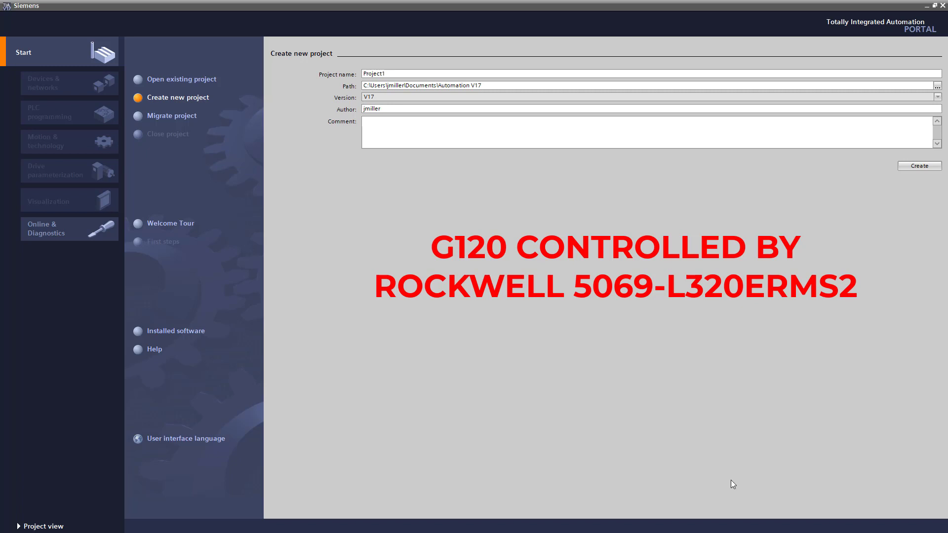
# Step: Replace the default project name with 'G120 EIP L1' and create the project
pyautogui.click(401, 74)
pyautogui.moveTo(399, 77); pyautogui.dragTo(346, 72)
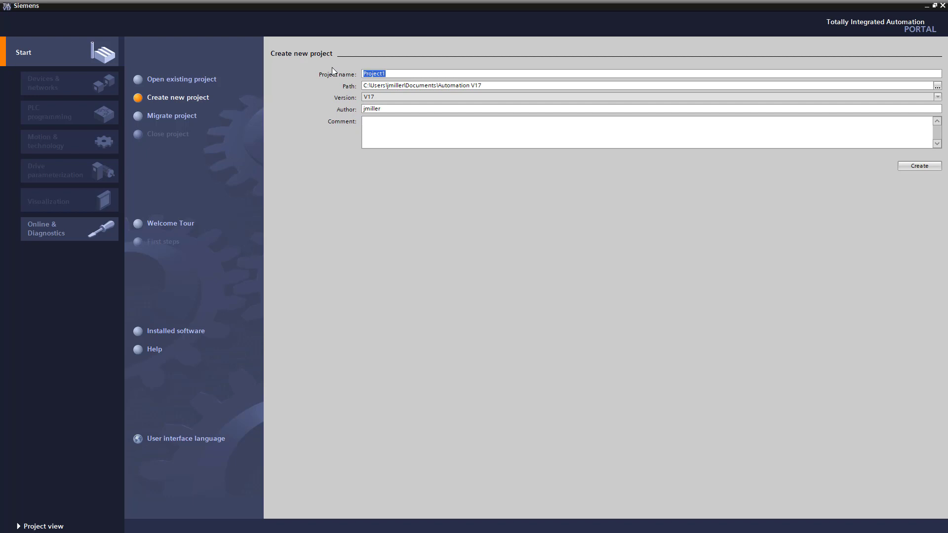
pyautogui.write('G120 EIP L1')
pyautogui.click(909, 167)
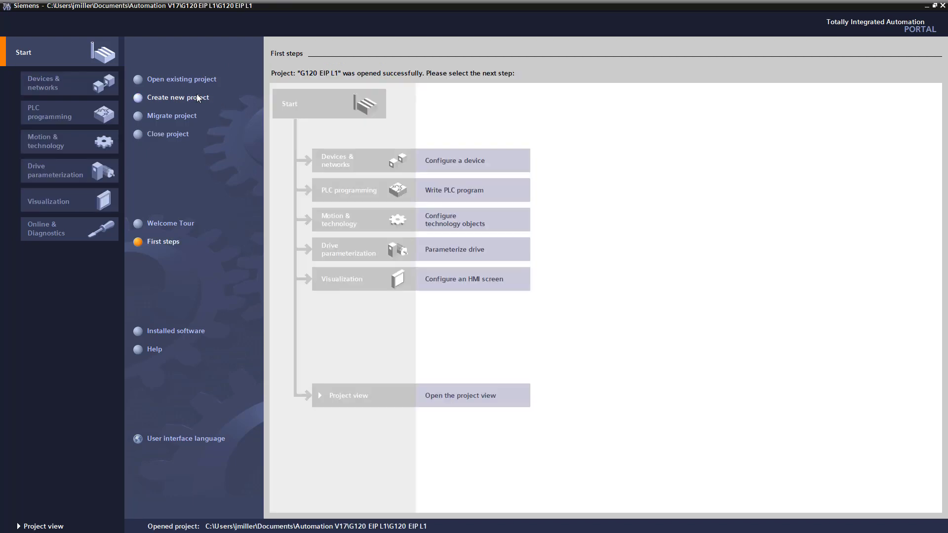
# Step: Add a SINAMICS G120 CU240E-2 PN-F control unit at firmware 4.7.10 as Drive_1
pyautogui.click(455, 257)
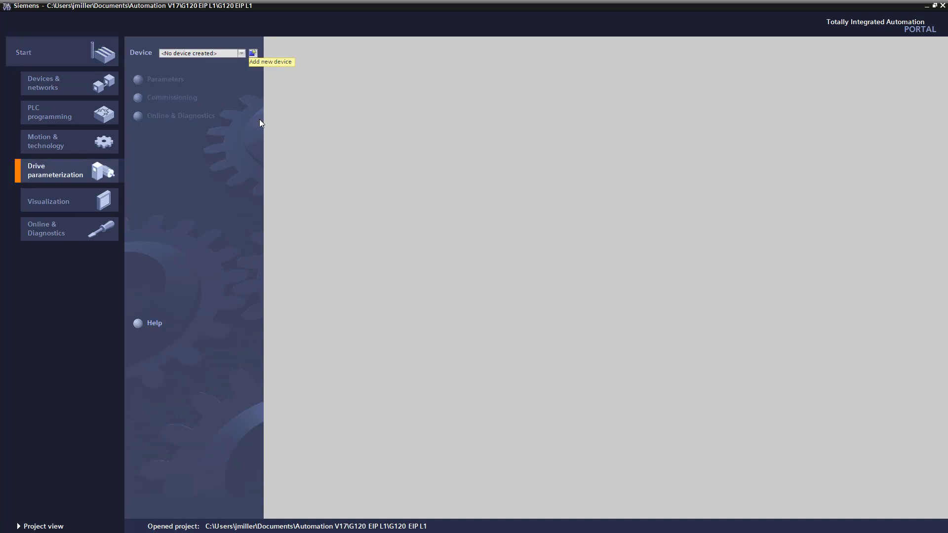
pyautogui.click(38, 82)
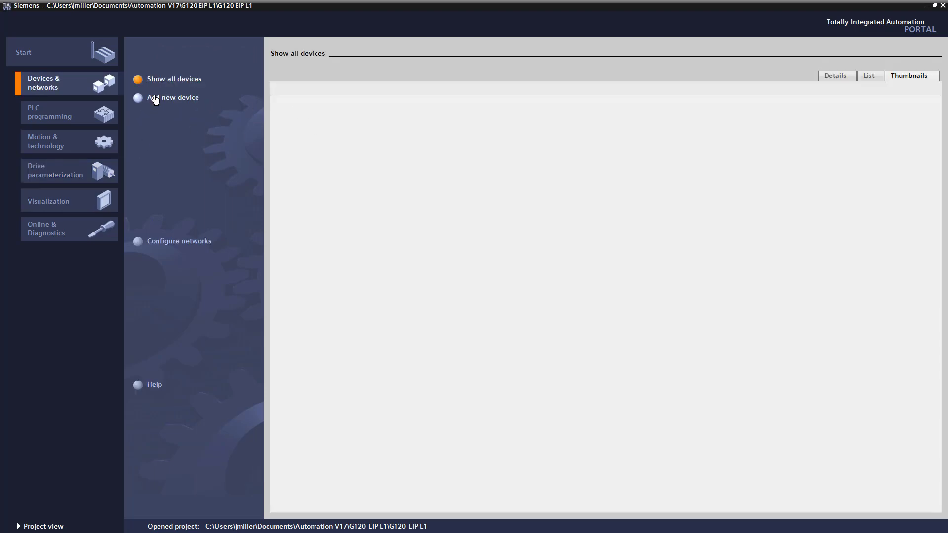
pyautogui.click(138, 97)
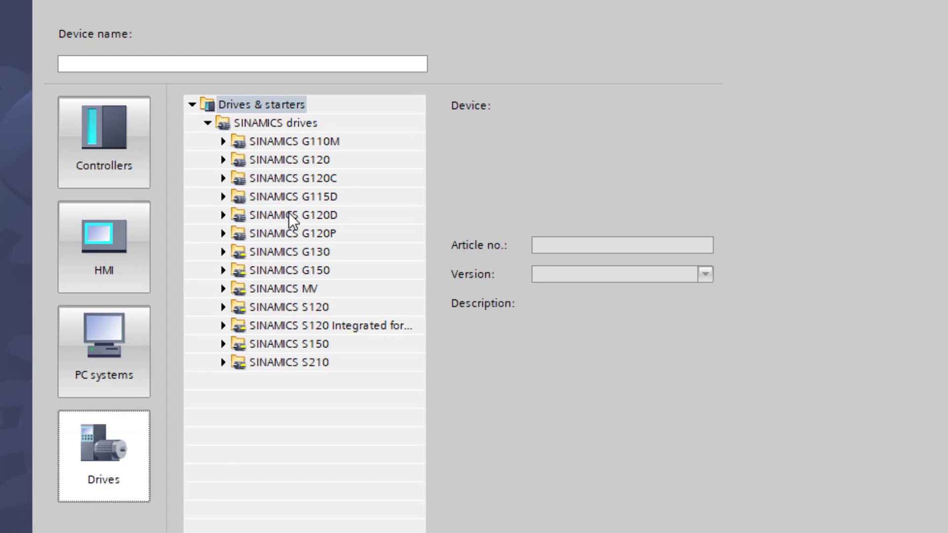
pyautogui.click(223, 160)
pyautogui.click(239, 178)
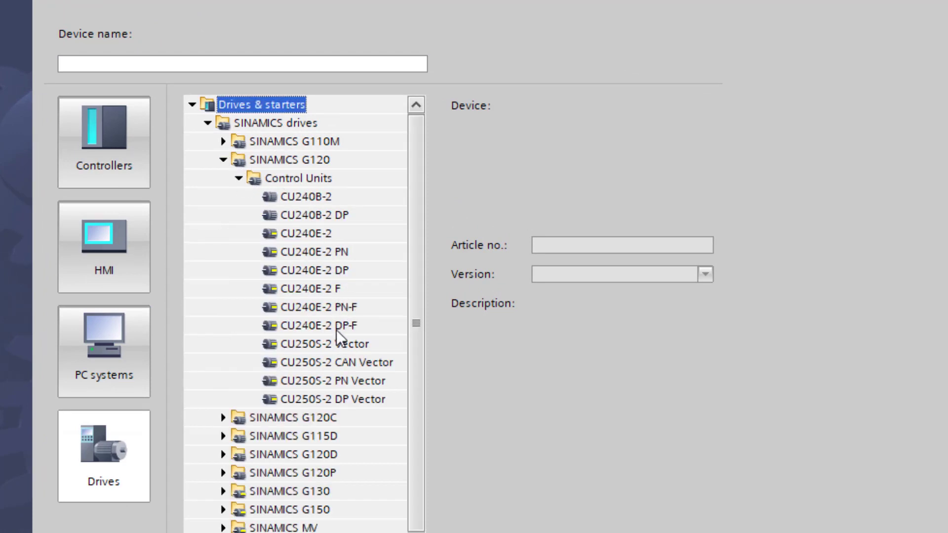
pyautogui.click(330, 303)
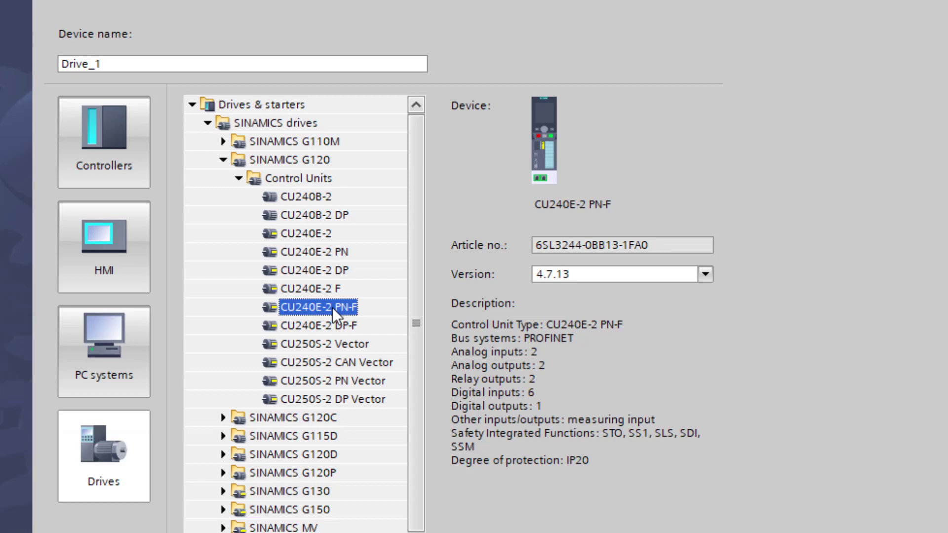
pyautogui.click(706, 274)
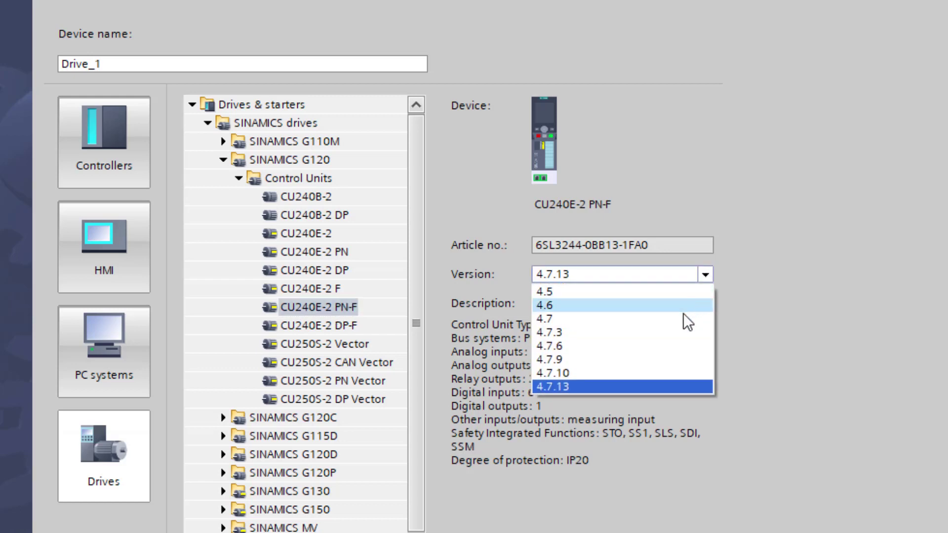
pyautogui.click(668, 373)
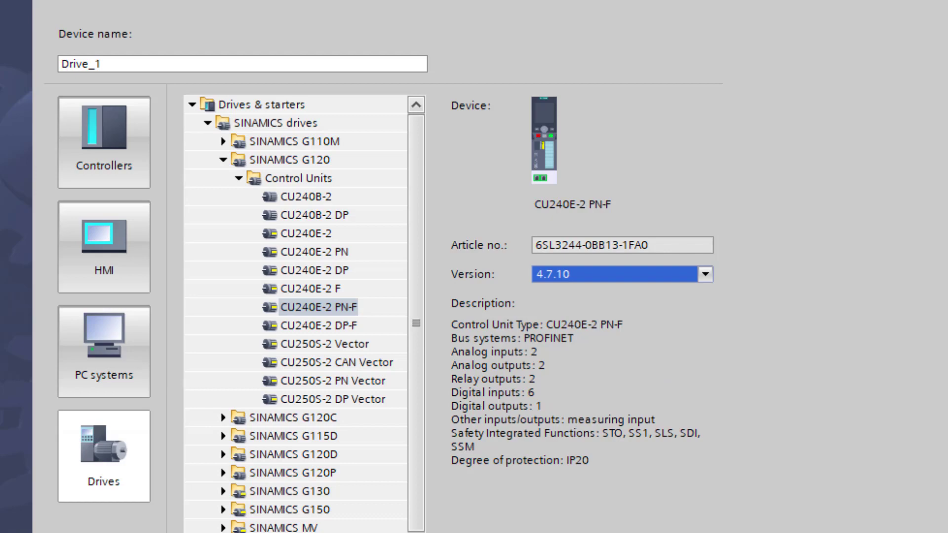
pyautogui.click(319, 308)
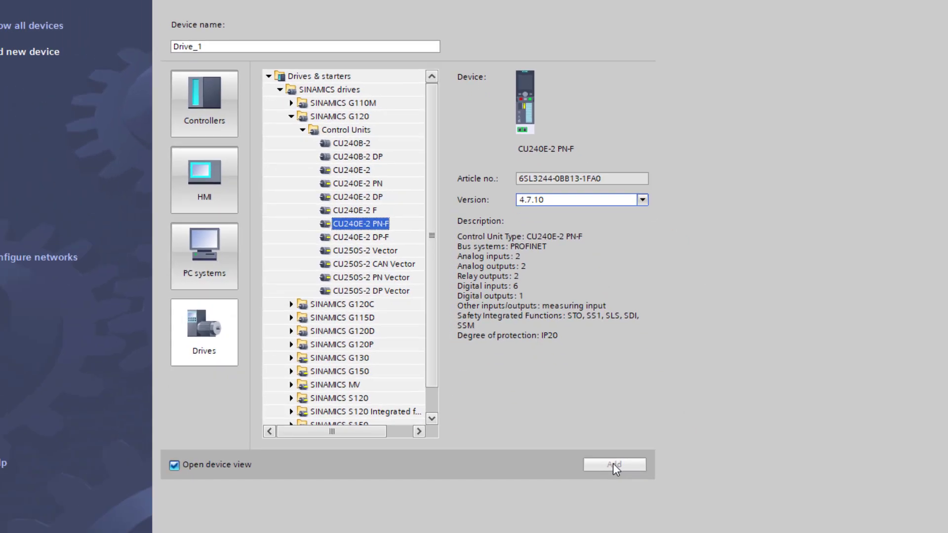
pyautogui.click(667, 532)
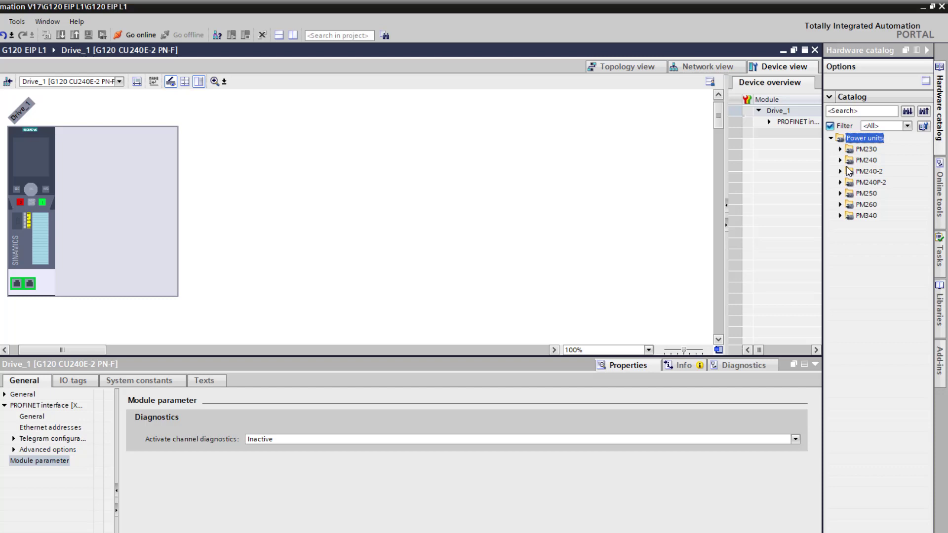
# Step: Find part 6SL3210-1PE11-8ULx in the catalog and place the PM240-2 IP20 400V module in Drive_1
pyautogui.click(840, 160)
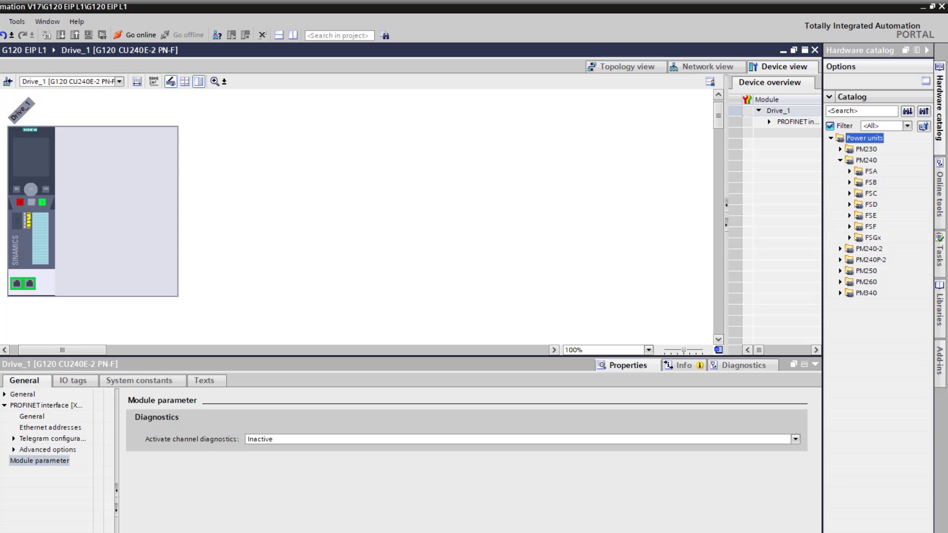
pyautogui.hotkey('alt', 'Tab')
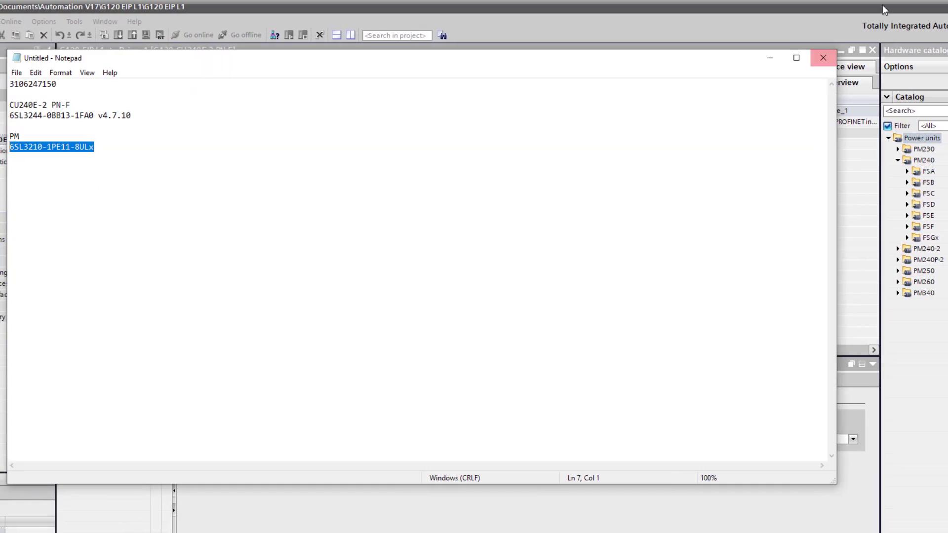
pyautogui.click(771, 58)
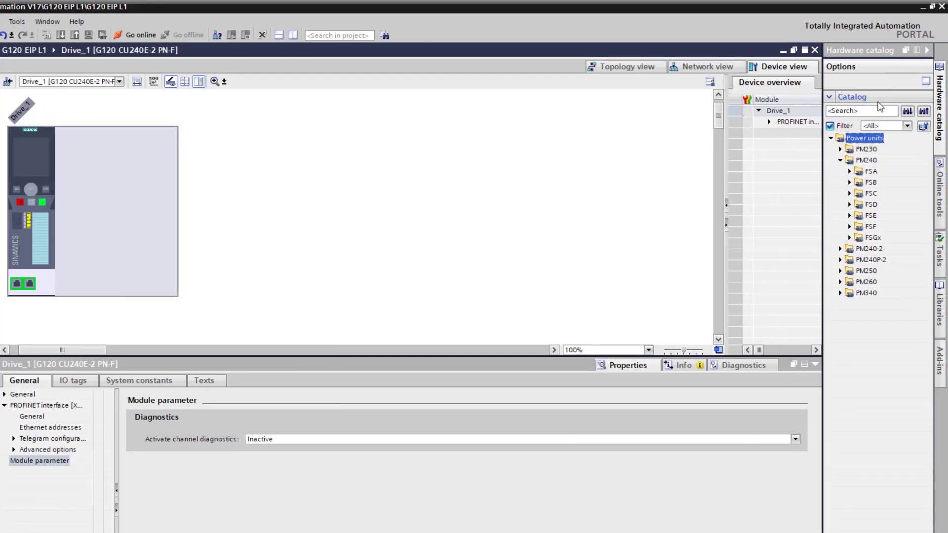
pyautogui.click(870, 112)
pyautogui.write('6SL3210-1PE11-8ULx')
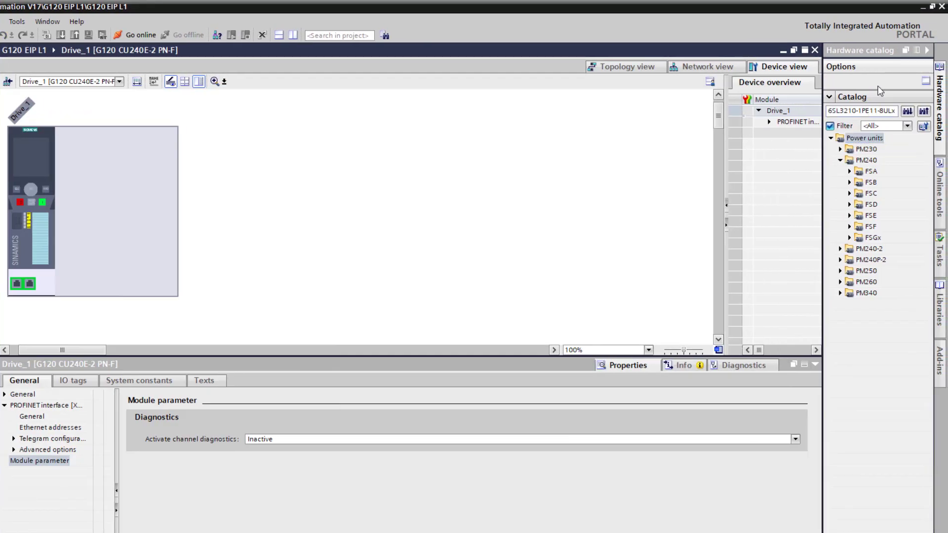
pyautogui.press('Return')
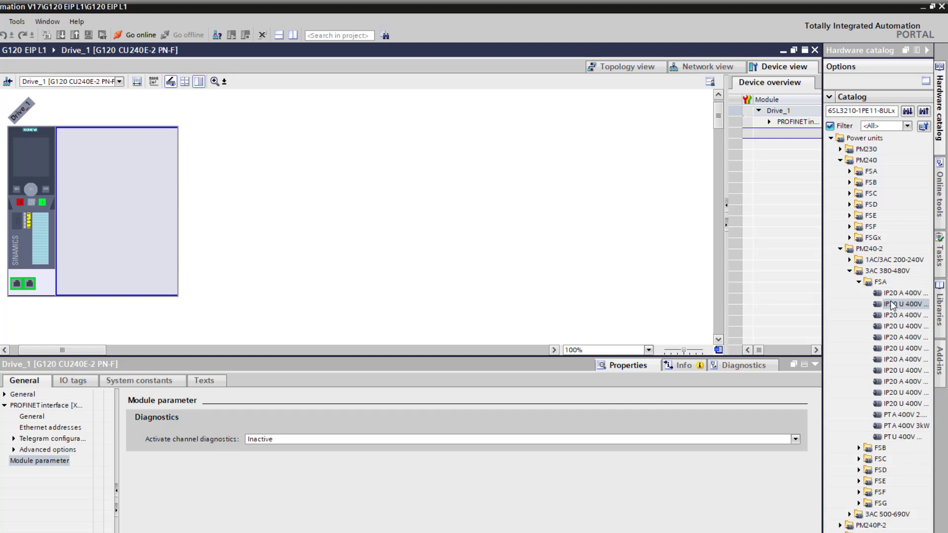
pyautogui.moveTo(892, 305); pyautogui.dragTo(92, 217)
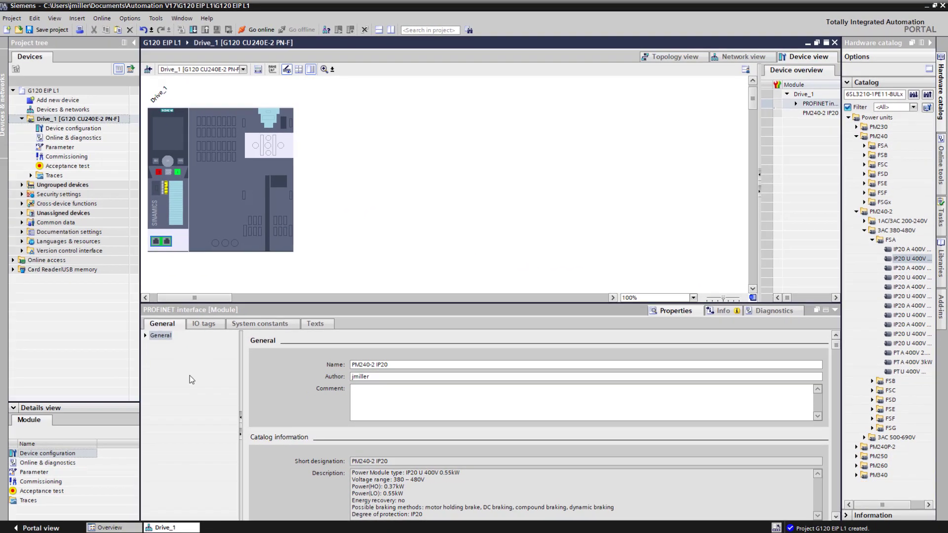
# Step: Enter IP address 10.2.10.230 on Drive_1's PROFINET interface
pyautogui.click(191, 344)
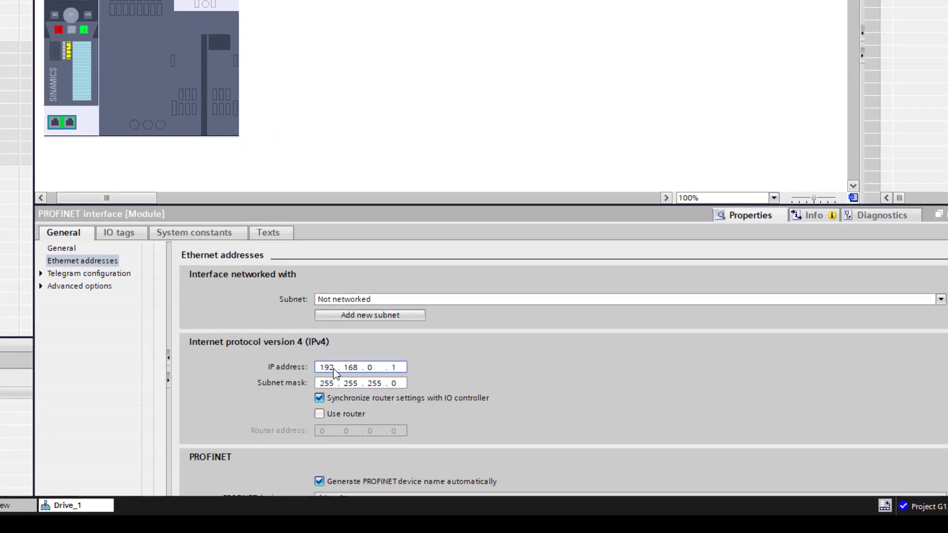
pyautogui.doubleClick(365, 423)
pyautogui.write('10.')
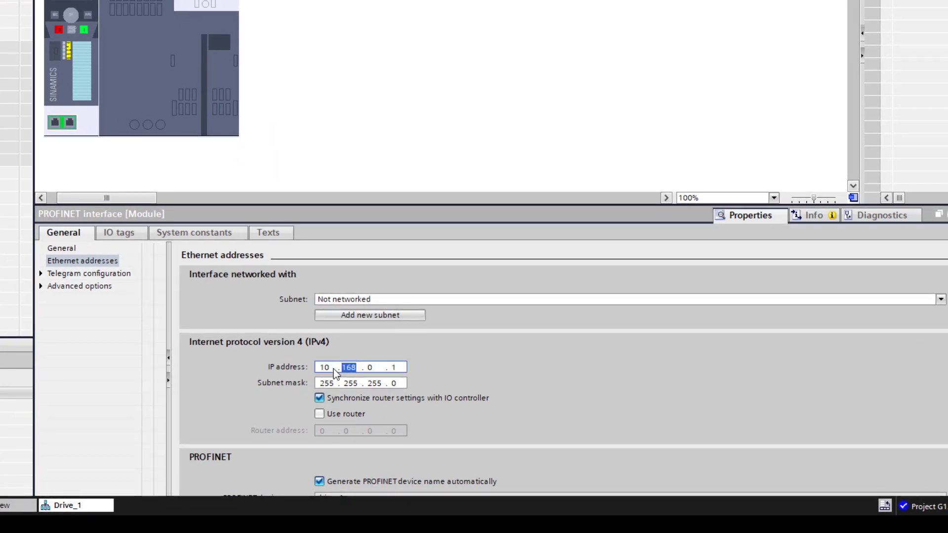
pyautogui.write('2.10.')
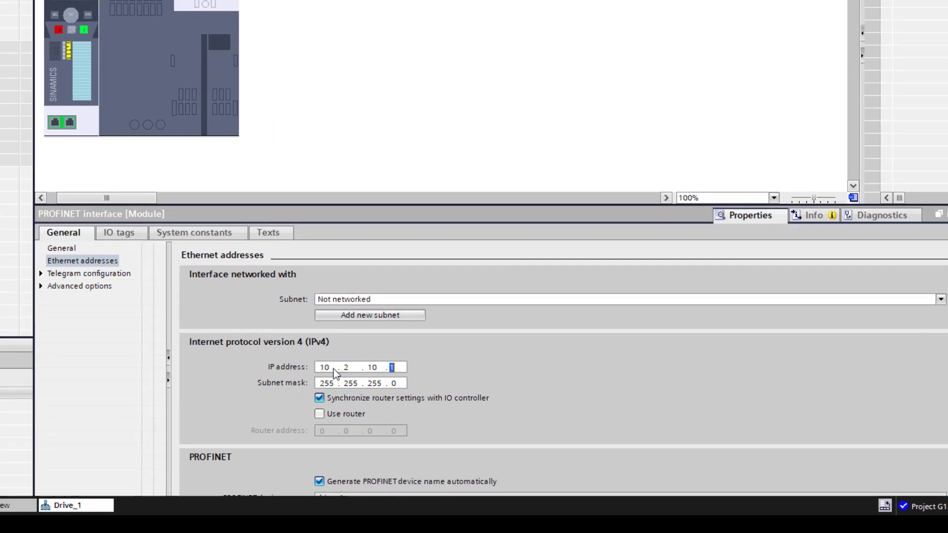
pyautogui.write('23')
pyautogui.write('0.0')
# Step: Set the drive's send telegram to SIEMENS telegram 352
pyautogui.click(77, 274)
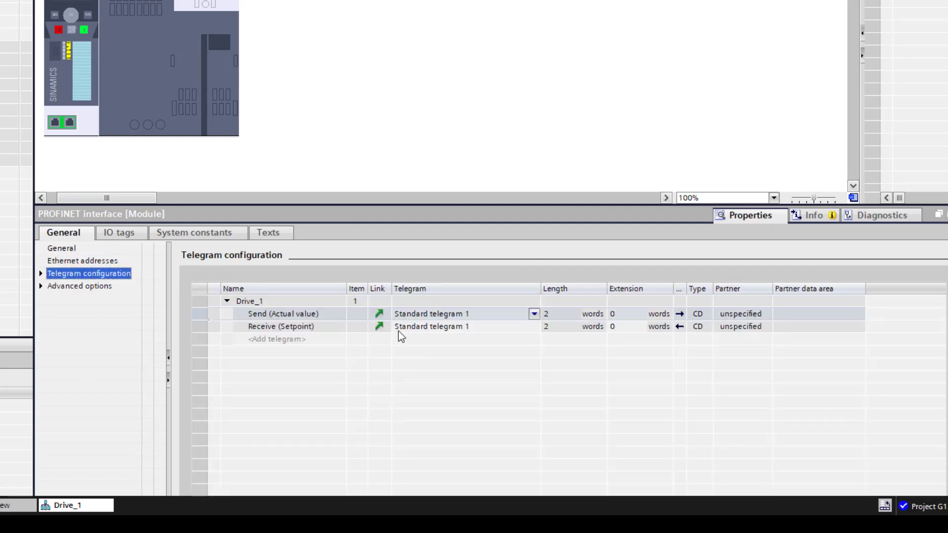
pyautogui.click(535, 314)
pyautogui.click(535, 314)
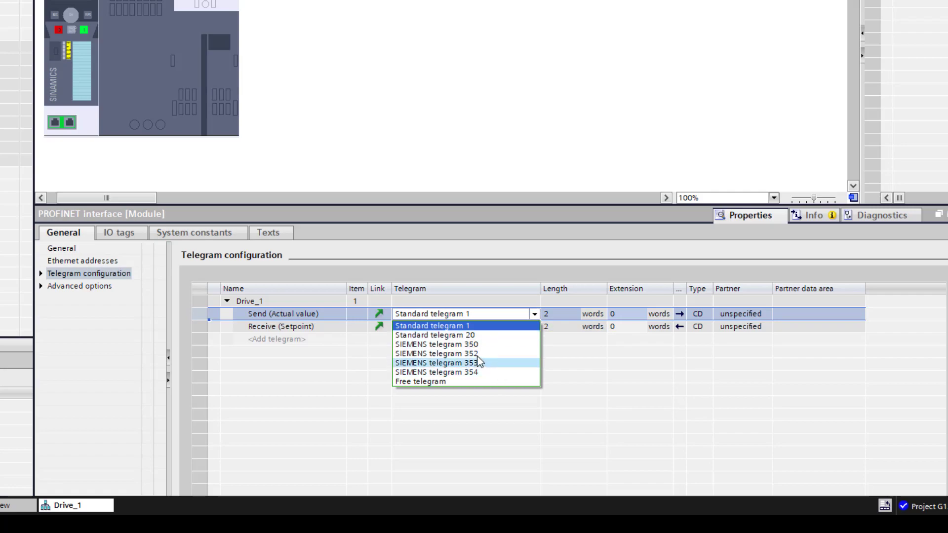
pyautogui.click(474, 354)
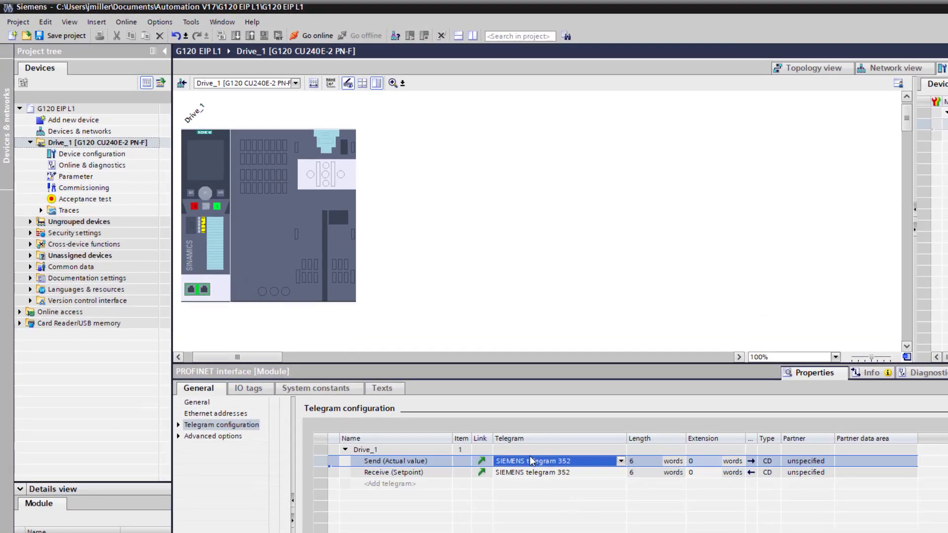
# Step: Set field bus protocol p2030 to [10] EtherNet/IP in the communication configuration parameters
pyautogui.click(76, 177)
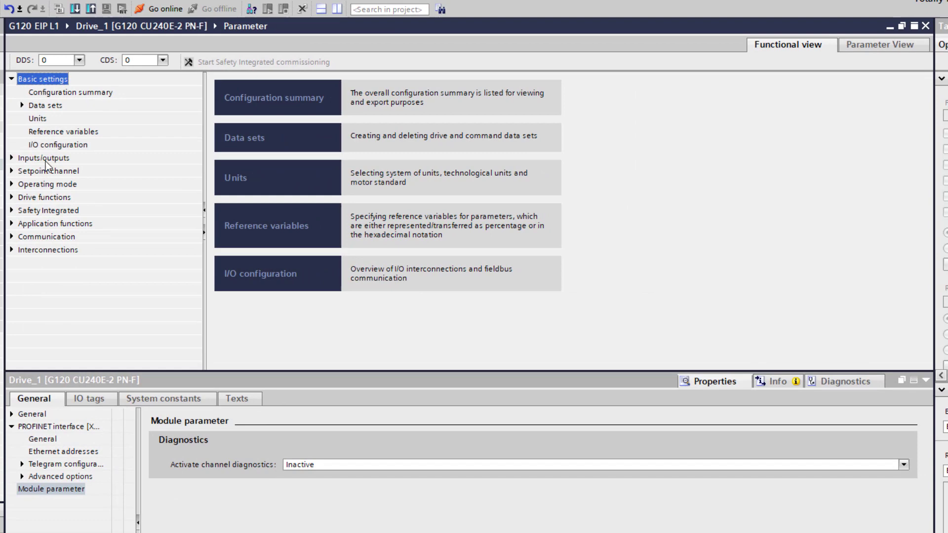
pyautogui.click(37, 237)
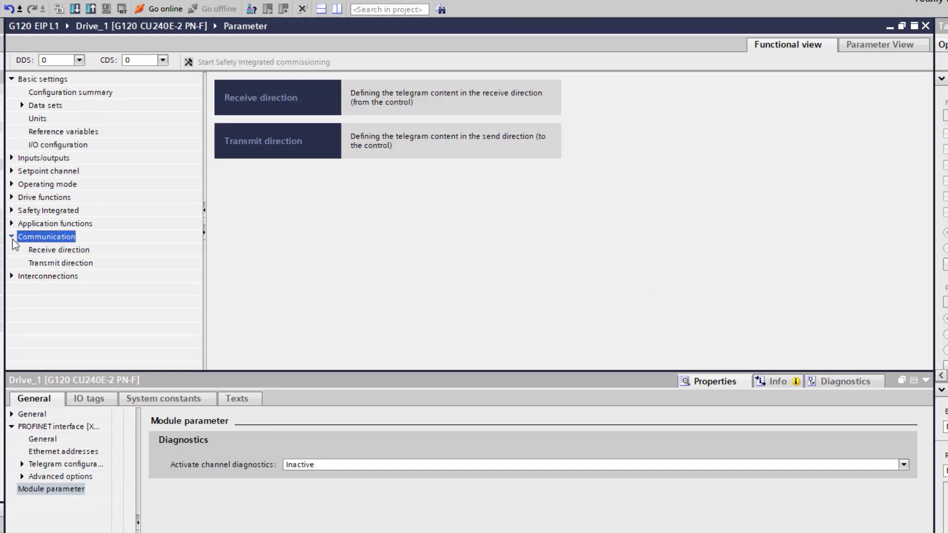
pyautogui.click(891, 47)
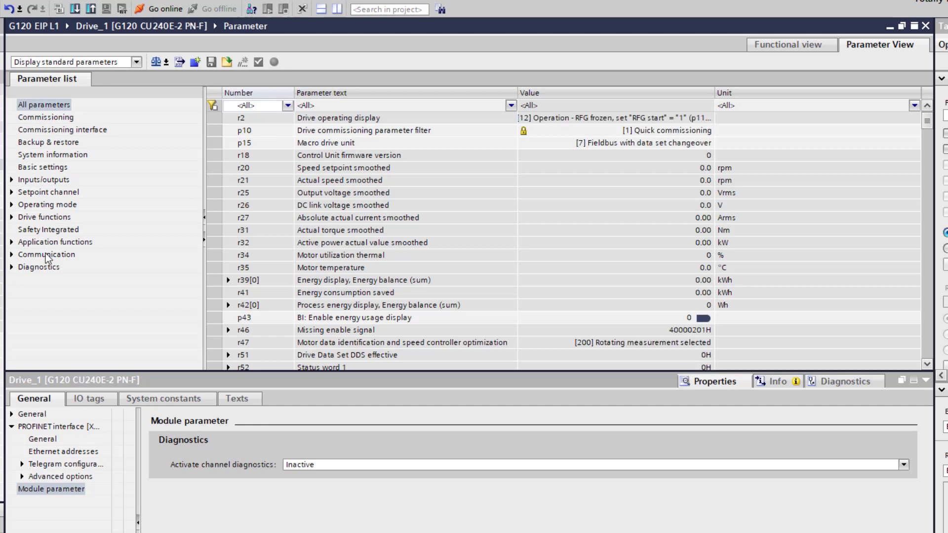
pyautogui.click(46, 255)
pyautogui.click(44, 268)
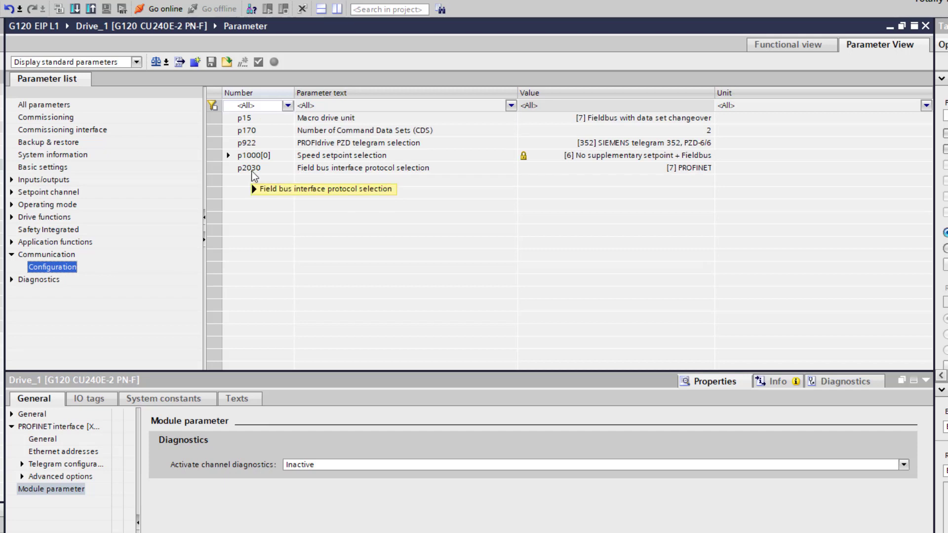
pyautogui.moveTo(262, 172)
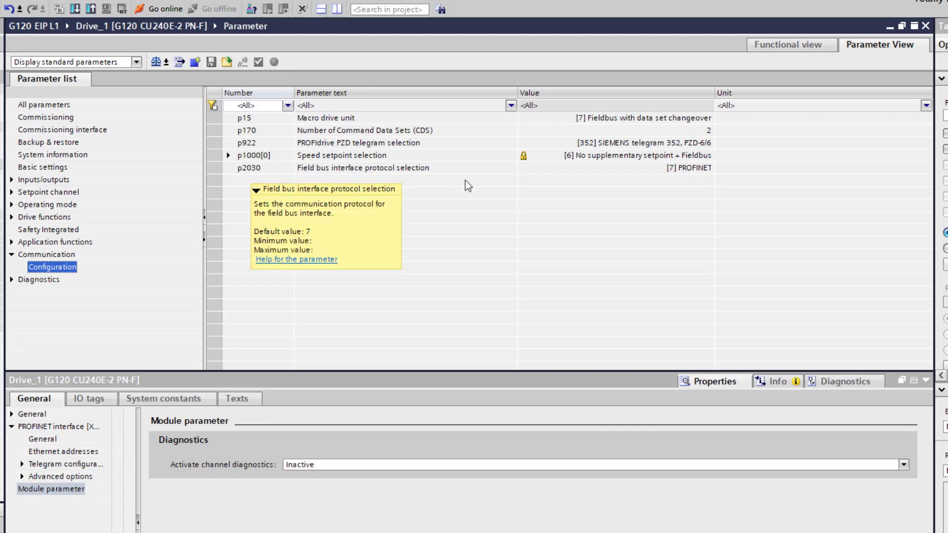
pyautogui.click(701, 168)
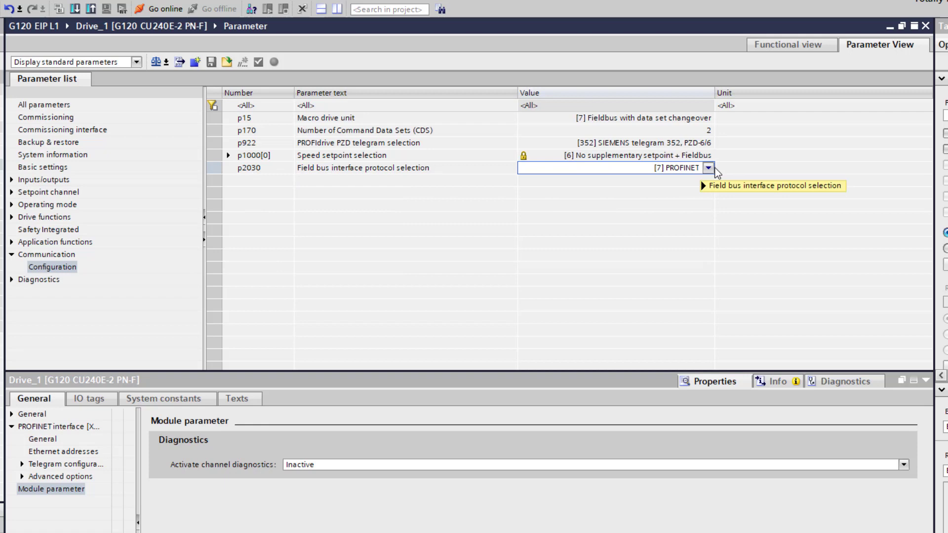
pyautogui.click(710, 168)
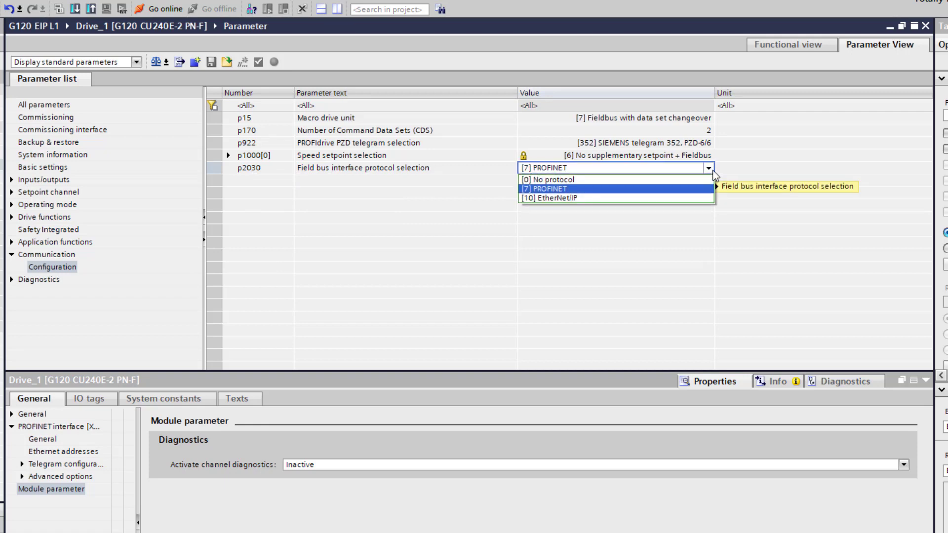
pyautogui.click(572, 198)
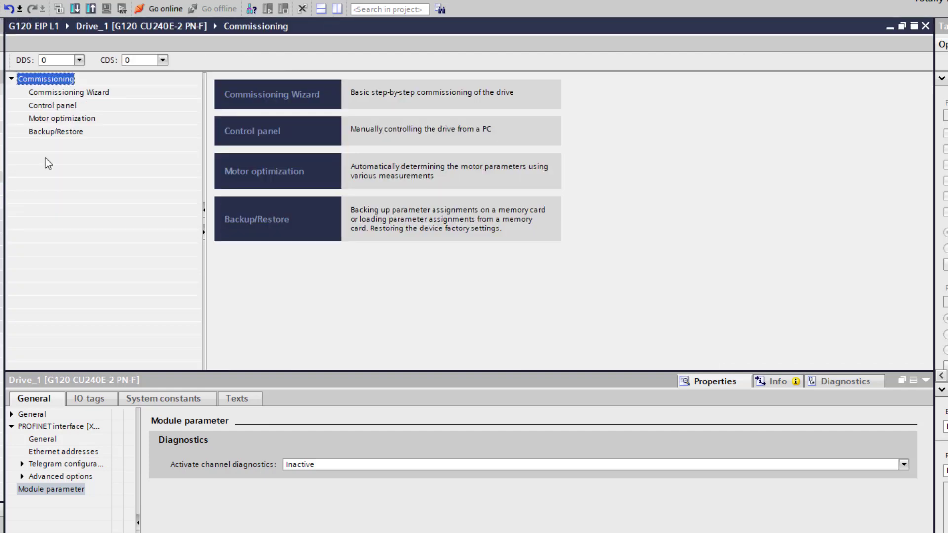
# Step: Launch the Commissioning Wizard and accept the setpoint specification with drive-side ramp
pyautogui.doubleClick(66, 93)
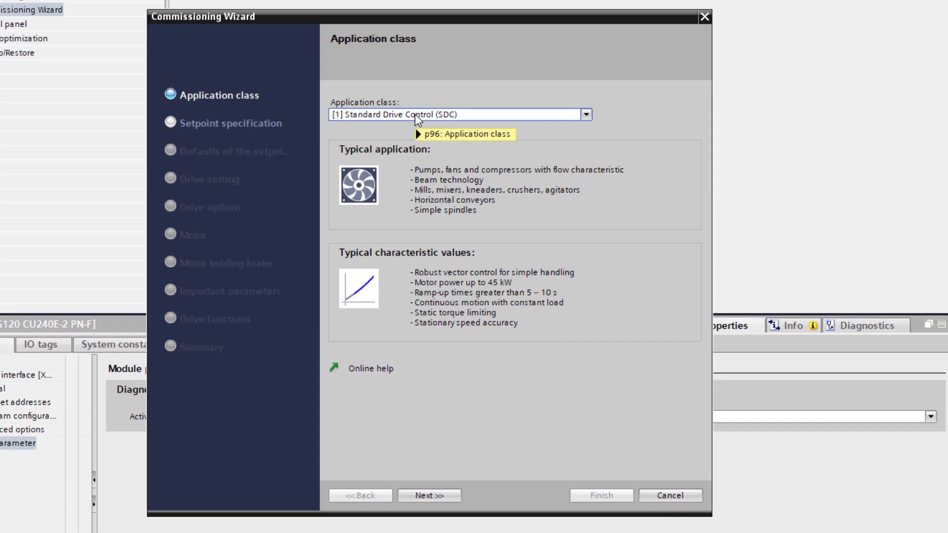
pyautogui.click(446, 497)
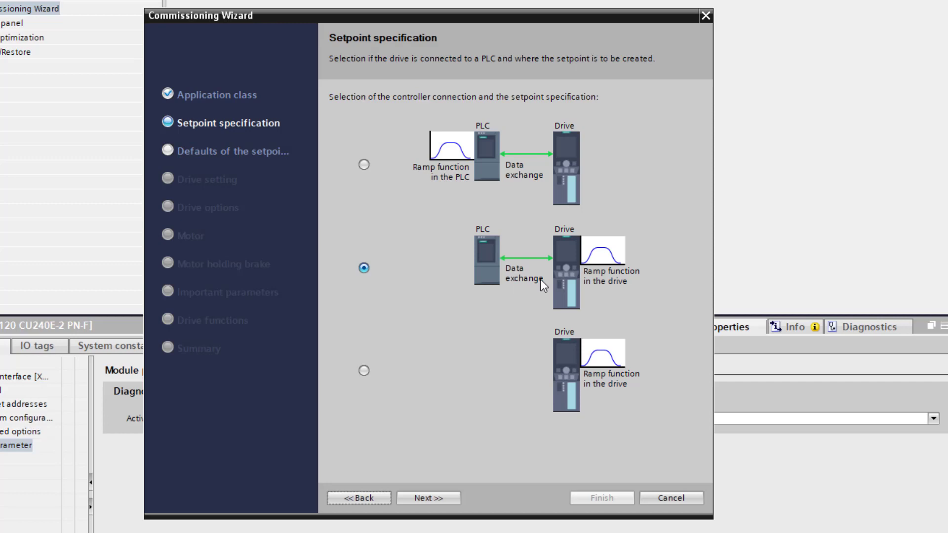
pyautogui.click(436, 499)
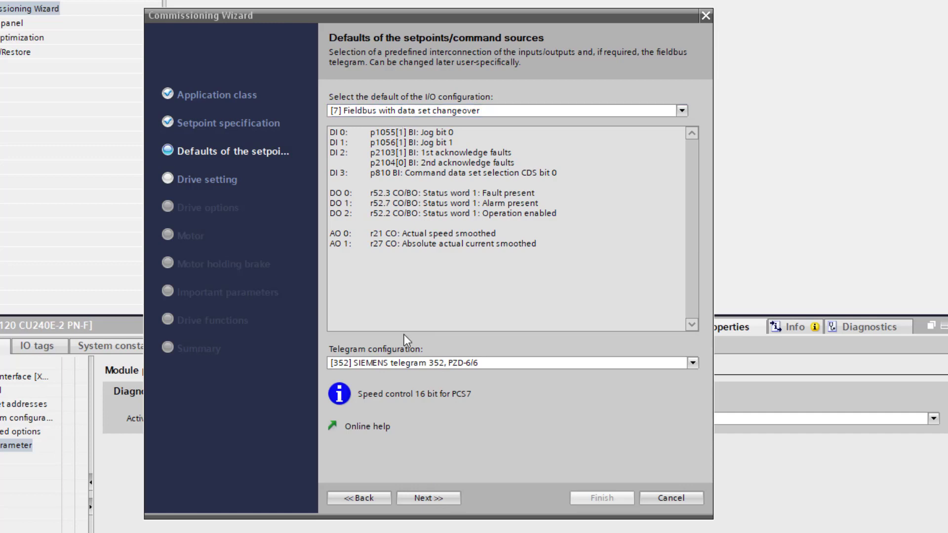
pyautogui.click(436, 502)
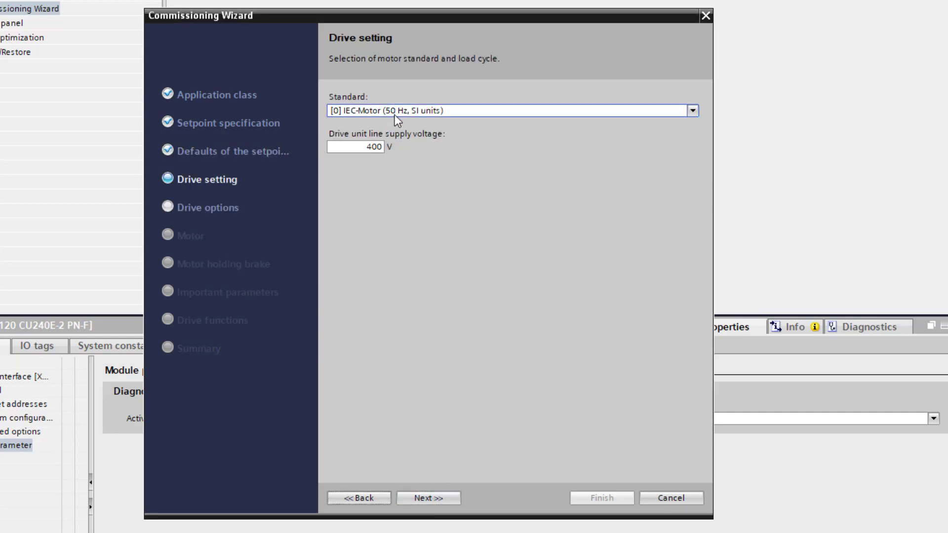
# Step: Choose the NEMA motor (60 Hz, US units) standard with 480 V supply, reaching the Motor step
pyautogui.click(693, 111)
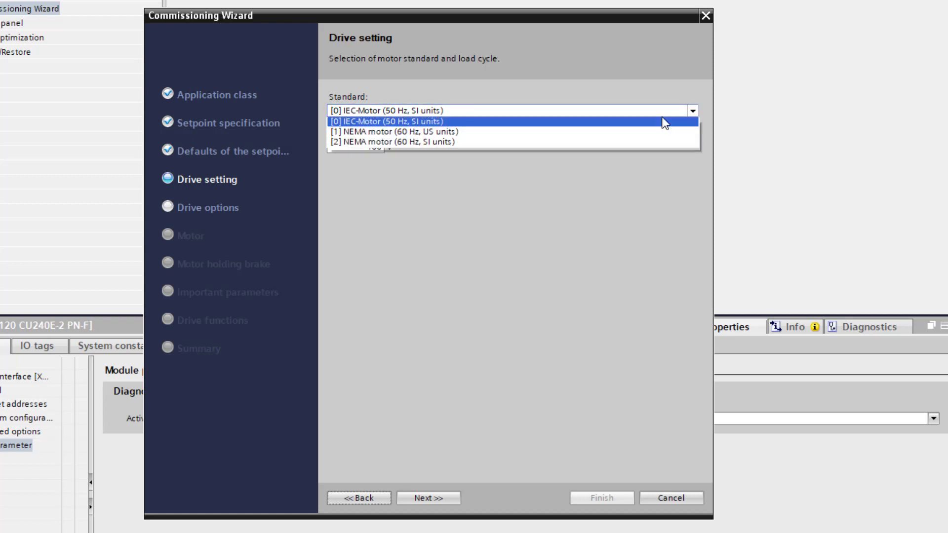
pyautogui.click(464, 138)
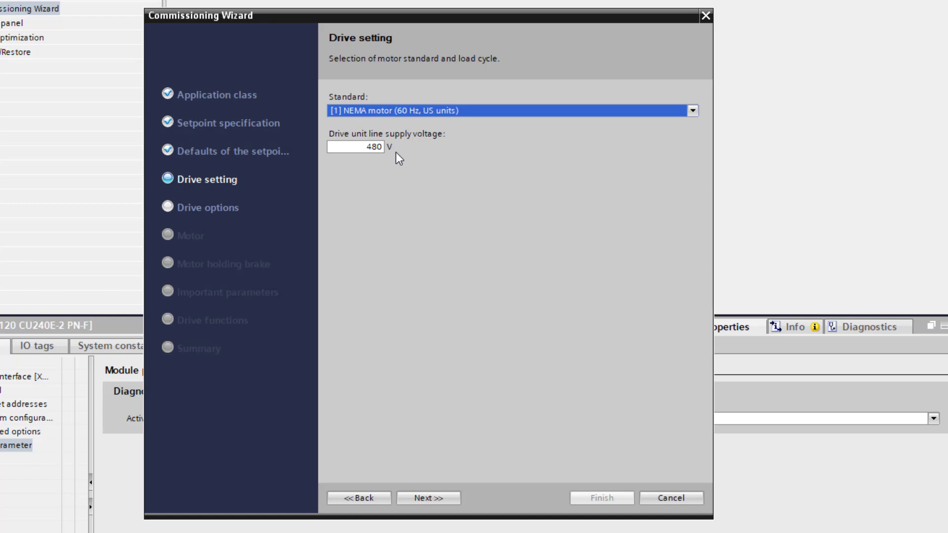
pyautogui.click(376, 148)
pyautogui.click(433, 499)
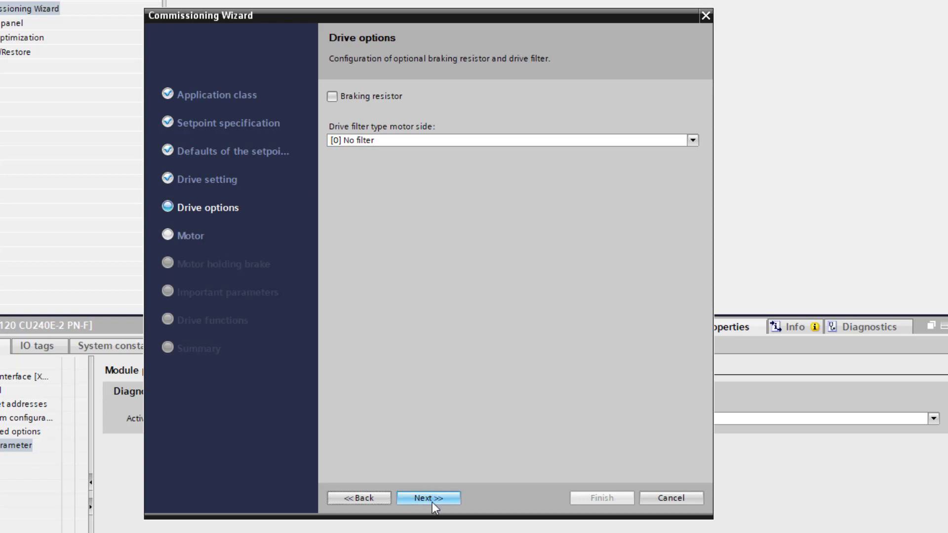
pyautogui.click(432, 501)
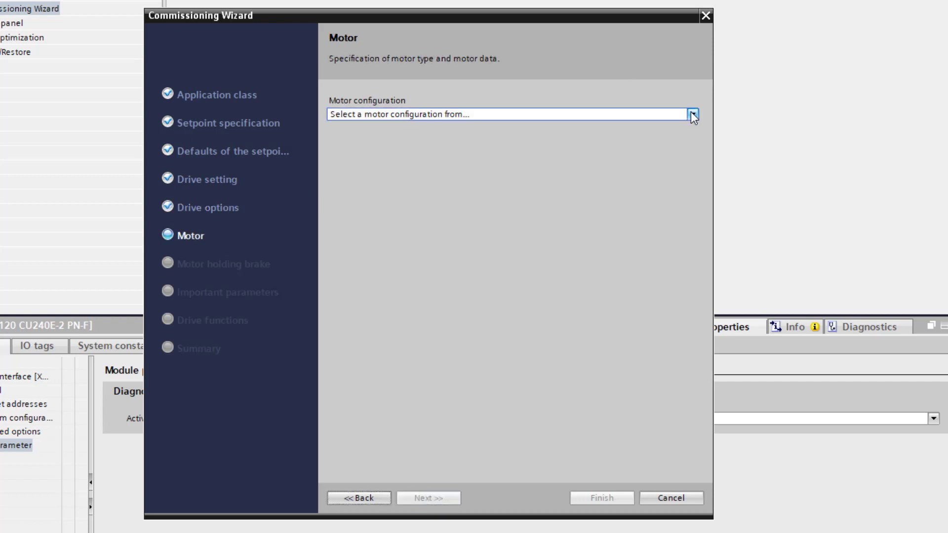
# Step: Choose manual motor data entry for an induction motor in Delta connection
pyautogui.click(693, 115)
pyautogui.click(411, 150)
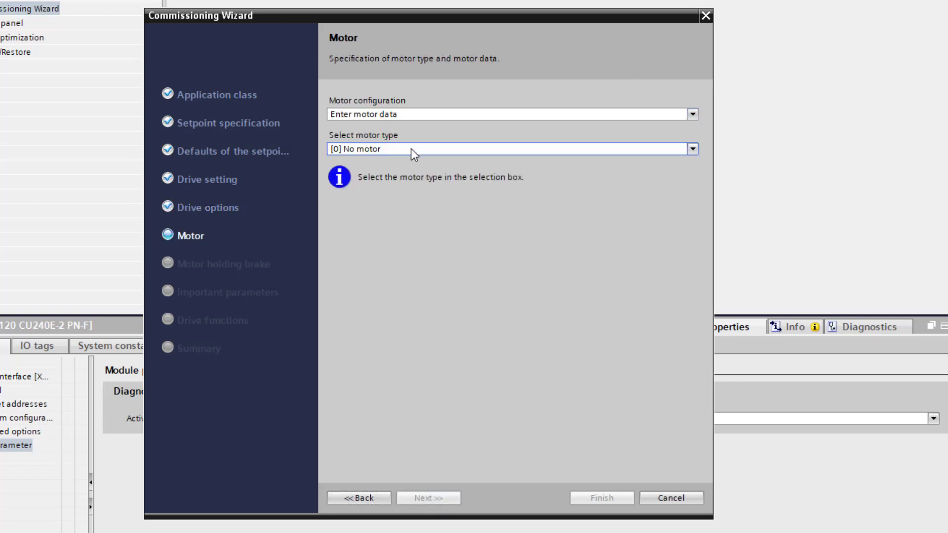
pyautogui.click(411, 149)
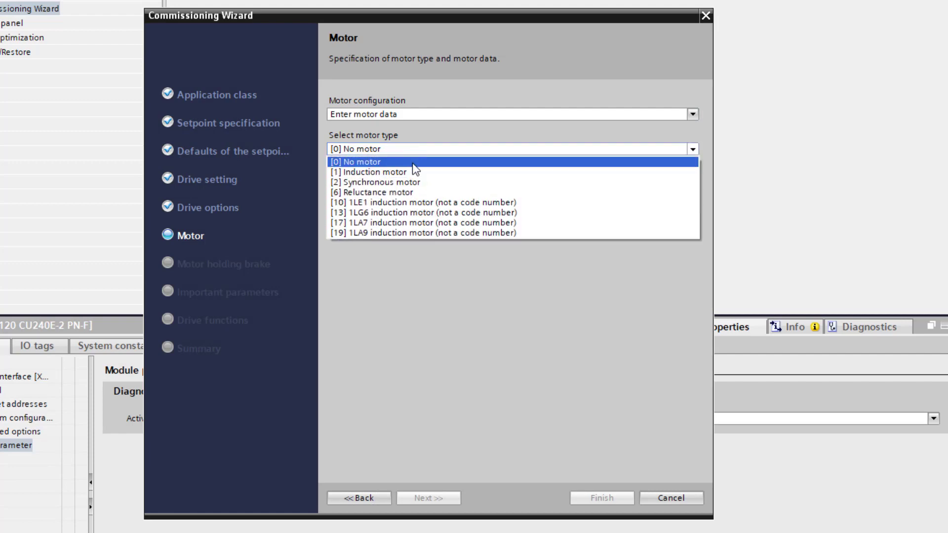
pyautogui.click(413, 172)
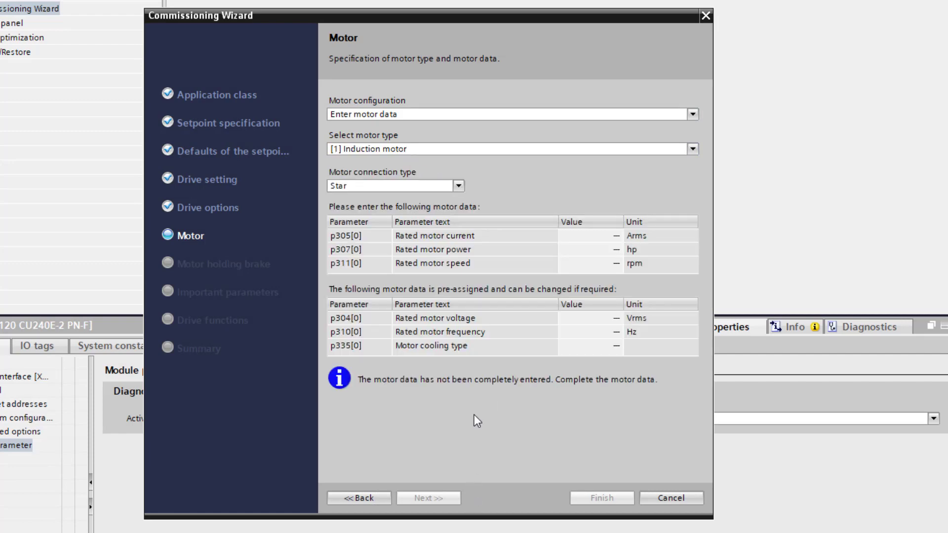
pyautogui.click(460, 186)
pyautogui.click(409, 206)
# Step: Enter rated current 0.30 A, rated power 0.125 hp and rated speed 3450 rpm
pyautogui.click(604, 237)
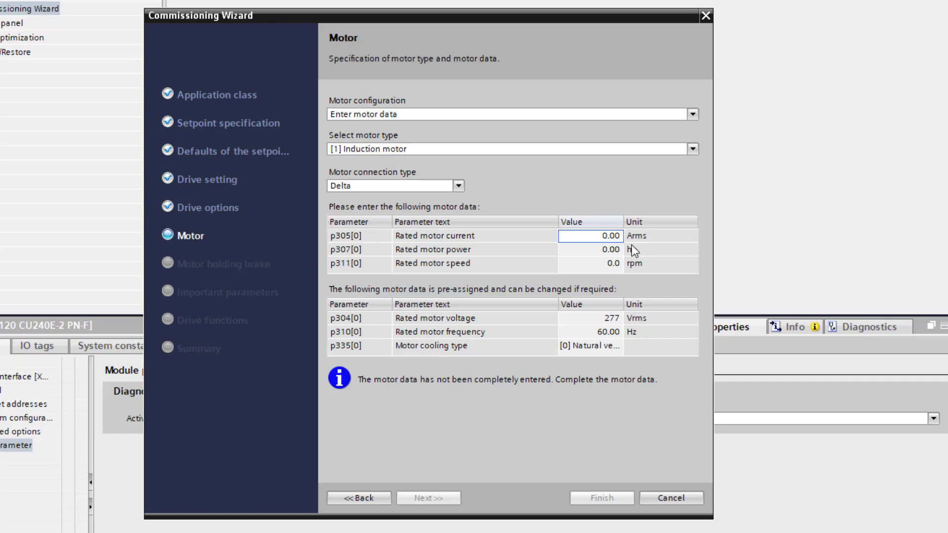
pyautogui.write('.30')
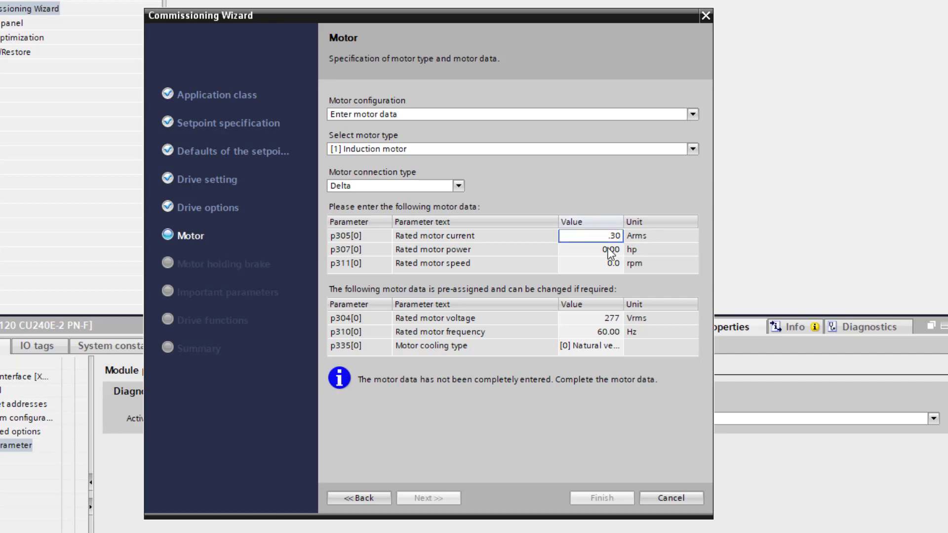
pyautogui.click(607, 248)
pyautogui.press('BackSpace')
pyautogui.write('.1')
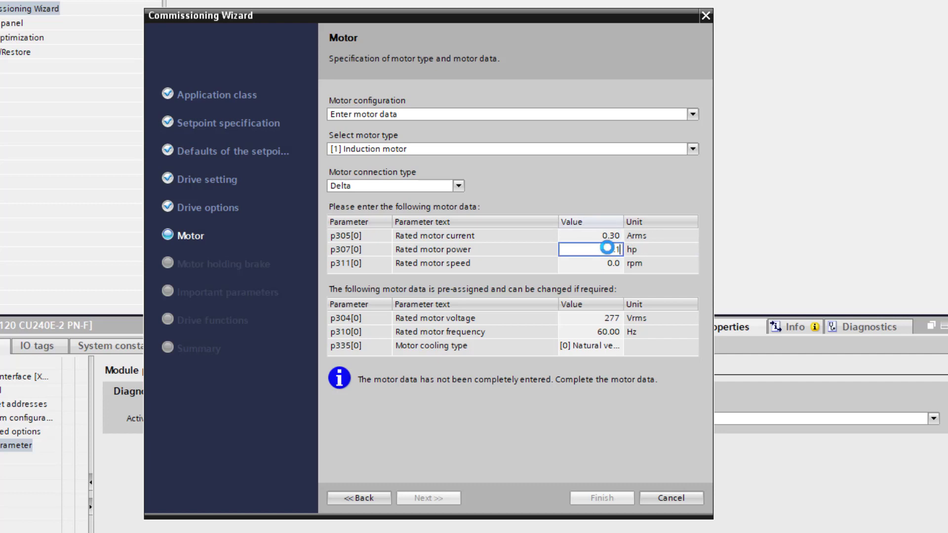
pyautogui.write('25')
pyautogui.click(601, 263)
pyautogui.write('3450')
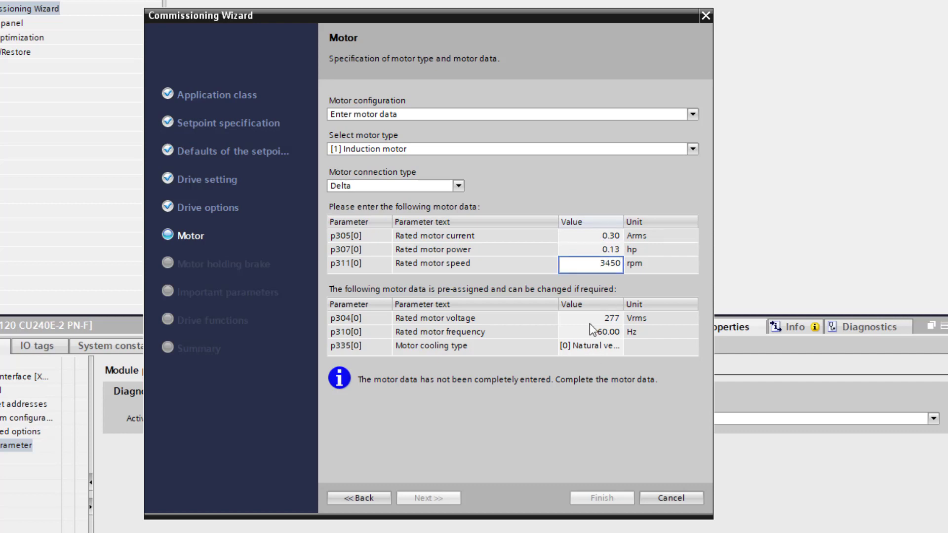
pyautogui.press('Return')
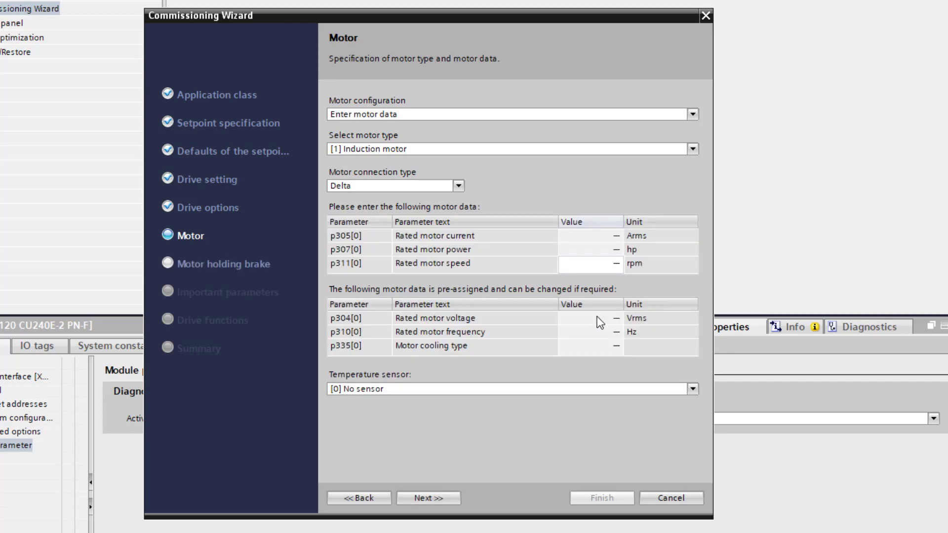
pyautogui.click(600, 320)
# Step: Set rated motor voltage to 460 V and advance to the important parameters page
pyautogui.write('460')
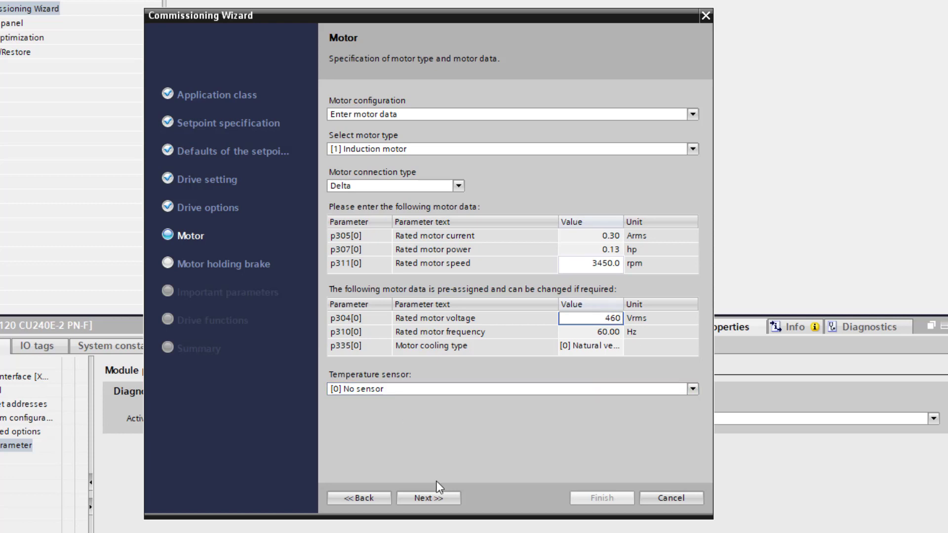
pyautogui.click(450, 494)
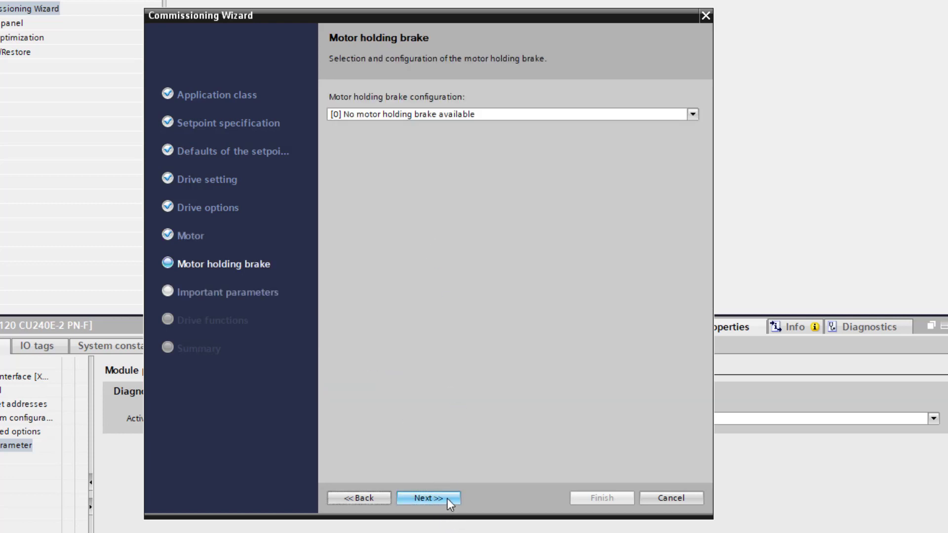
pyautogui.click(446, 498)
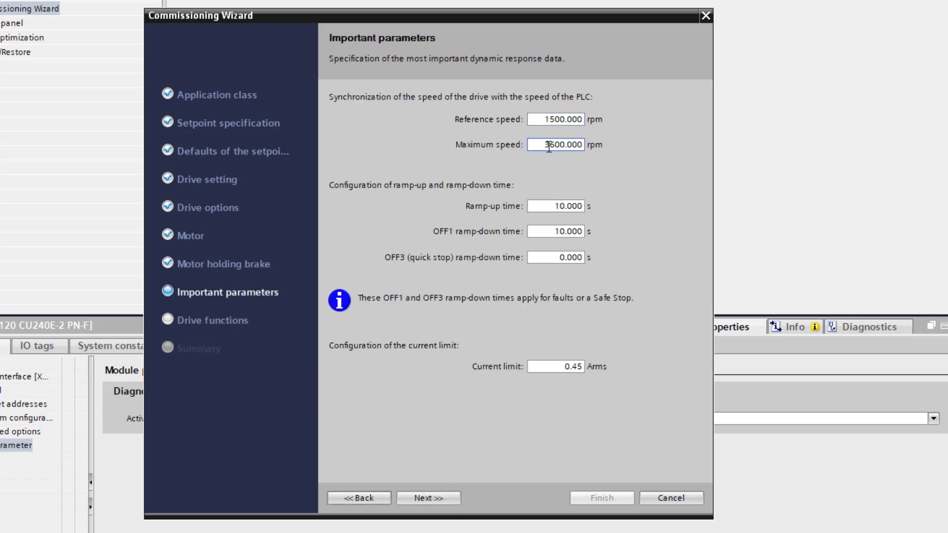
# Step: Set maximum and reference speed to 3450 rpm and ramp-up and OFF1 ramp-down times to 1 s
pyautogui.moveTo(544, 145); pyautogui.dragTo(672, 140)
pyautogui.write('3450')
pyautogui.press('Tab')
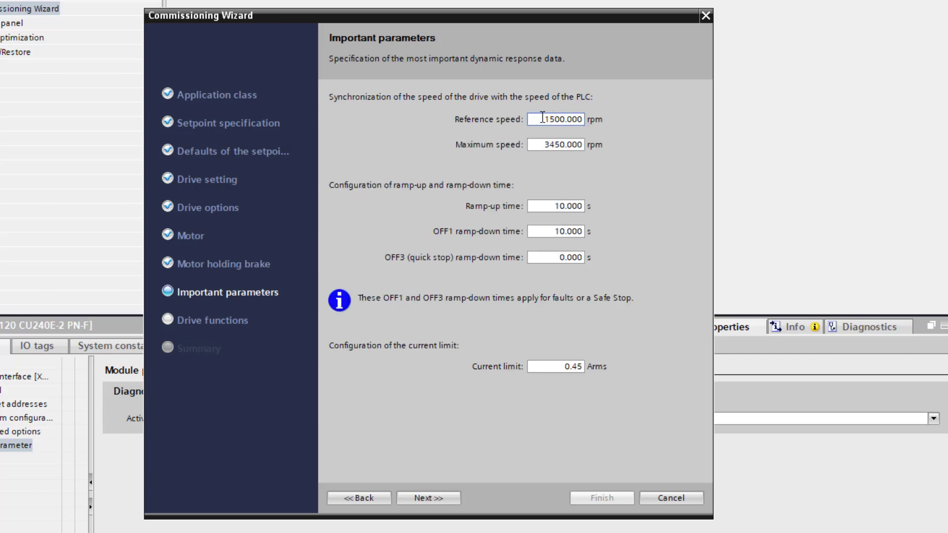
pyautogui.moveTo(543, 117); pyautogui.dragTo(604, 117)
pyautogui.write('3450')
pyautogui.moveTo(526, 210); pyautogui.dragTo(586, 208)
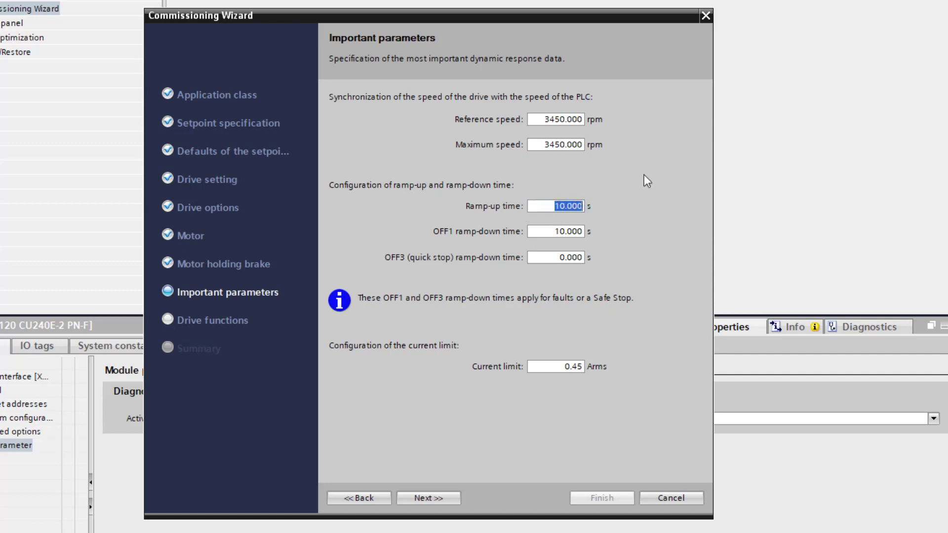
pyautogui.write('1')
pyautogui.moveTo(543, 231); pyautogui.dragTo(614, 231)
pyautogui.write('1')
pyautogui.press('Tab')
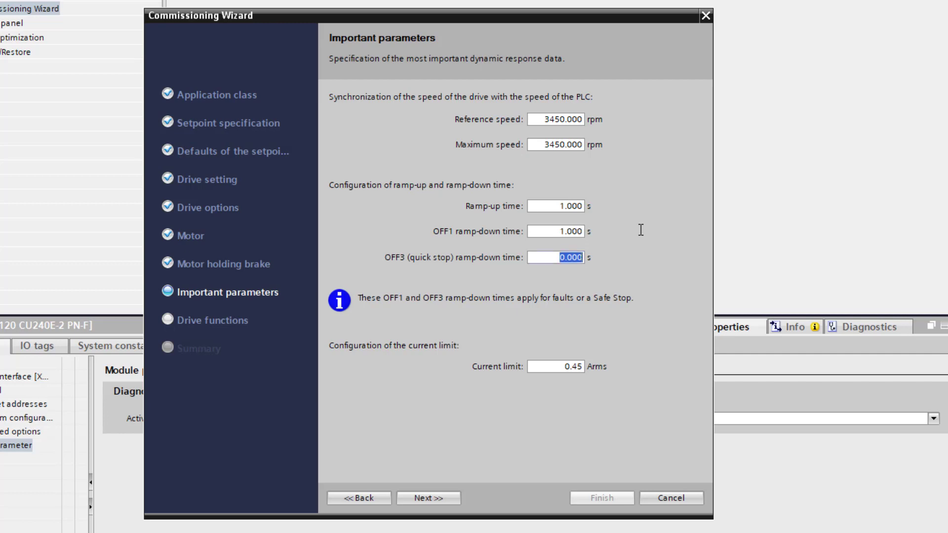
pyautogui.click(446, 499)
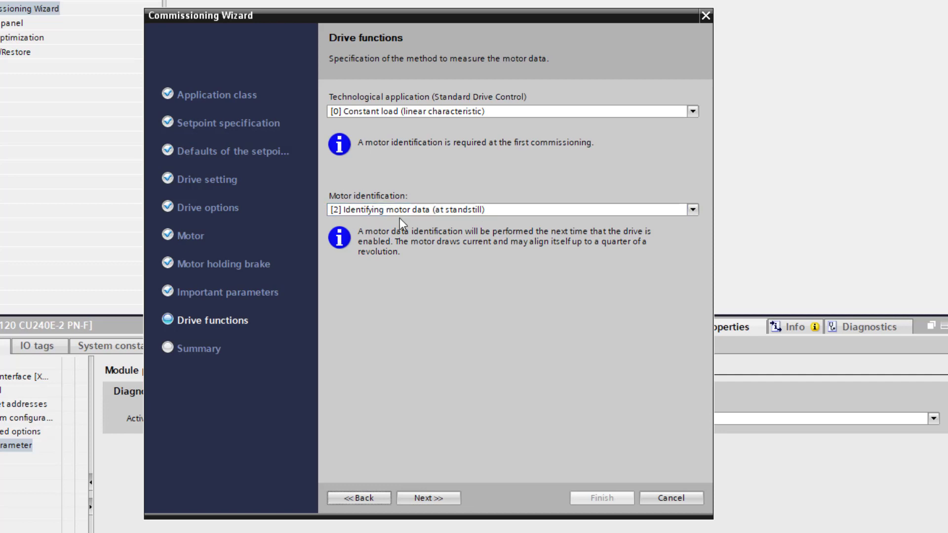
# Step: Finish the wizard from the Summary page and reselect Drive_1 in the project tree
pyautogui.click(453, 494)
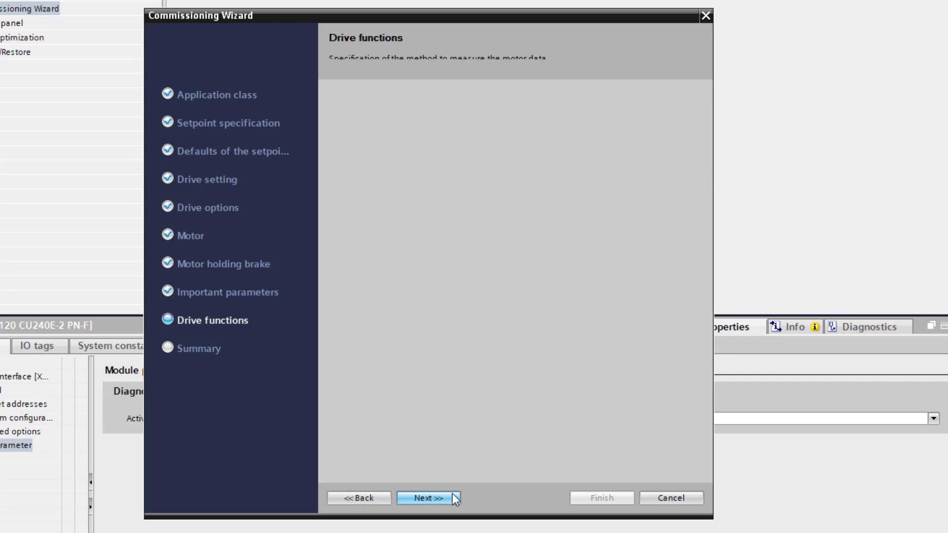
pyautogui.click(624, 500)
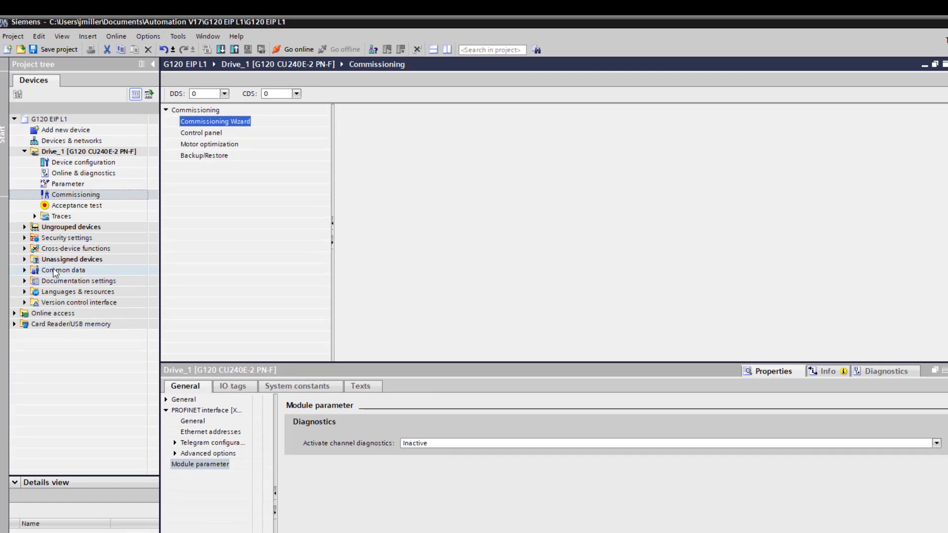
pyautogui.click(71, 154)
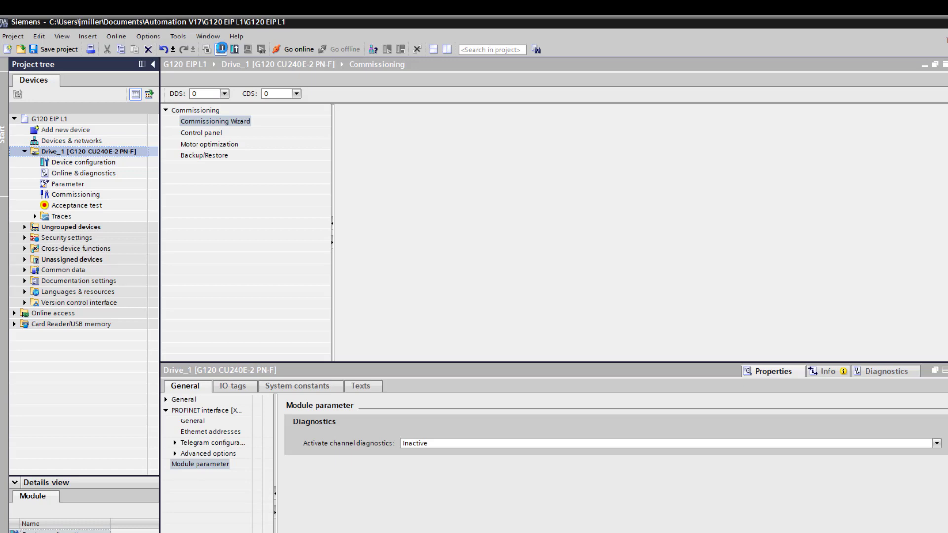
# Step: Find Drive_1 on the network and download its configuration, saving parameters to EEPROM
pyautogui.click(220, 50)
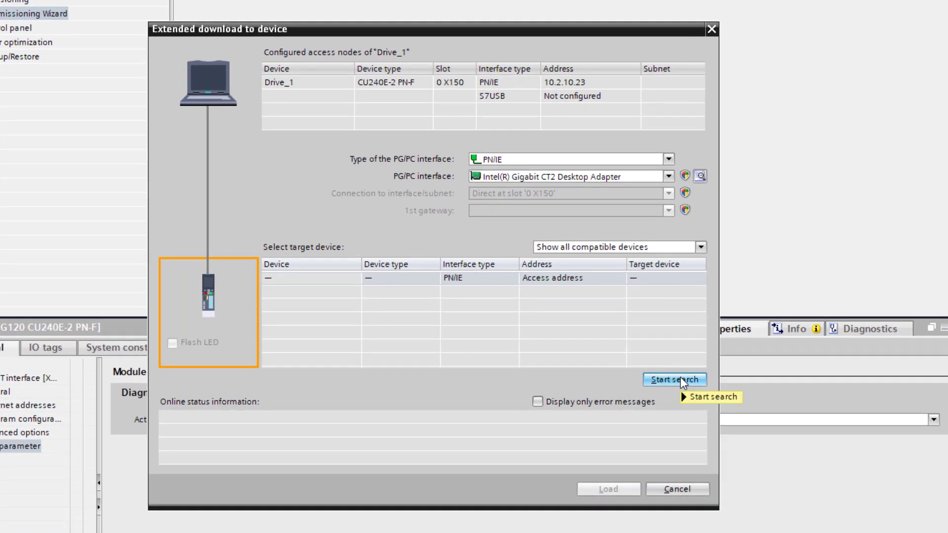
pyautogui.click(674, 380)
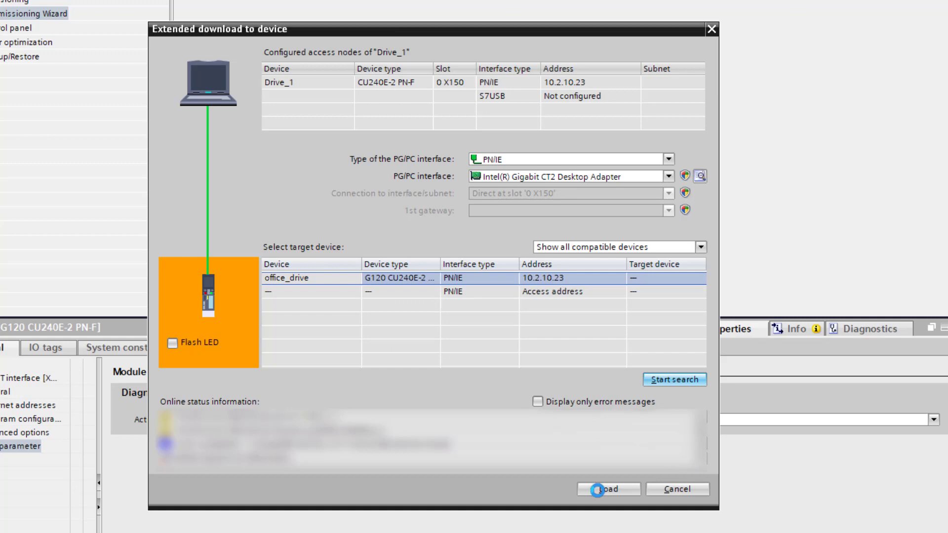
pyautogui.click(598, 490)
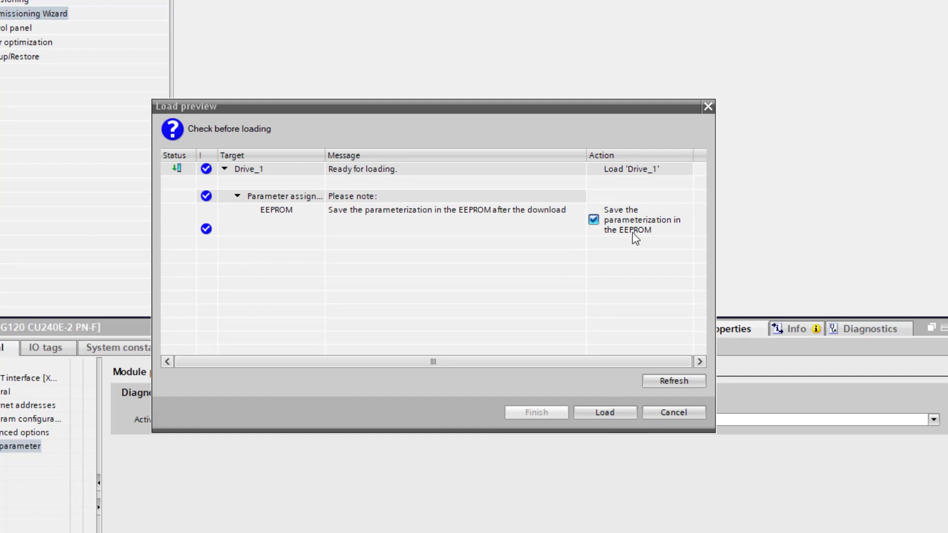
pyautogui.click(589, 416)
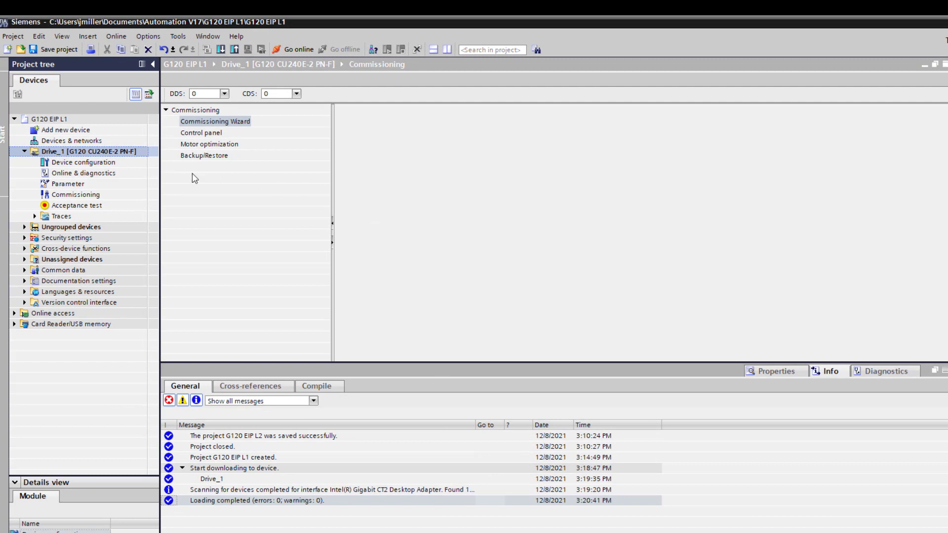
# Step: Go online with Drive_1, review its active alarm 7991, then bring up Motor optimization
pyautogui.click(295, 50)
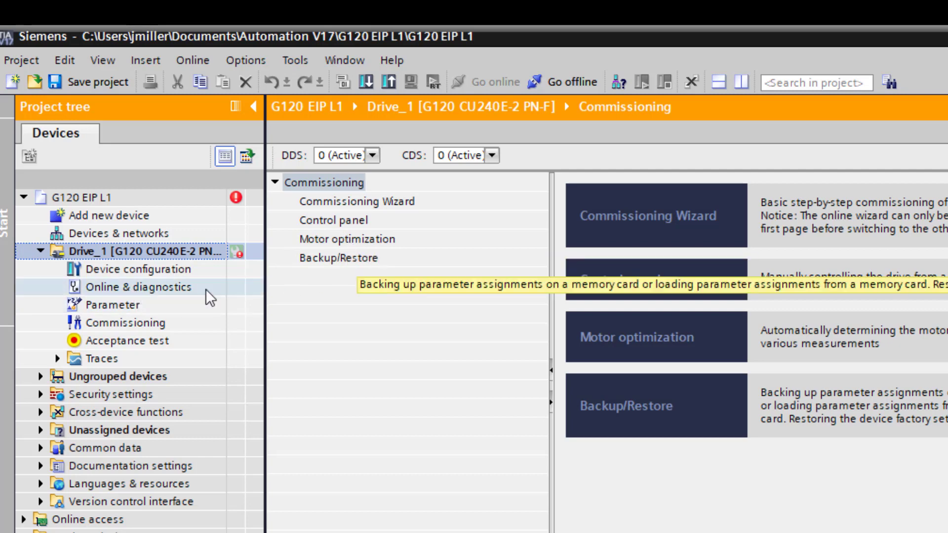
pyautogui.click(100, 286)
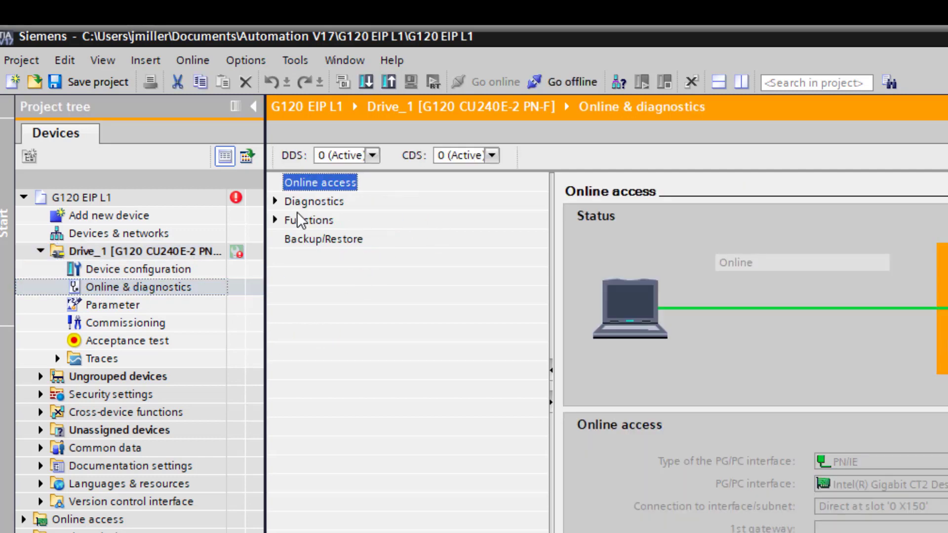
pyautogui.click(275, 201)
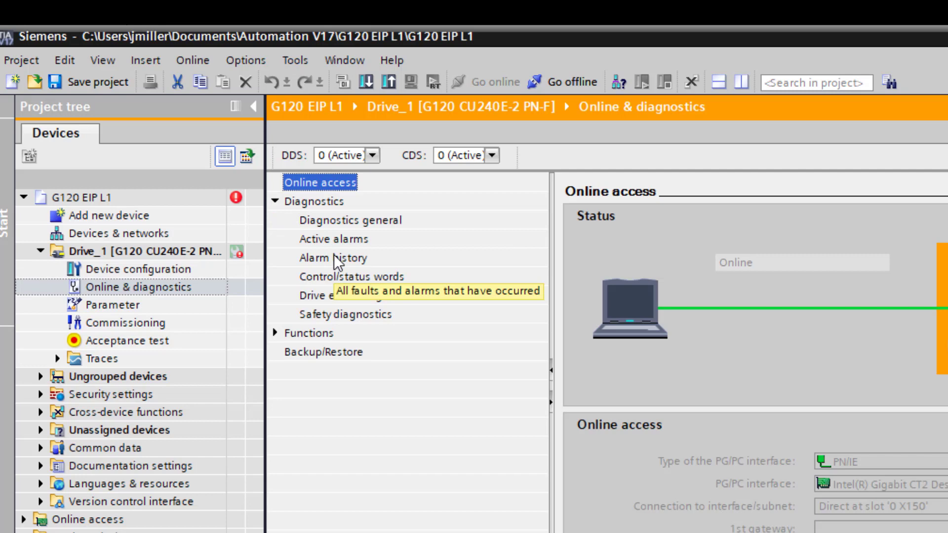
pyautogui.click(337, 239)
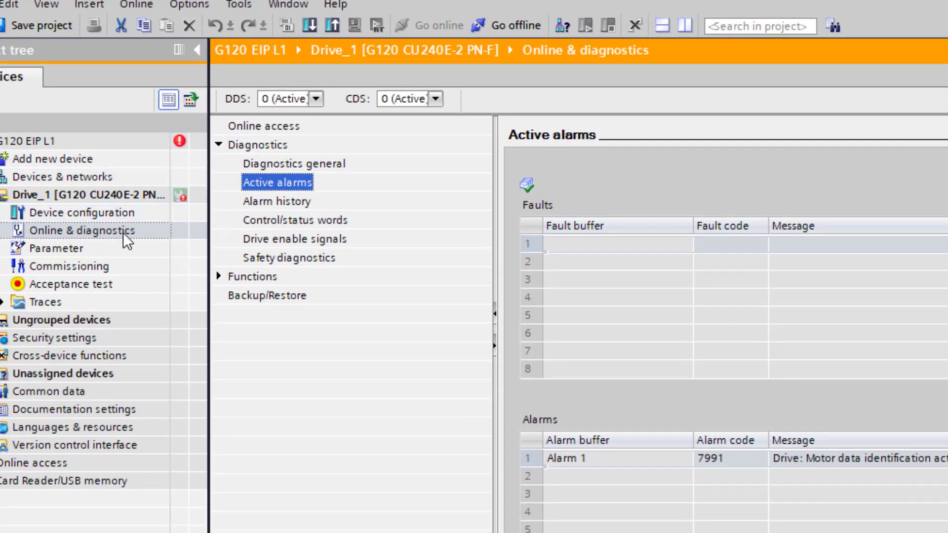
pyautogui.click(92, 265)
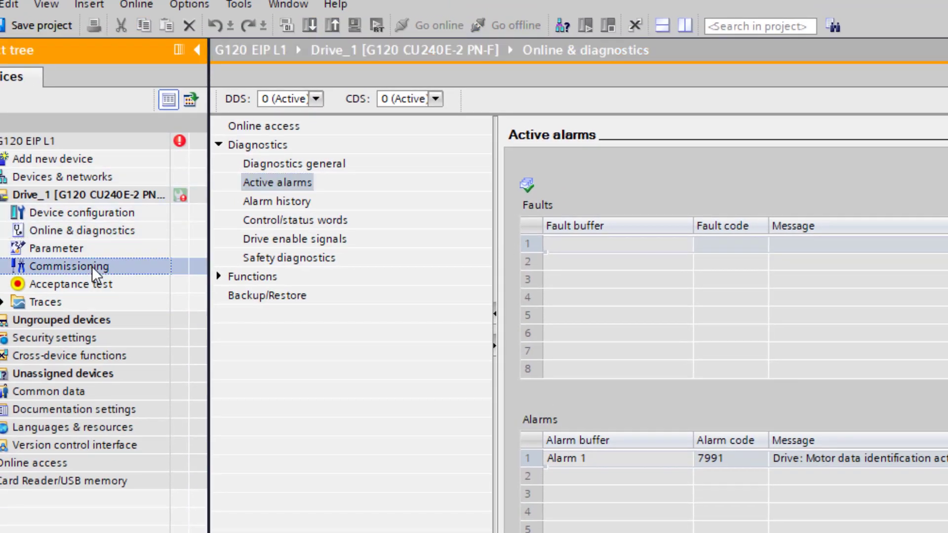
pyautogui.click(285, 180)
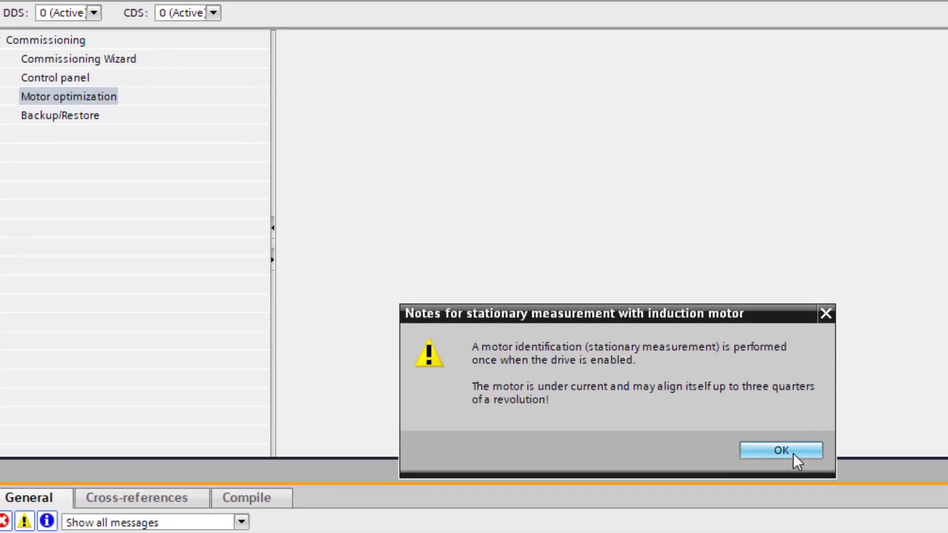
# Step: Acknowledge the notes, take master control of Drive_1, and switch on to run the stationary measurement
pyautogui.click(794, 455)
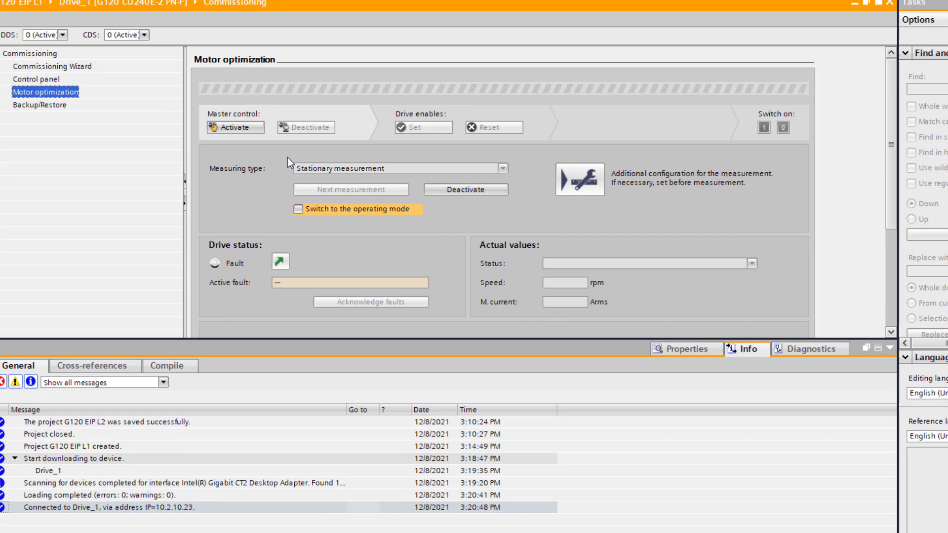
pyautogui.click(251, 131)
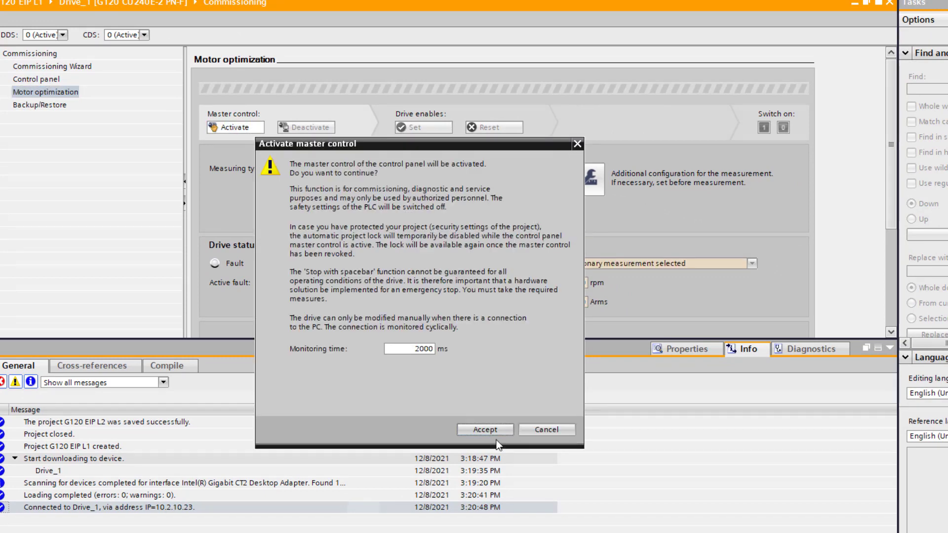
pyautogui.click(494, 430)
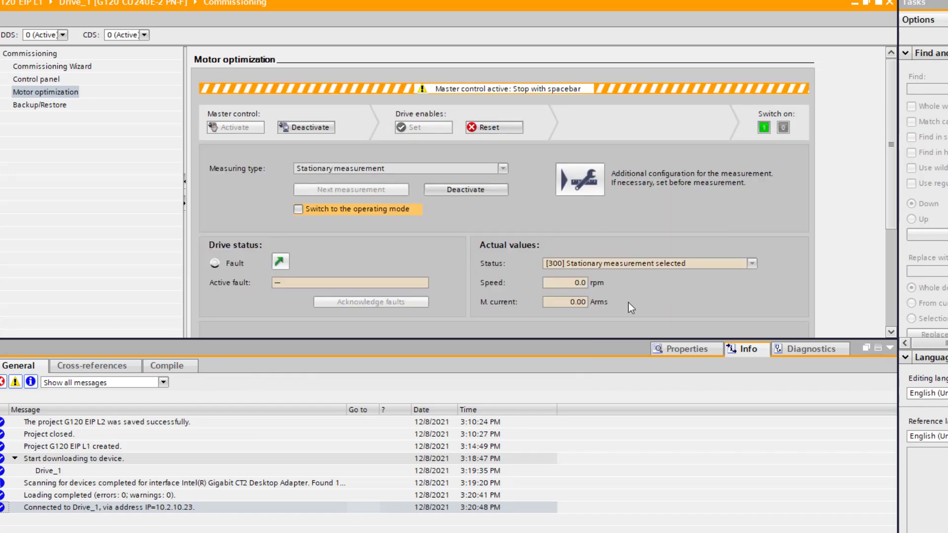
pyautogui.click(889, 350)
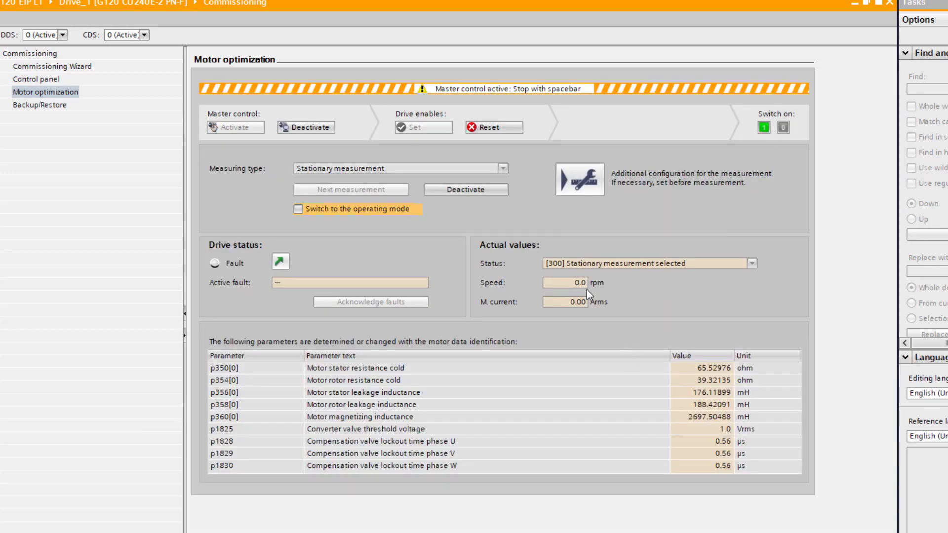
pyautogui.click(764, 127)
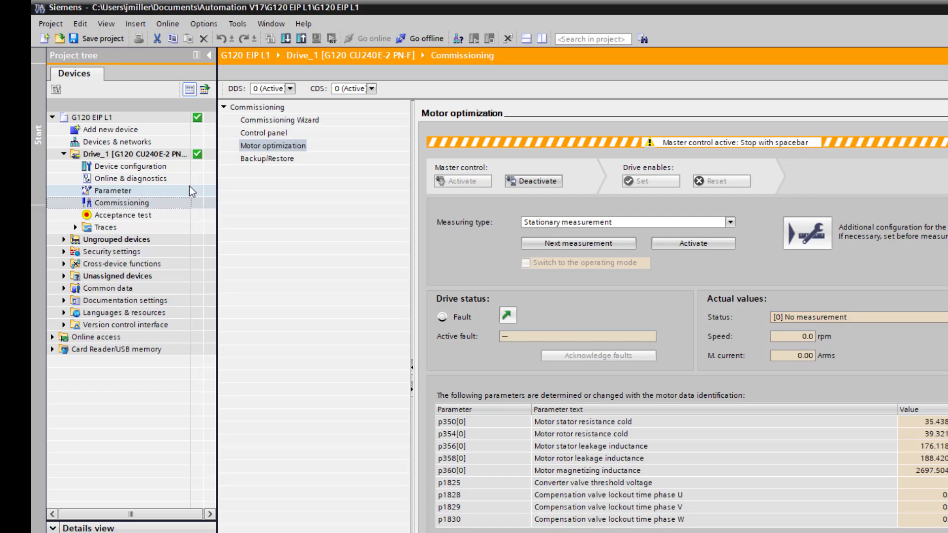
# Step: Save the project, go offline from Drive_1, upload its parameters, and save again
pyautogui.click(156, 155)
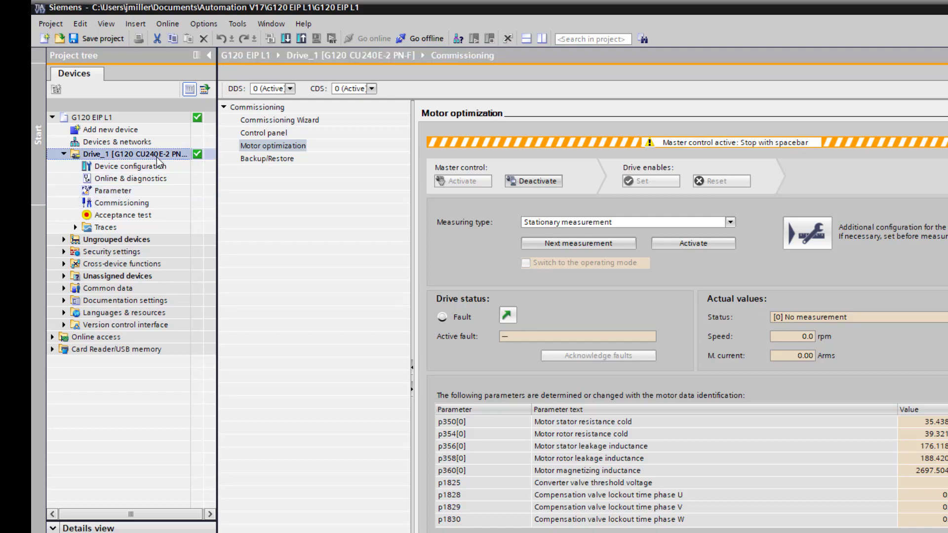
pyautogui.click(103, 38)
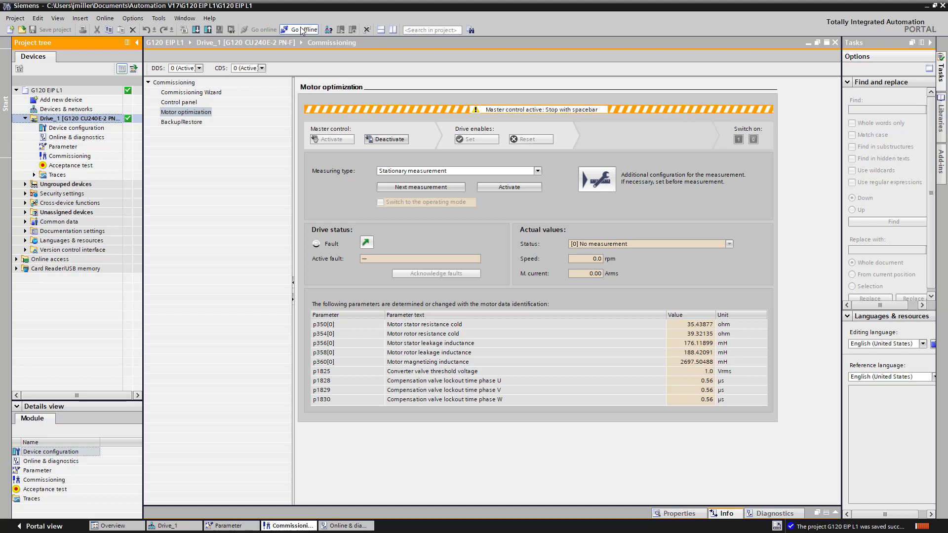
pyautogui.click(303, 29)
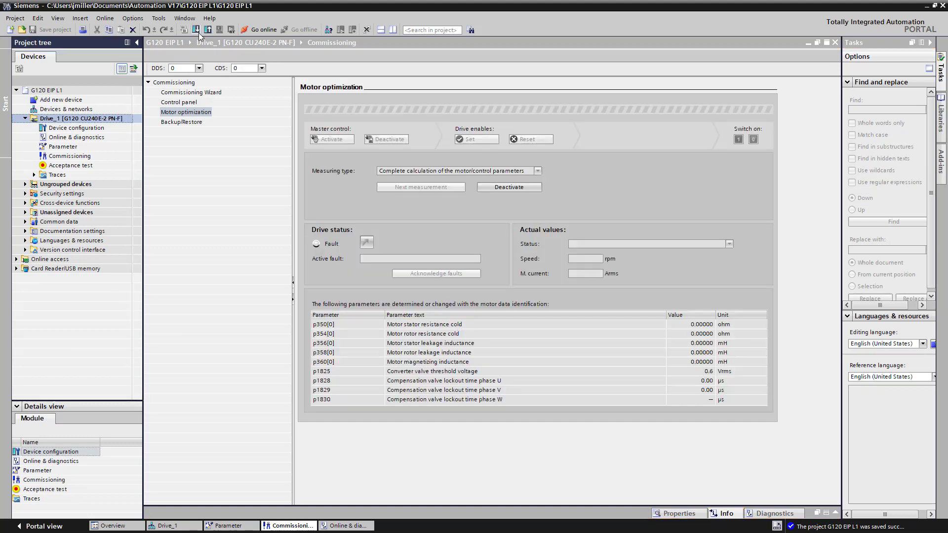
pyautogui.click(212, 31)
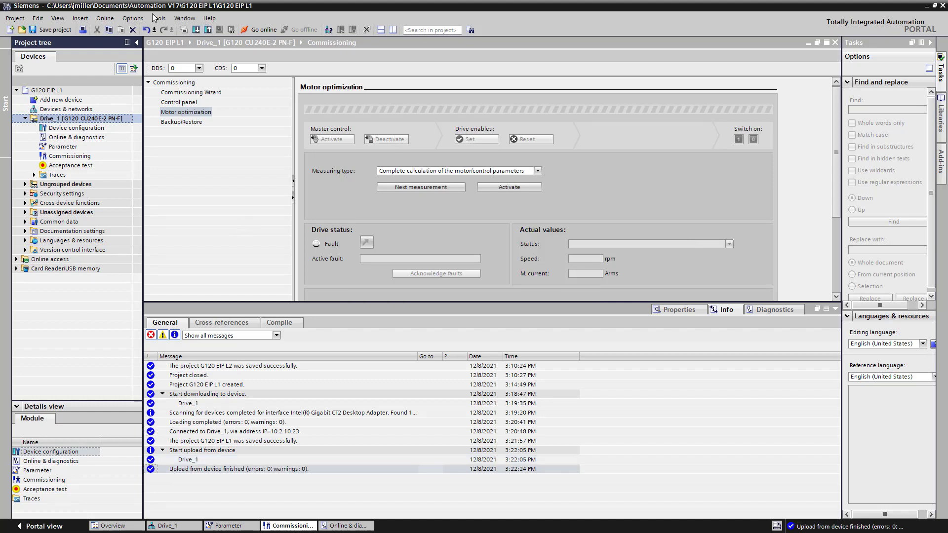
pyautogui.click(55, 29)
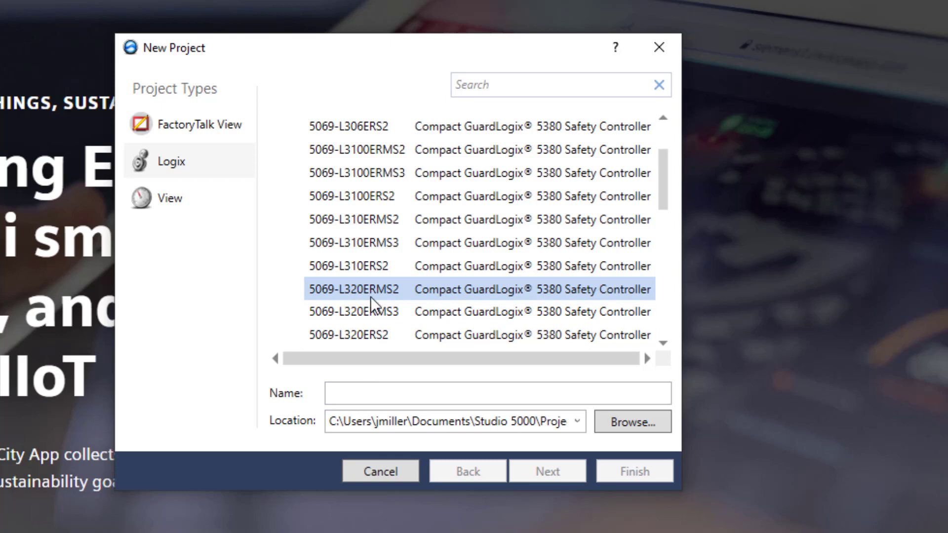
# Step: Name the new 5069-L320ERMS2 project G120_EIP and finish it at revision 33
pyautogui.click(381, 388)
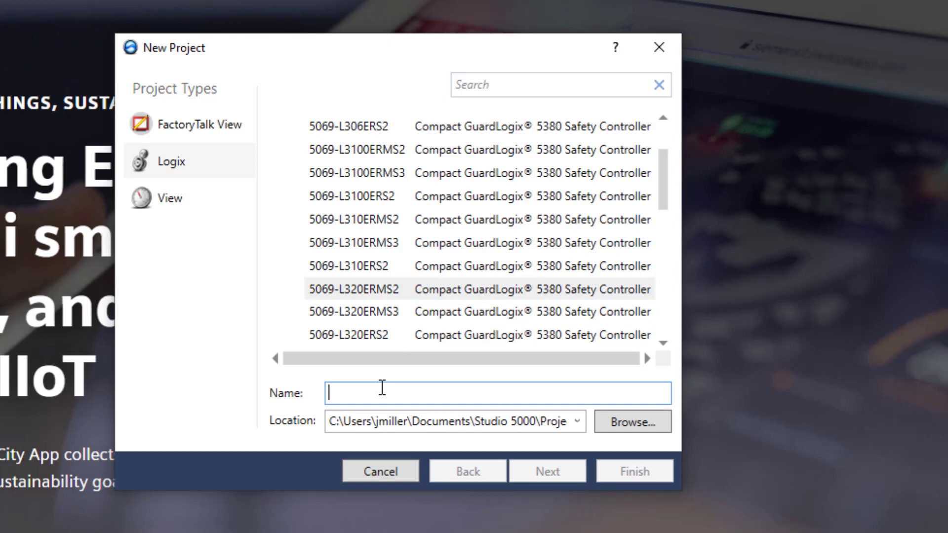
pyautogui.write('G120')
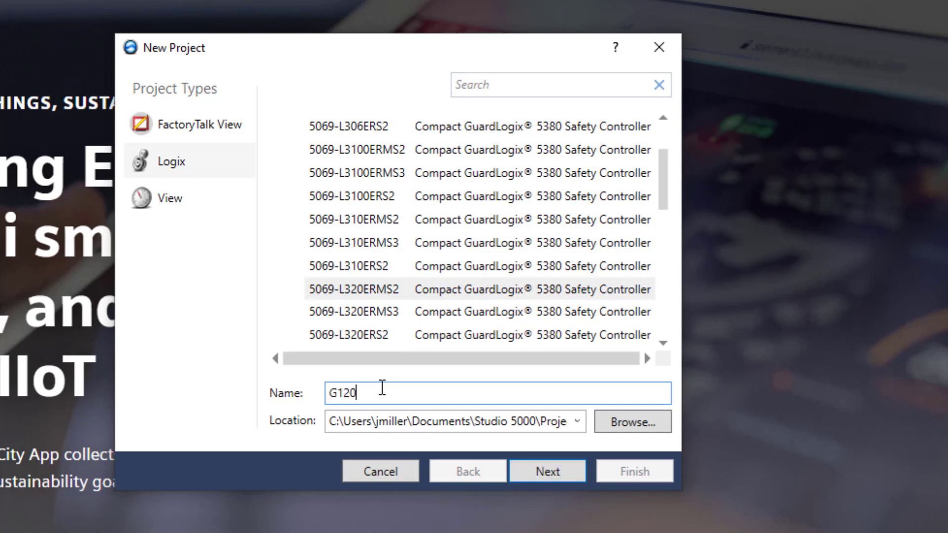
pyautogui.write('_EIP')
pyautogui.click(564, 476)
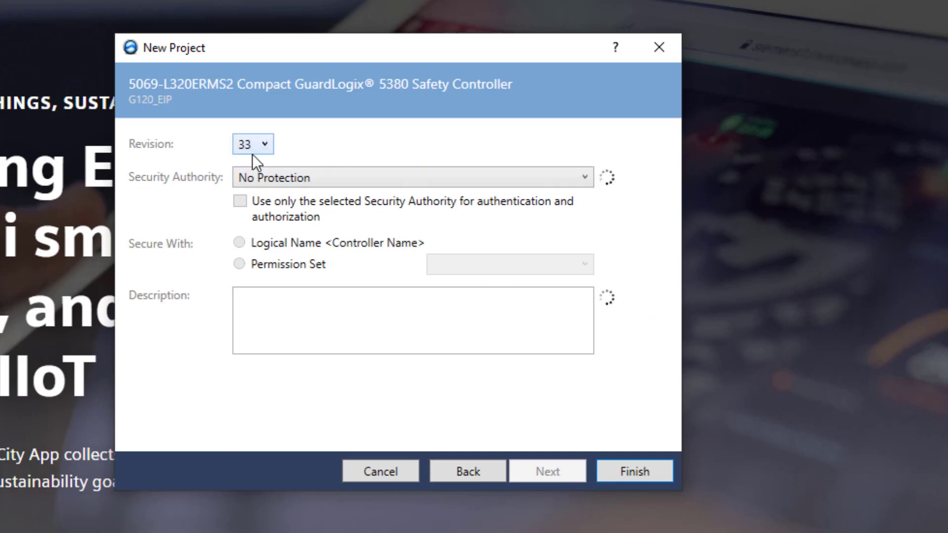
pyautogui.click(637, 474)
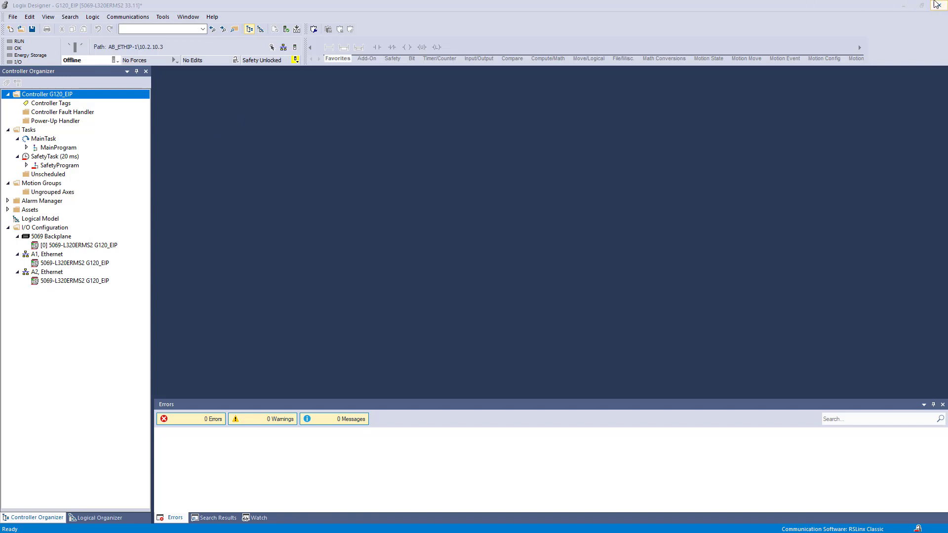
# Step: Download 82843076_SINAMICS_G_Drives_V2.0.zip from the G120 Allen-Bradley support page's Downloads section
pyautogui.click(905, 6)
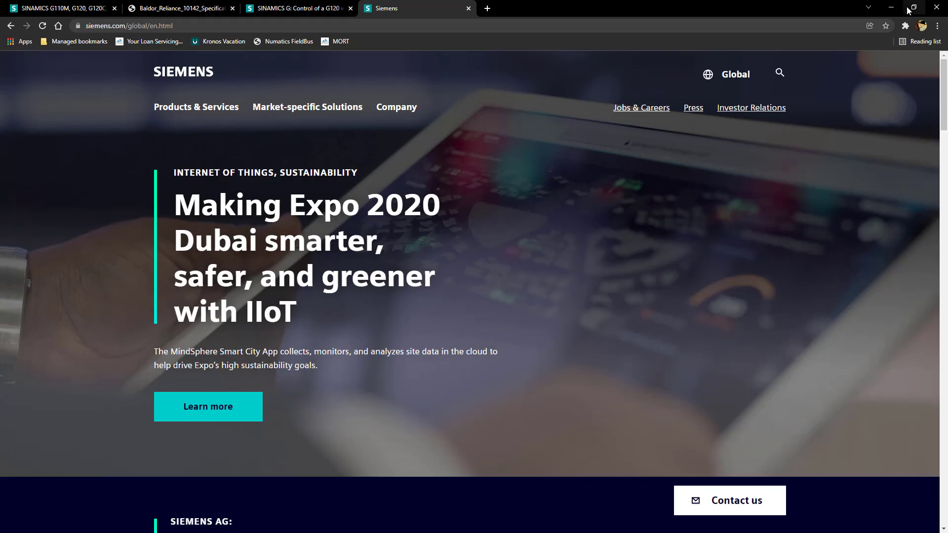
pyautogui.click(288, 9)
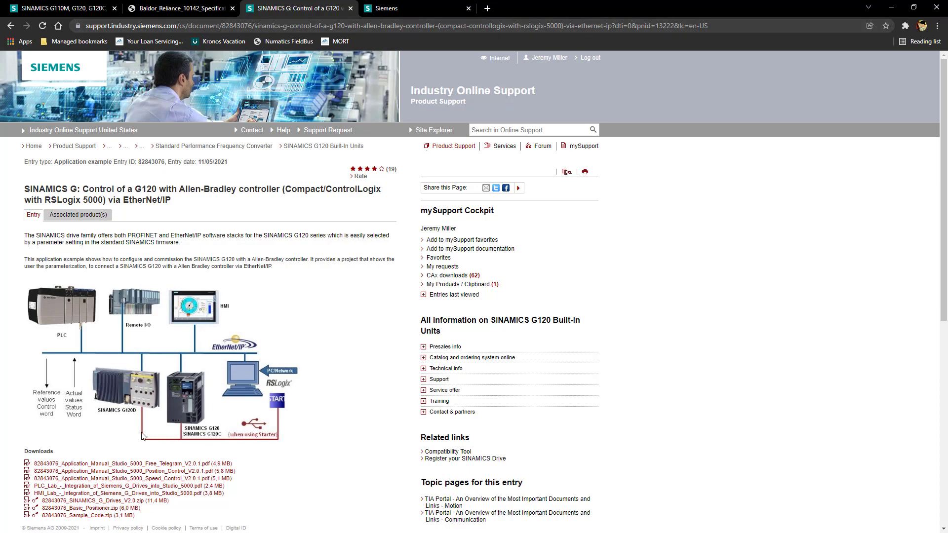
pyautogui.scroll(-2, 142, 434)
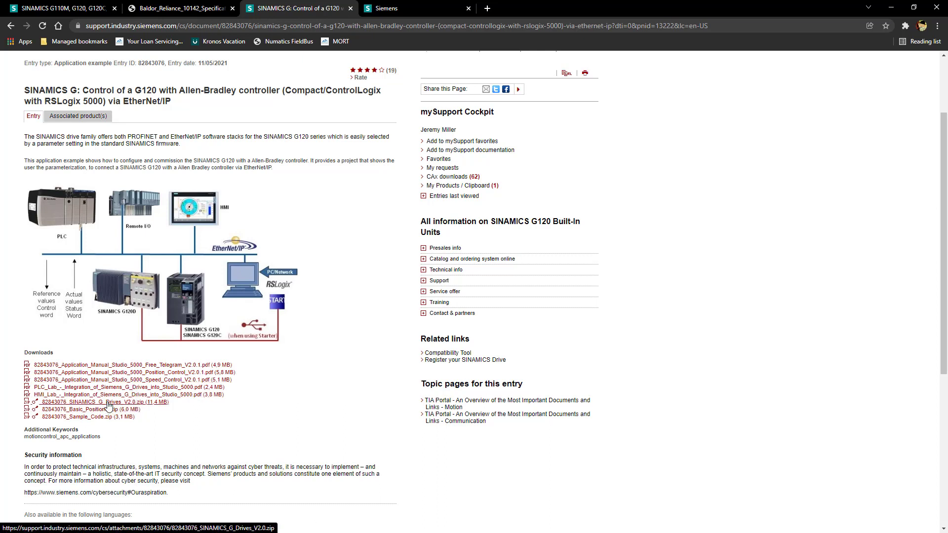
pyautogui.click(108, 404)
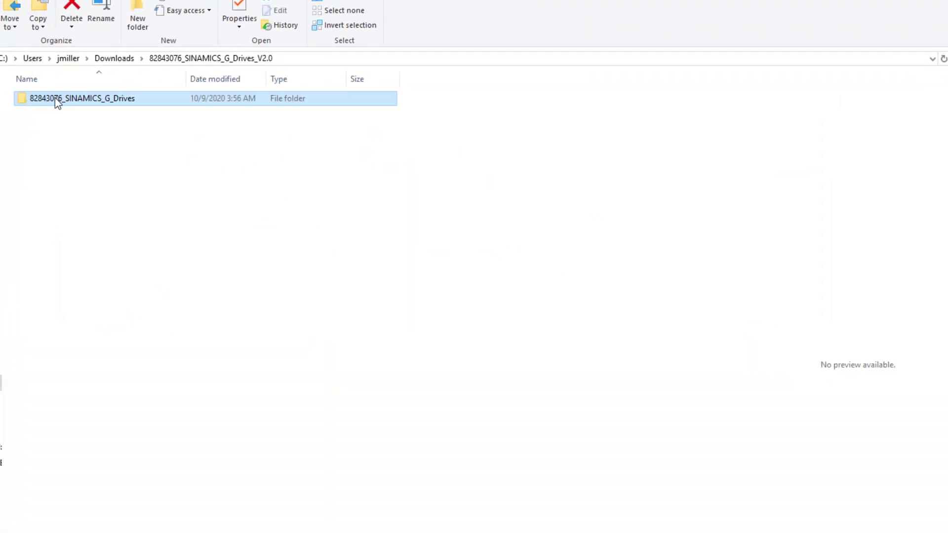
# Step: Browse the SINAMICS download into Telegram_352 > PLC > AOI to view its L5X files
pyautogui.doubleClick(55, 97)
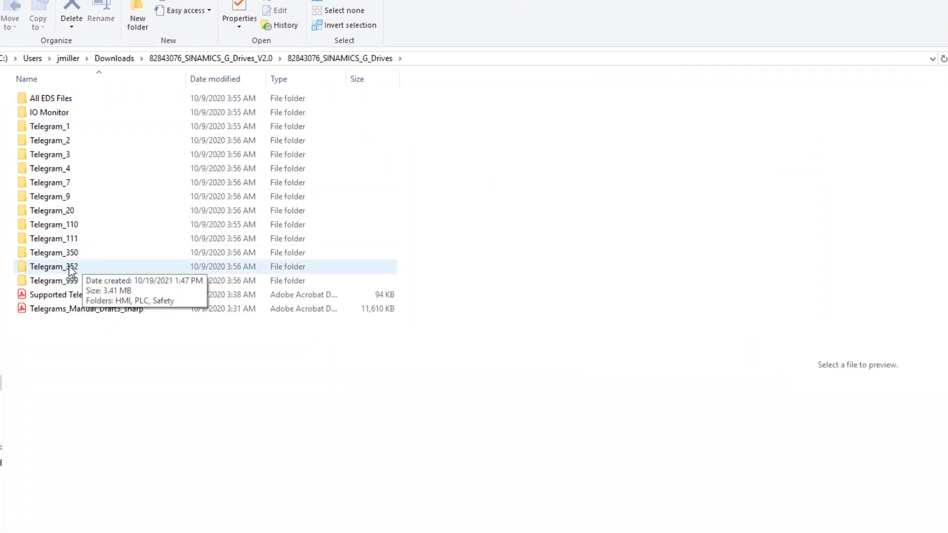
pyautogui.doubleClick(58, 269)
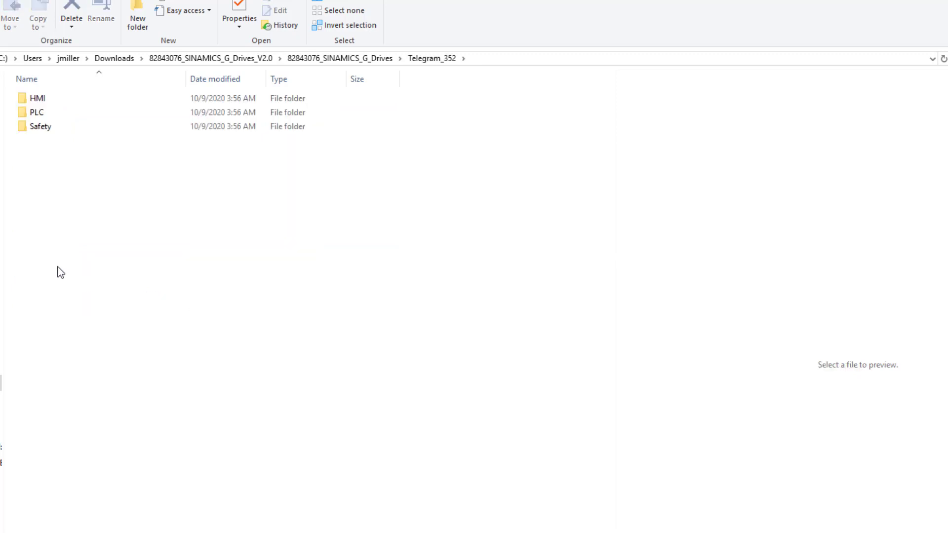
pyautogui.doubleClick(52, 109)
pyautogui.click(52, 96)
pyautogui.doubleClick(52, 96)
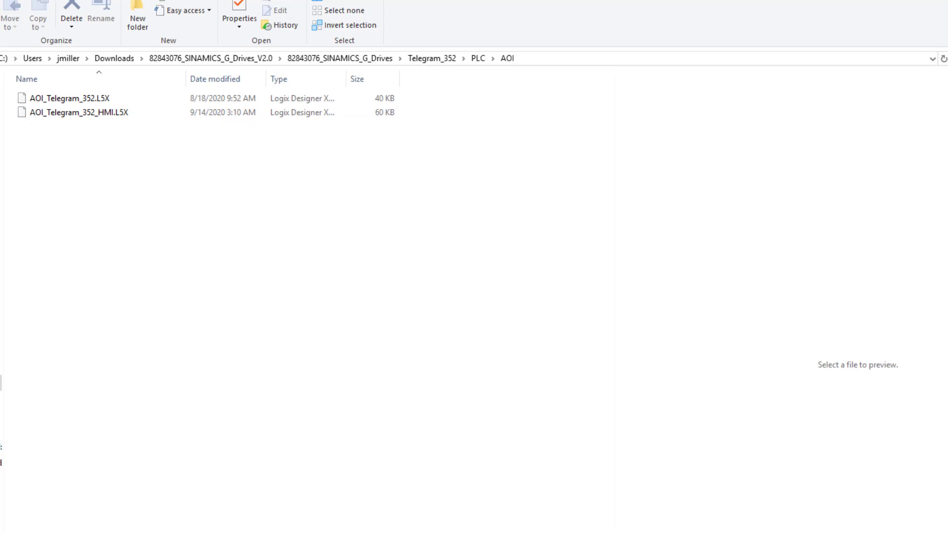
# Step: Check the PLC EDS Files folder, open All EDS Files, then return to Logix Designer
pyautogui.press('BackSpace')
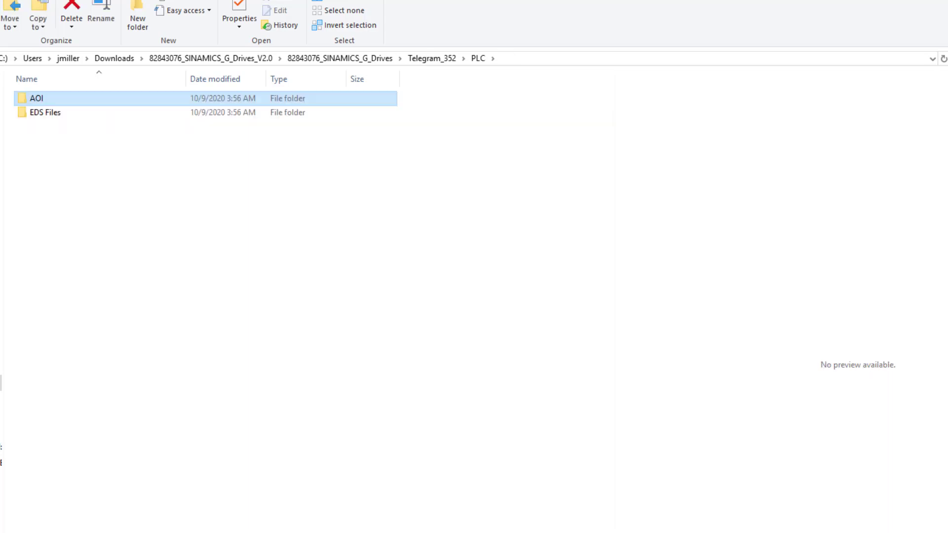
pyautogui.press('BackSpace')
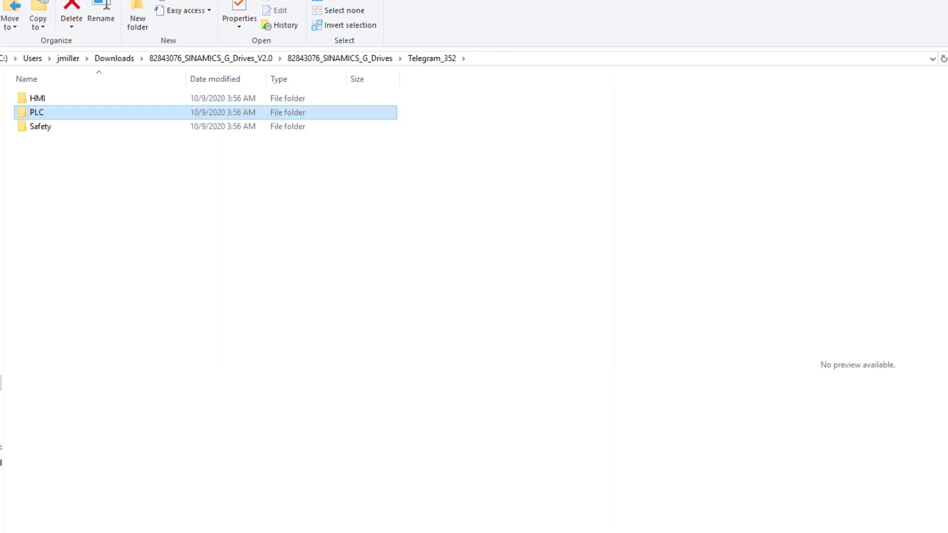
pyautogui.press('Return')
pyautogui.doubleClick(73, 115)
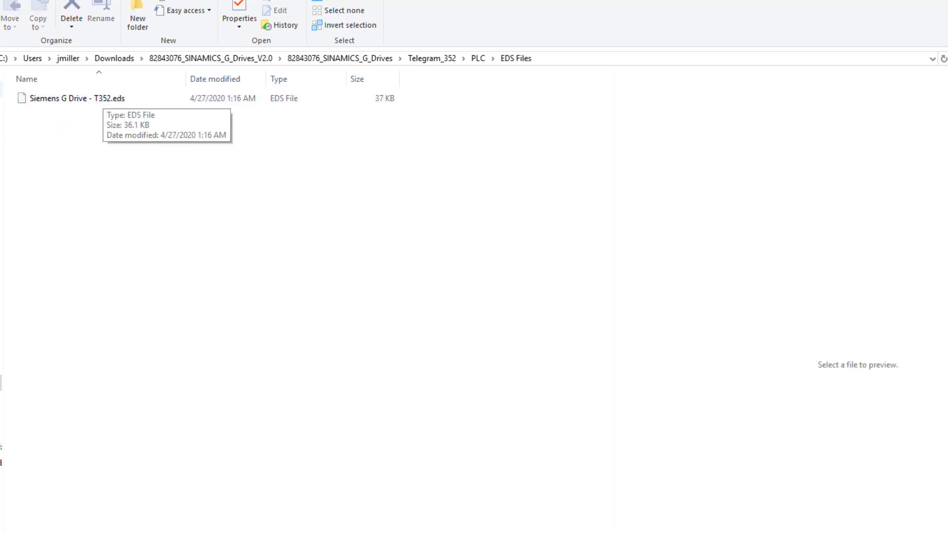
pyautogui.press('BackSpace')
pyautogui.press('BackSpace')
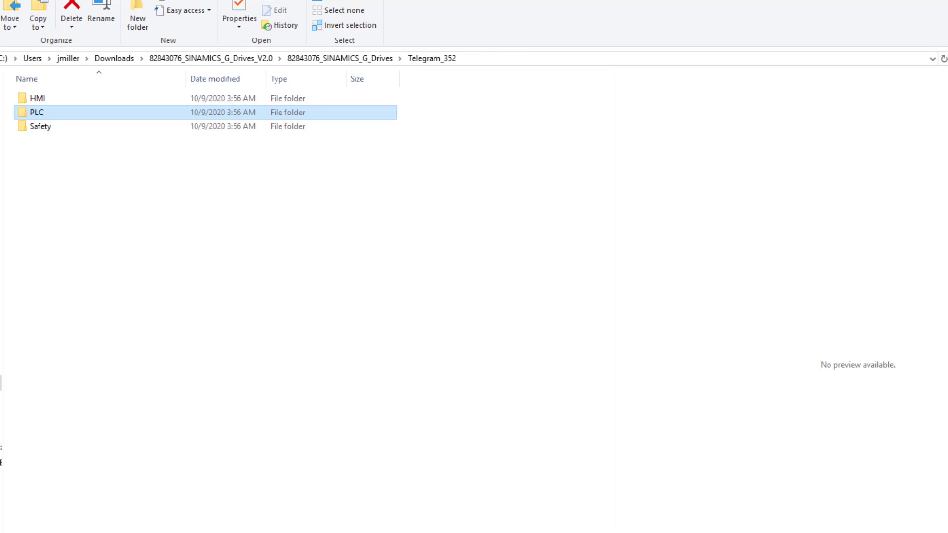
pyautogui.press('BackSpace')
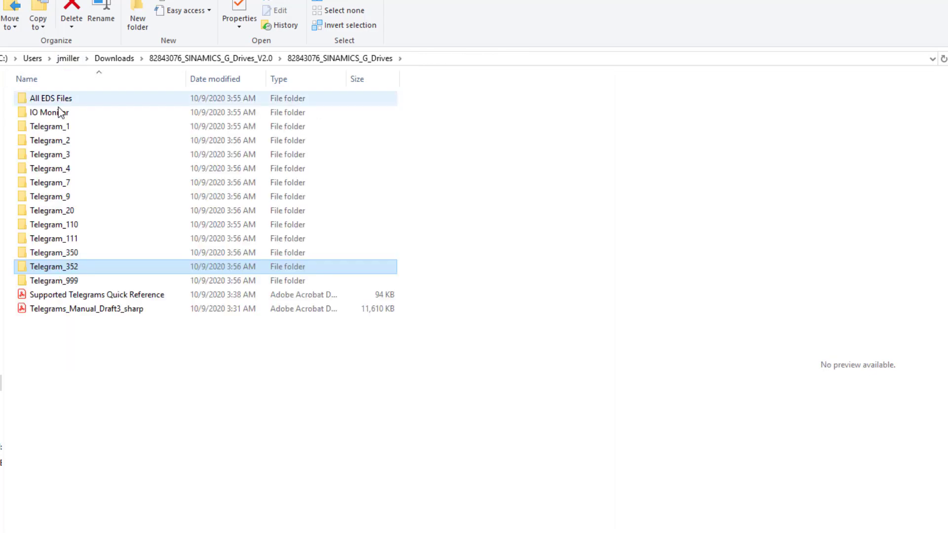
pyautogui.doubleClick(61, 102)
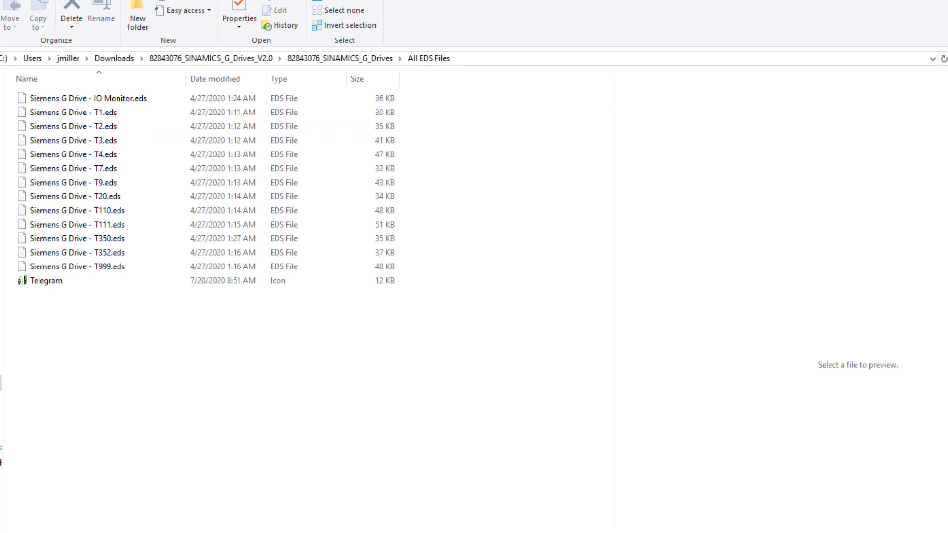
pyautogui.hotkey('alt', 'Tab')
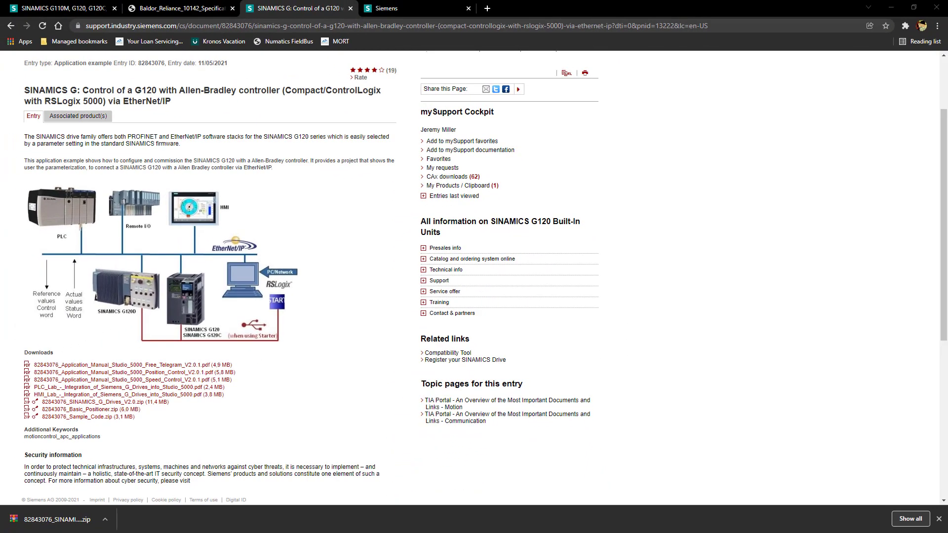
pyautogui.hotkey('alt', 'Tab')
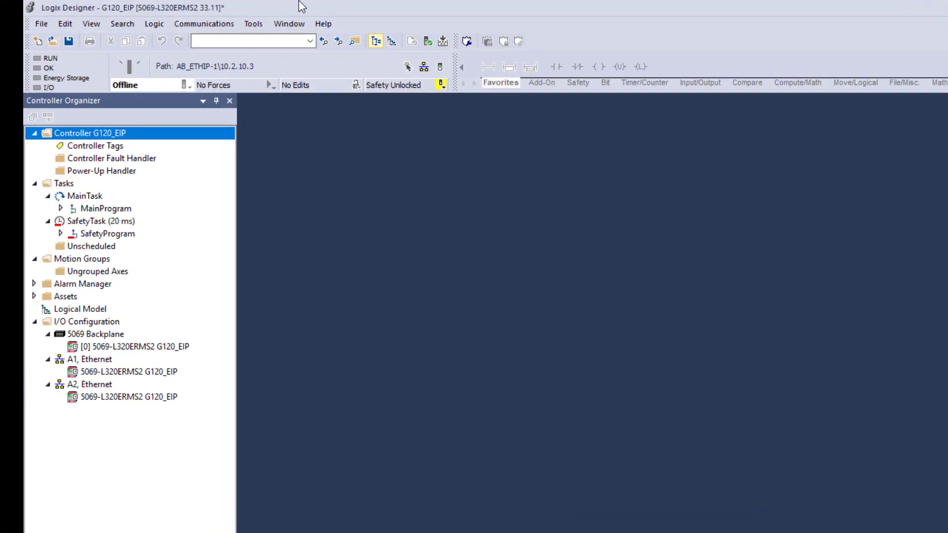
# Step: Launch the EDS Hardware Installation Tool and choose to register EDS files
pyautogui.click(254, 24)
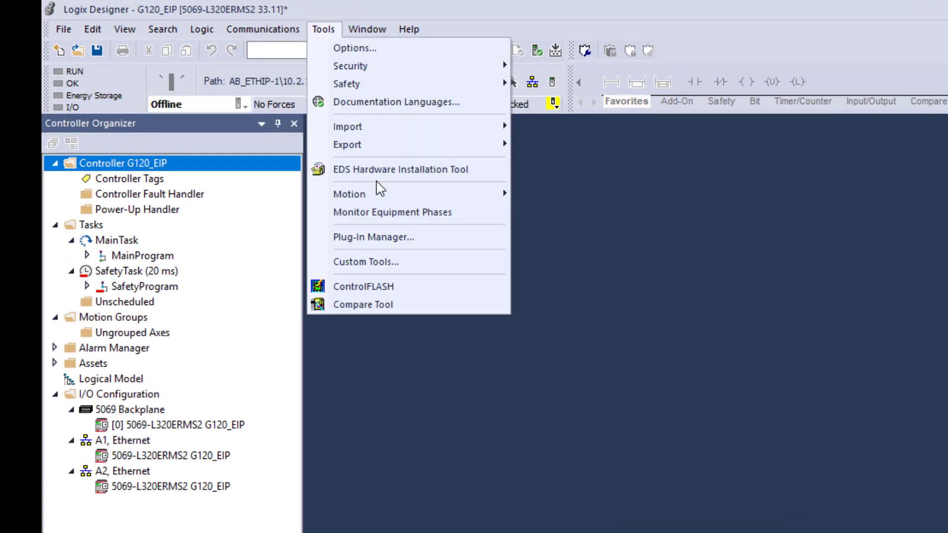
pyautogui.click(383, 171)
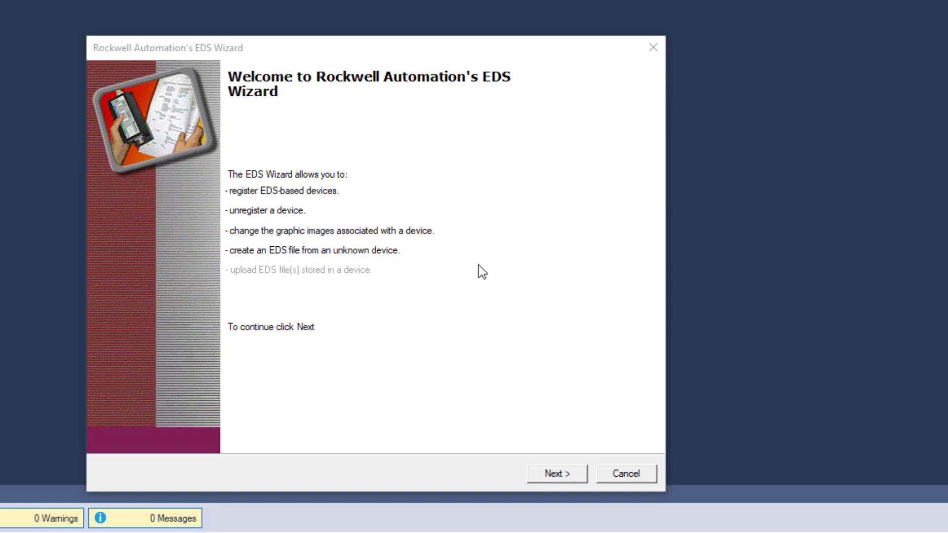
pyautogui.click(558, 477)
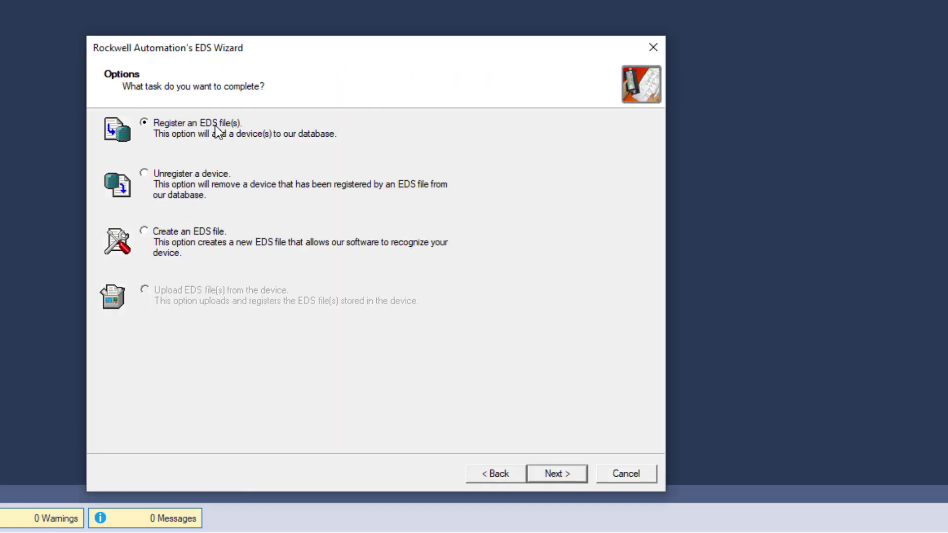
pyautogui.click(552, 476)
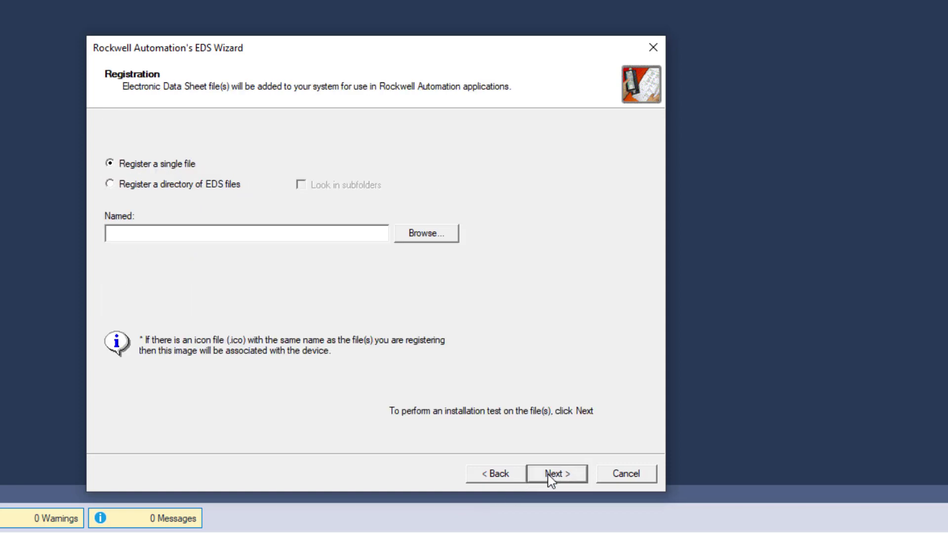
# Step: Register the 82843076_SINAMICS_G_Drives_V2.0 directory including subfolders and run the installation test
pyautogui.click(143, 187)
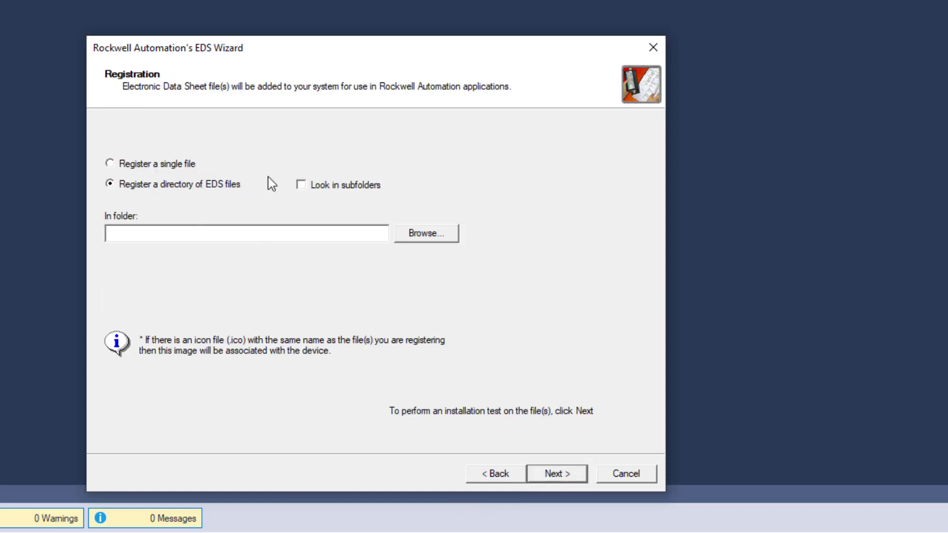
pyautogui.click(300, 186)
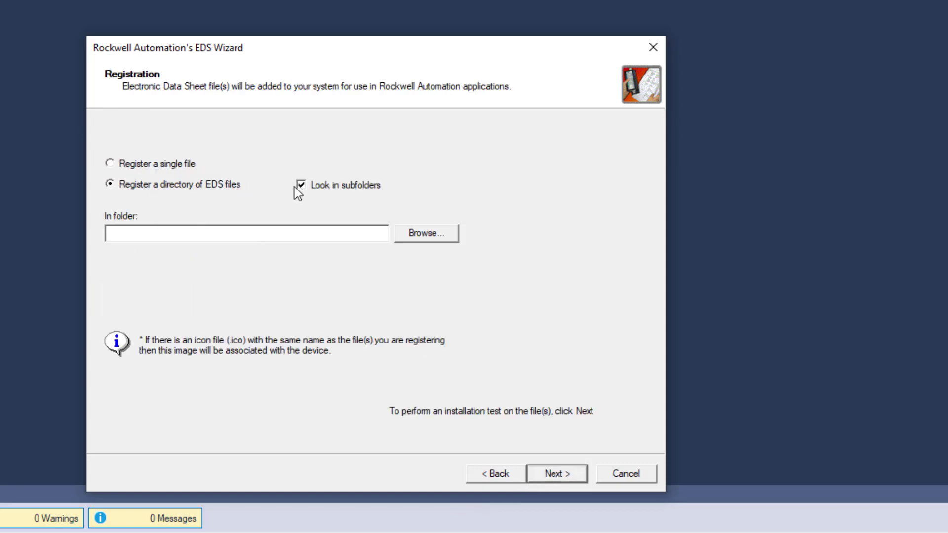
pyautogui.click(450, 236)
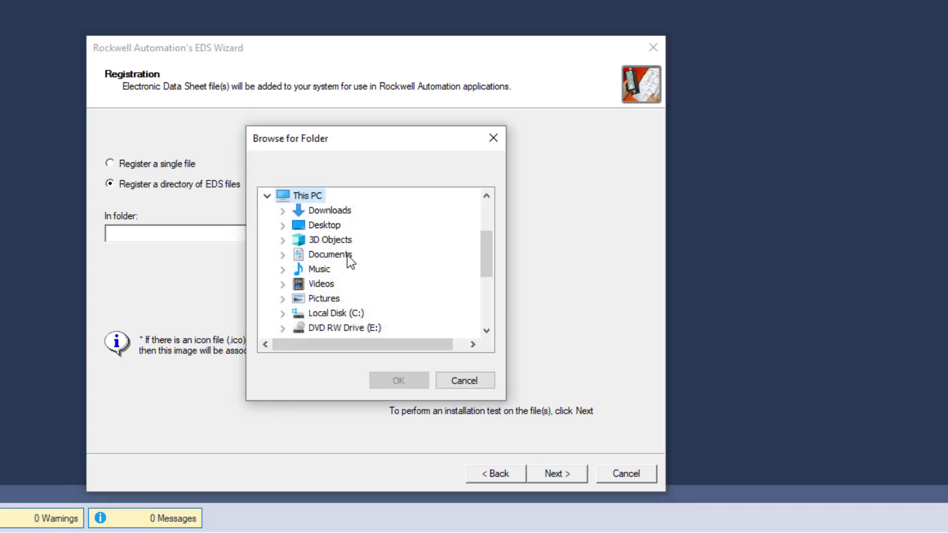
pyautogui.click(321, 211)
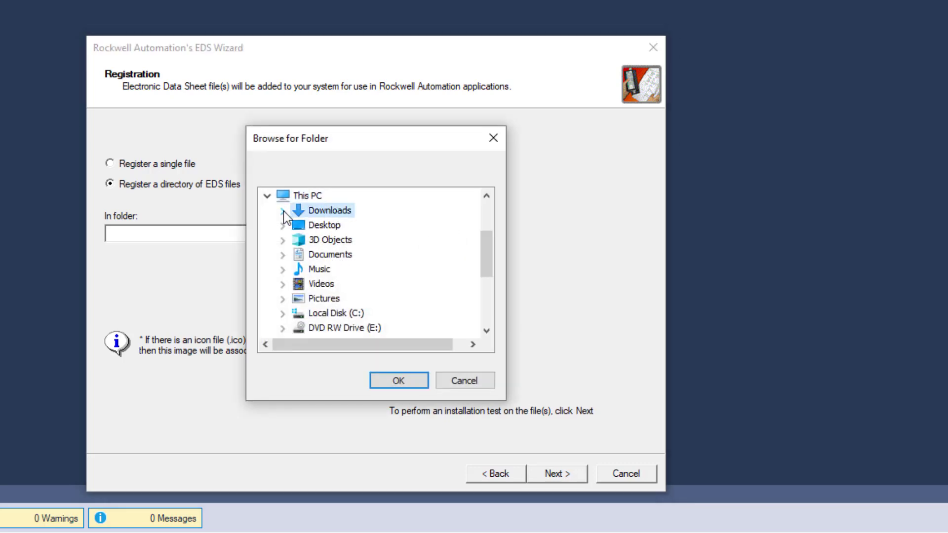
pyautogui.click(284, 211)
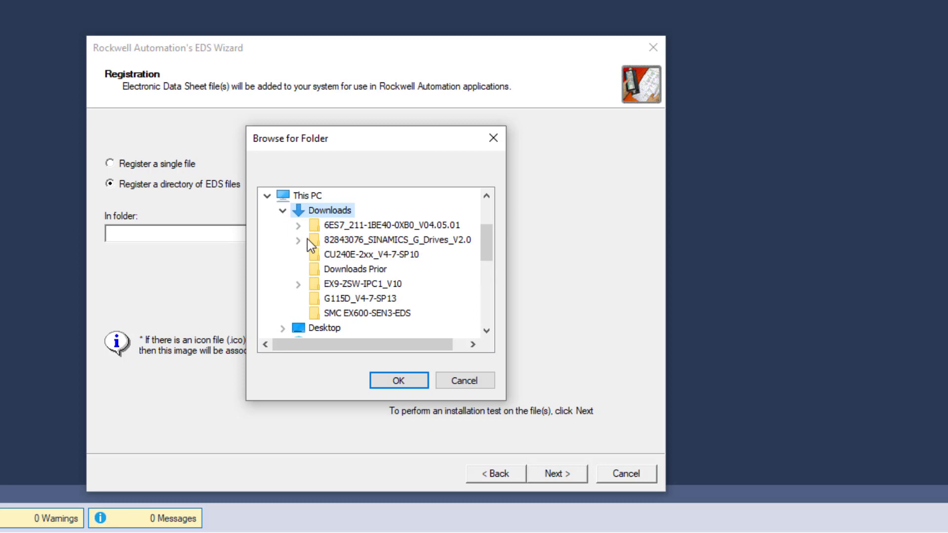
pyautogui.click(342, 242)
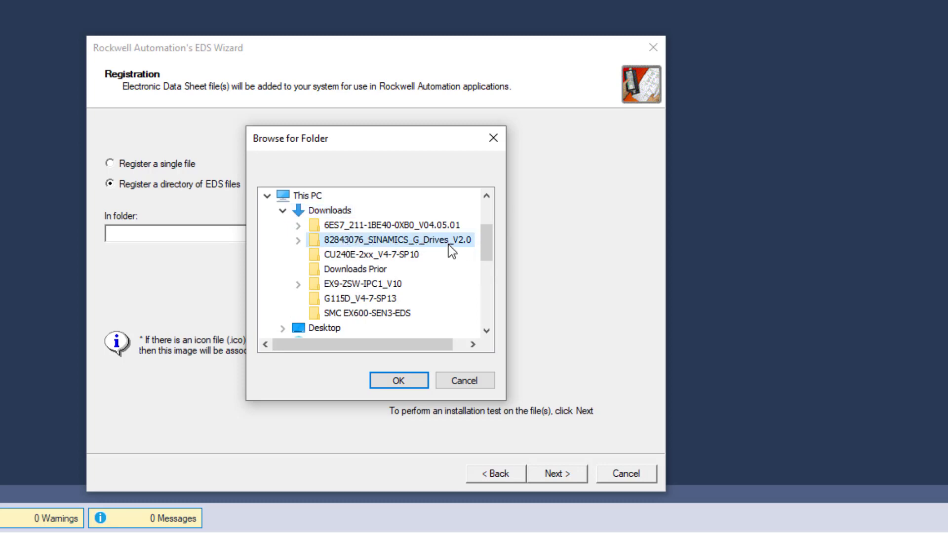
pyautogui.click(396, 384)
pyautogui.click(551, 473)
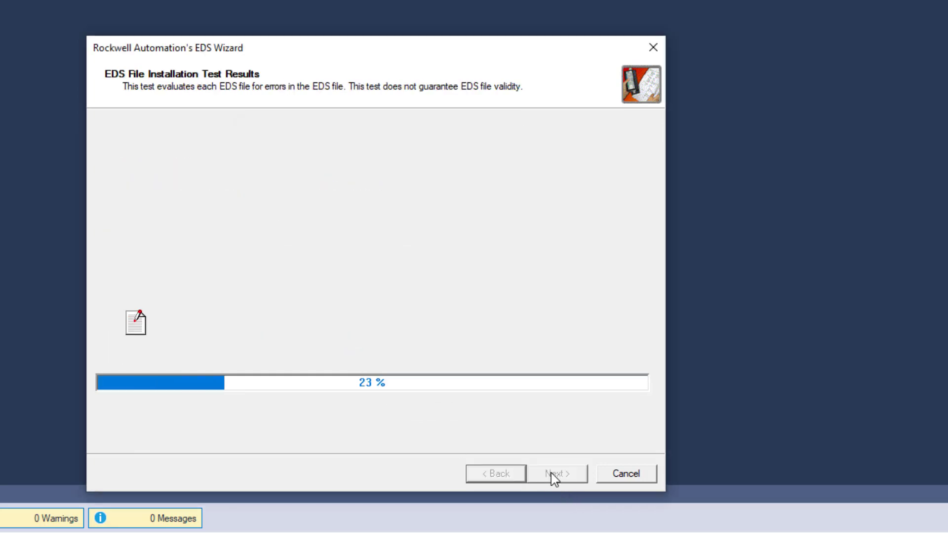
pyautogui.scroll(-5, 260, 197)
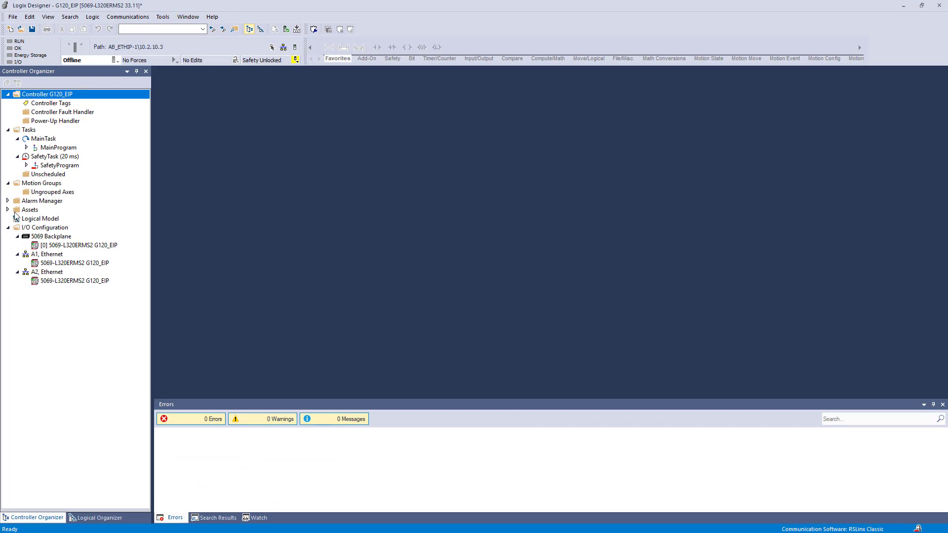
# Step: Filter the catalog to Siemens AG and create a Siemens G Drive - T352 module on A1, Ethernet
pyautogui.rightClick(47, 255)
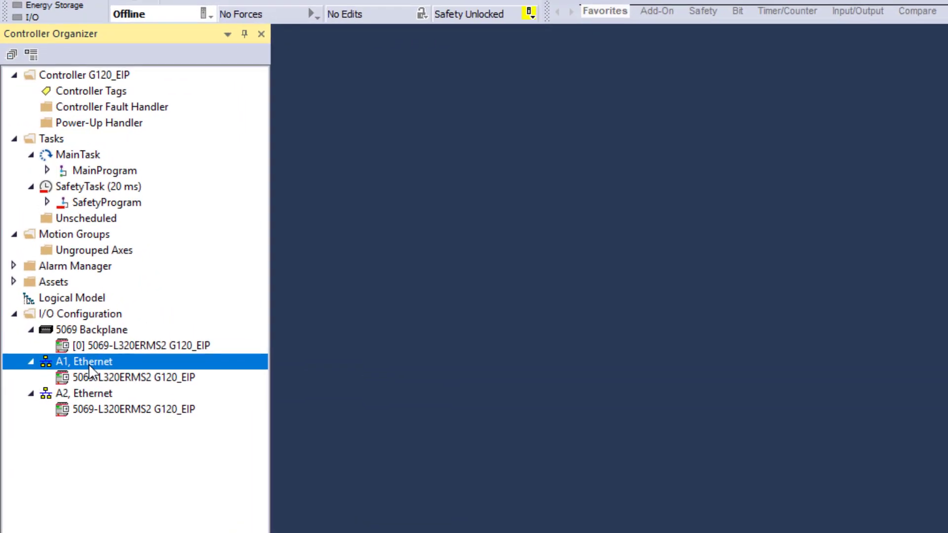
pyautogui.click(192, 380)
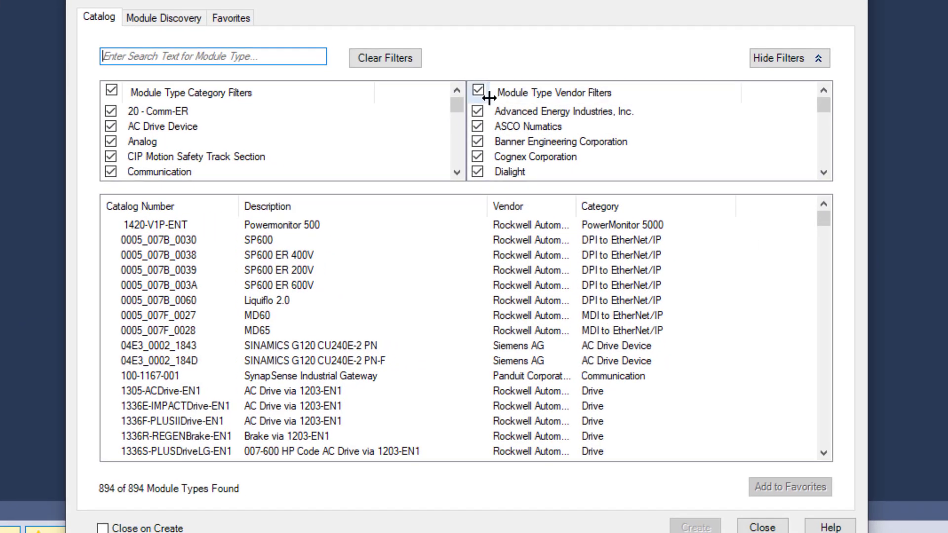
pyautogui.click(478, 91)
pyautogui.scroll(-8, 483, 127)
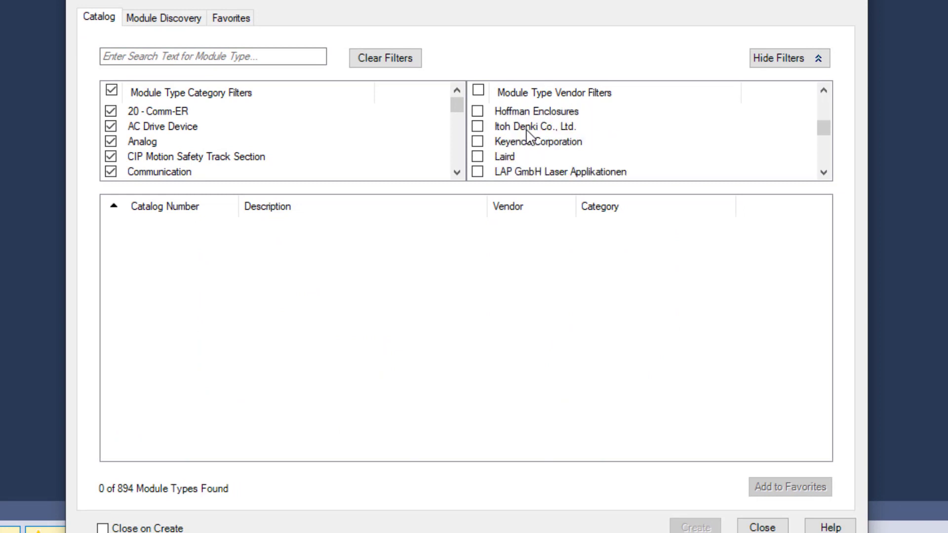
pyautogui.scroll(-2, 524, 141)
pyautogui.scroll(-1, 524, 151)
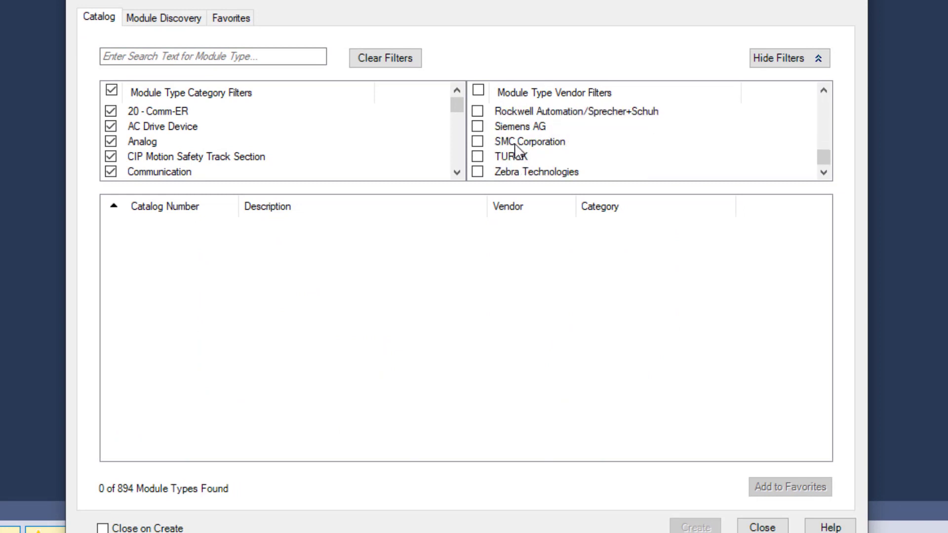
pyautogui.click(477, 127)
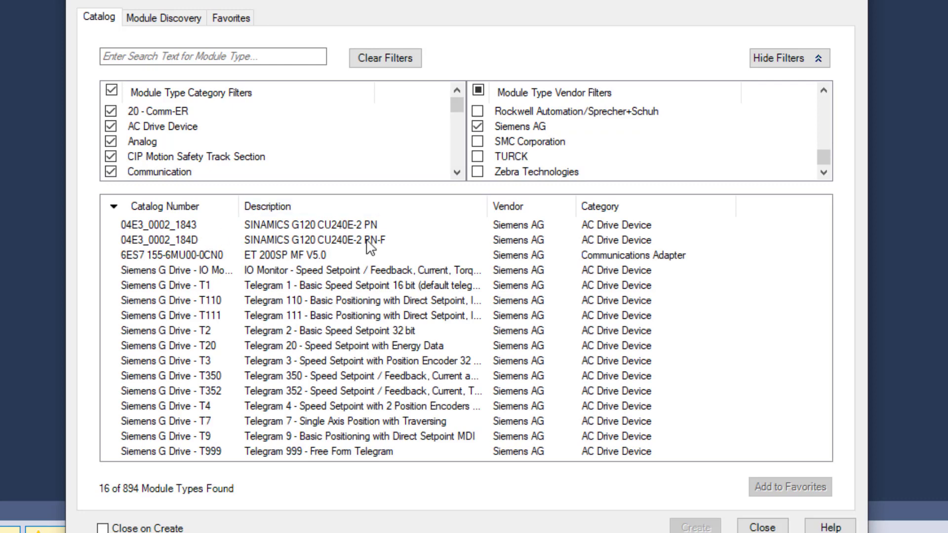
pyautogui.click(269, 392)
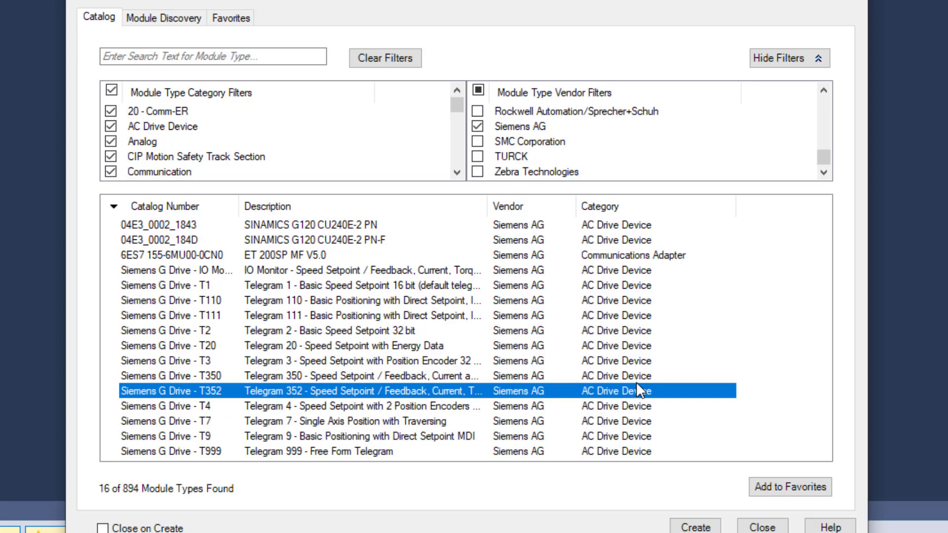
pyautogui.click(694, 528)
pyautogui.click(692, 528)
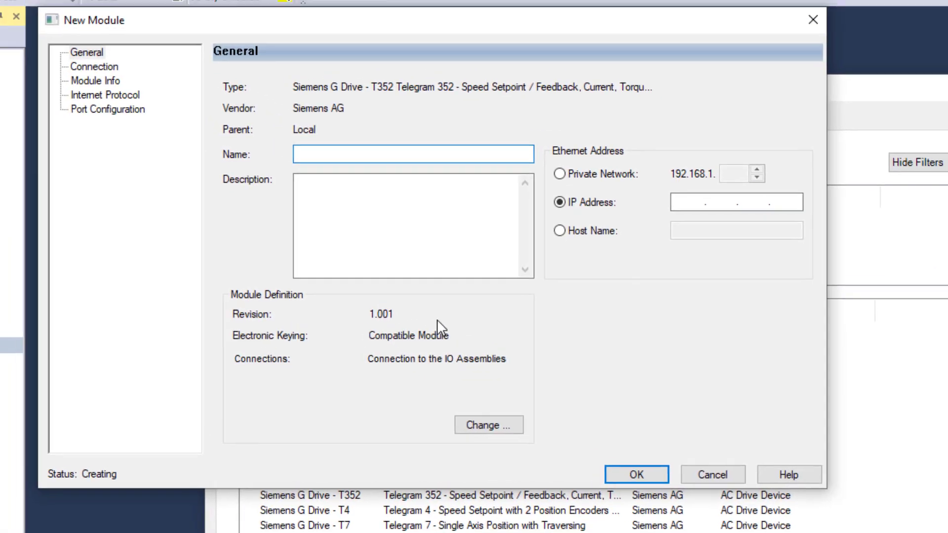
# Step: Name the module Drive_1 and give it IP address 10.2.10.23
pyautogui.write('Drive_1')
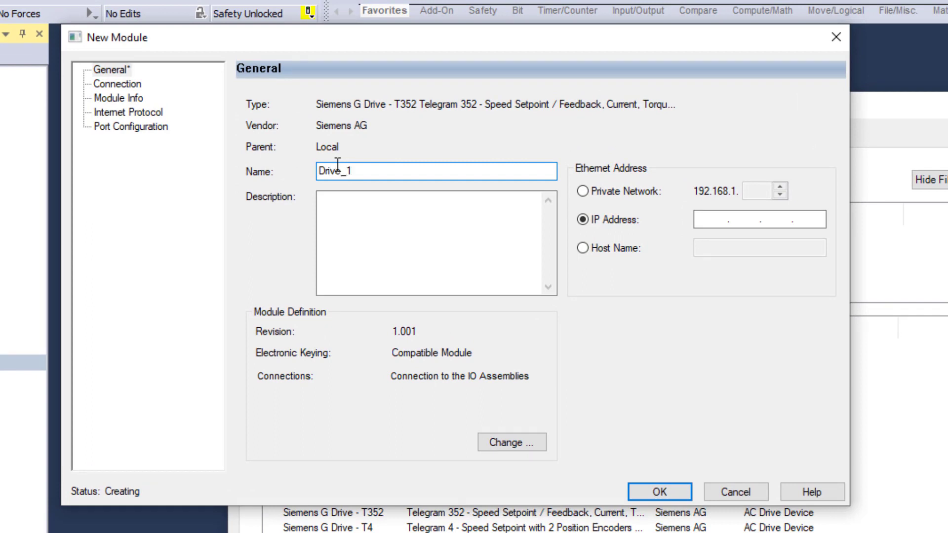
pyautogui.click(717, 217)
pyautogui.write('1')
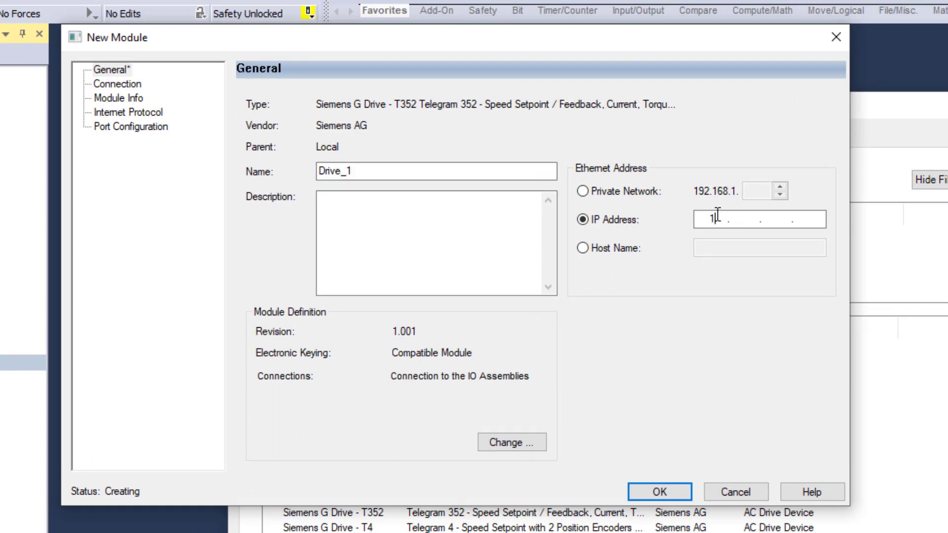
pyautogui.write('0.2.10')
# Step: Disable electronic keying, set the connection to INT data, and create Drive_1
pyautogui.click(527, 443)
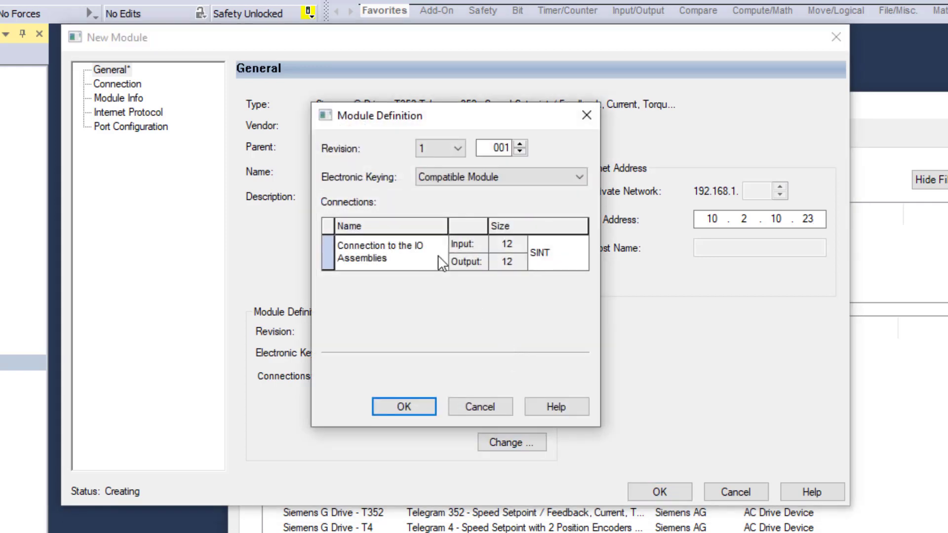
pyautogui.click(513, 173)
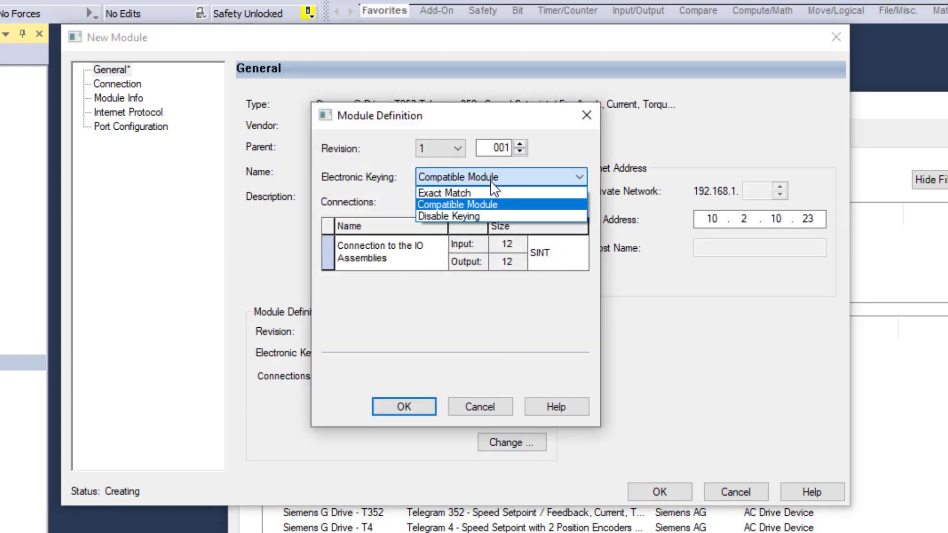
pyautogui.click(488, 214)
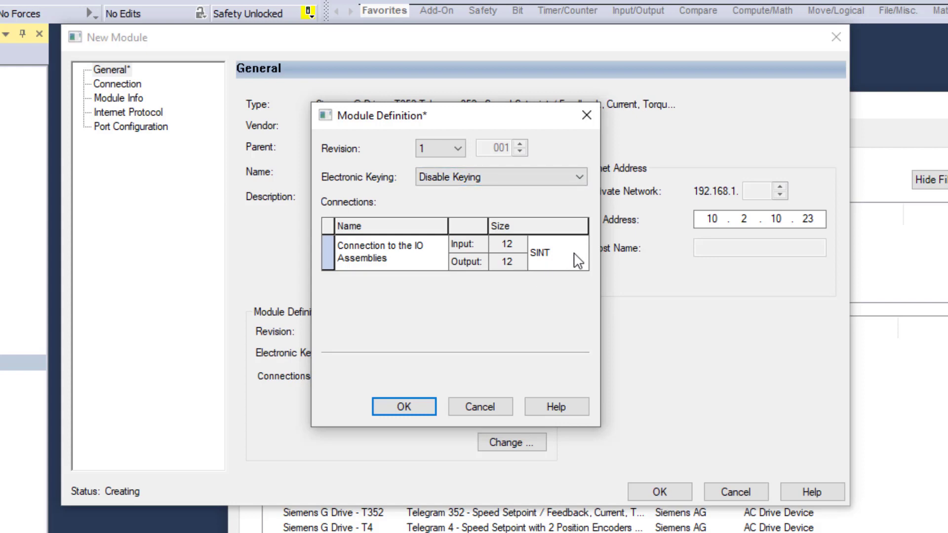
pyautogui.click(583, 262)
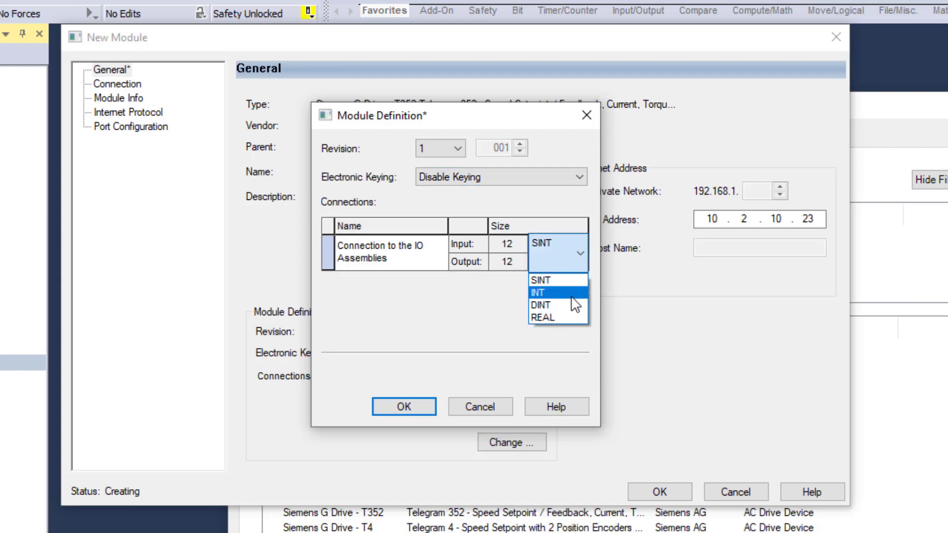
pyautogui.click(571, 296)
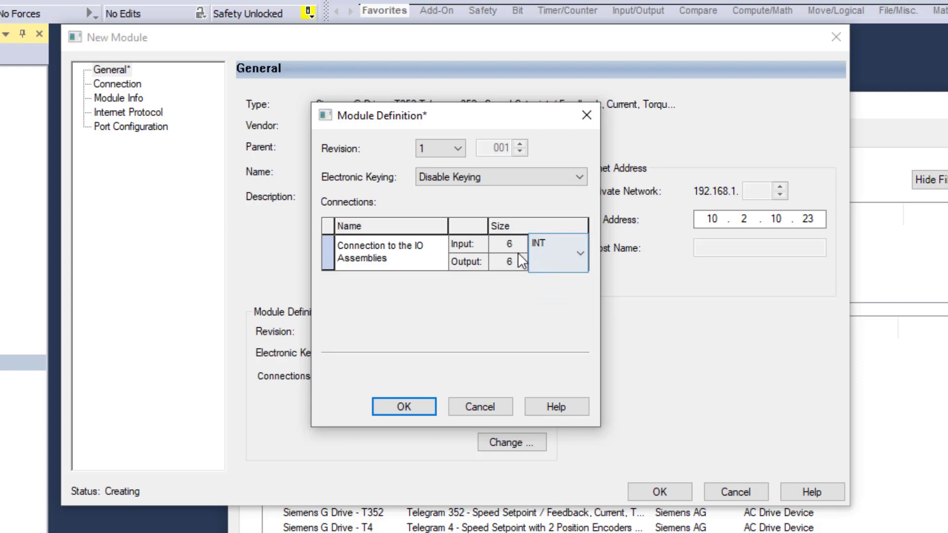
pyautogui.click(419, 407)
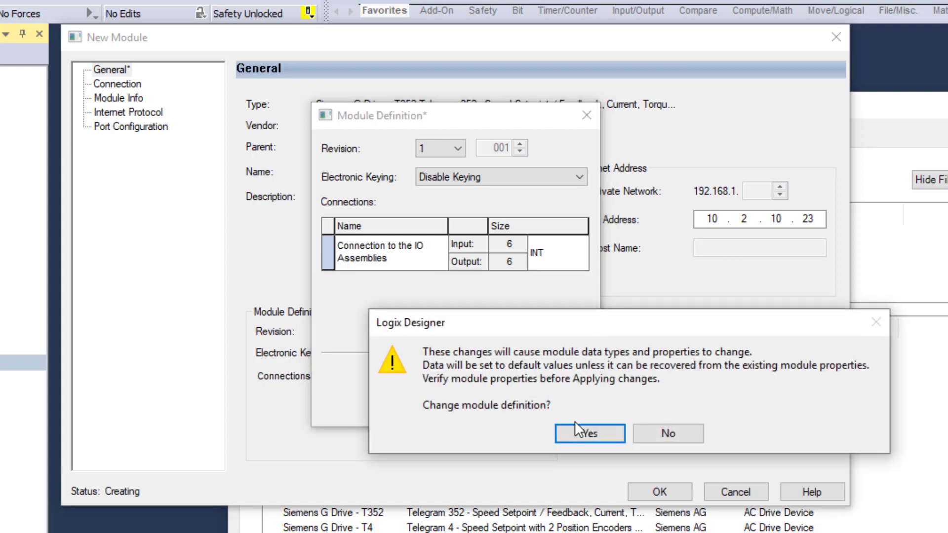
pyautogui.click(581, 433)
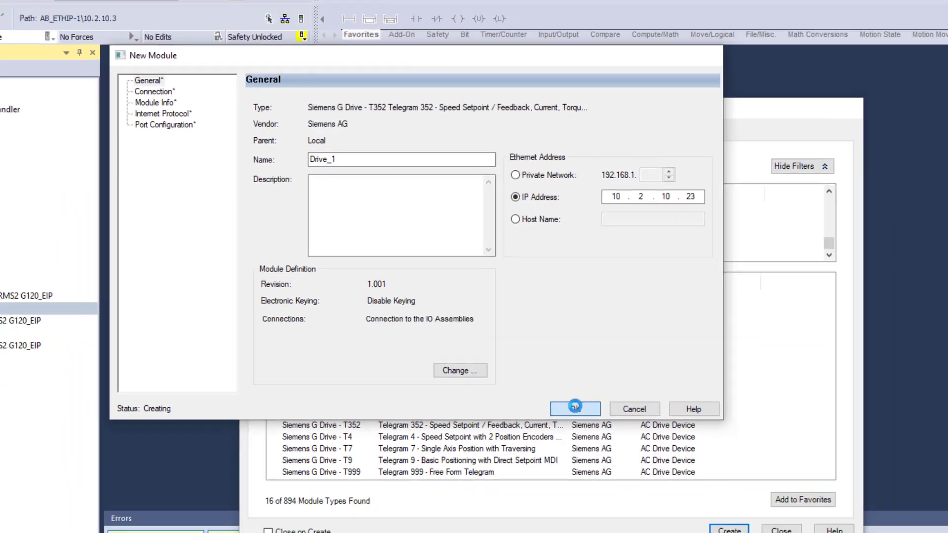
pyautogui.click(661, 491)
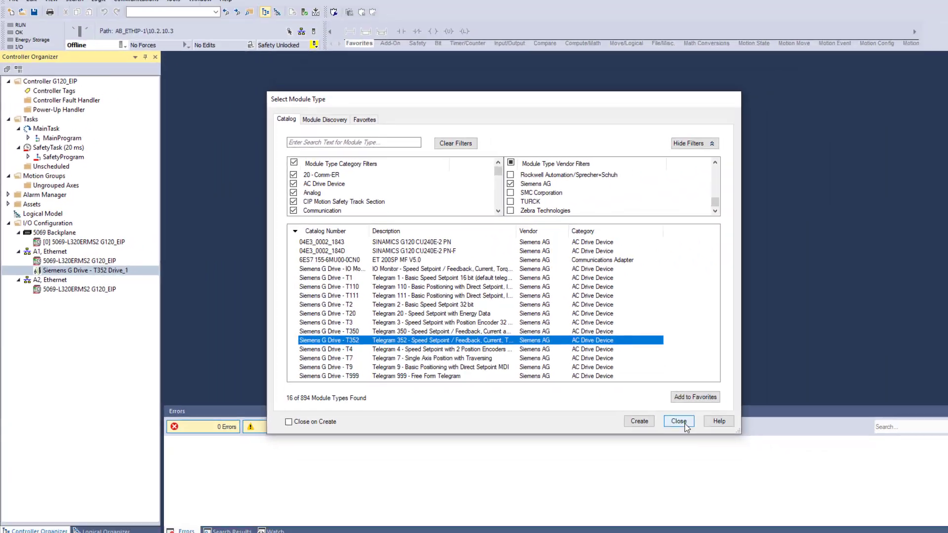
# Step: Close the module type catalog and begin an Add-On Instruction import under Assets
pyautogui.click(644, 418)
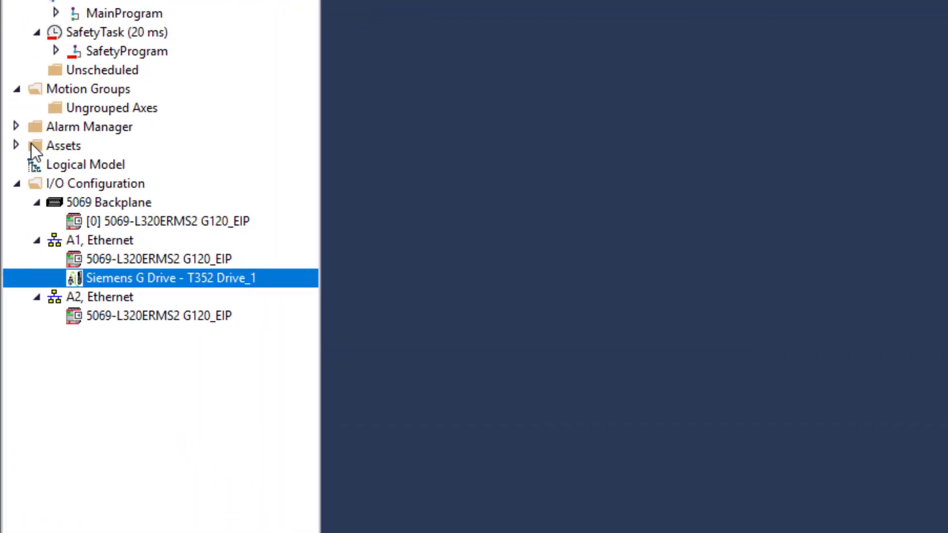
pyautogui.click(16, 145)
pyautogui.click(108, 159)
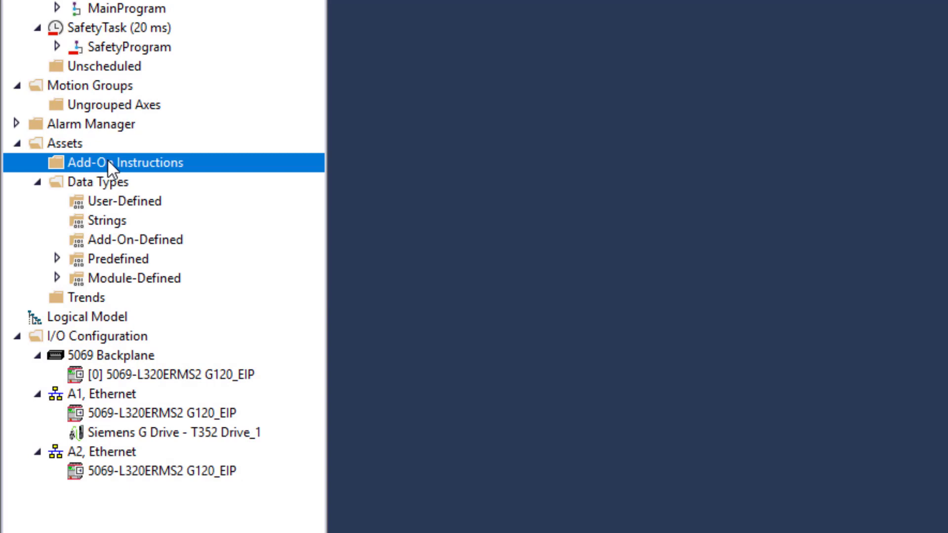
pyautogui.rightClick(108, 160)
pyautogui.click(170, 193)
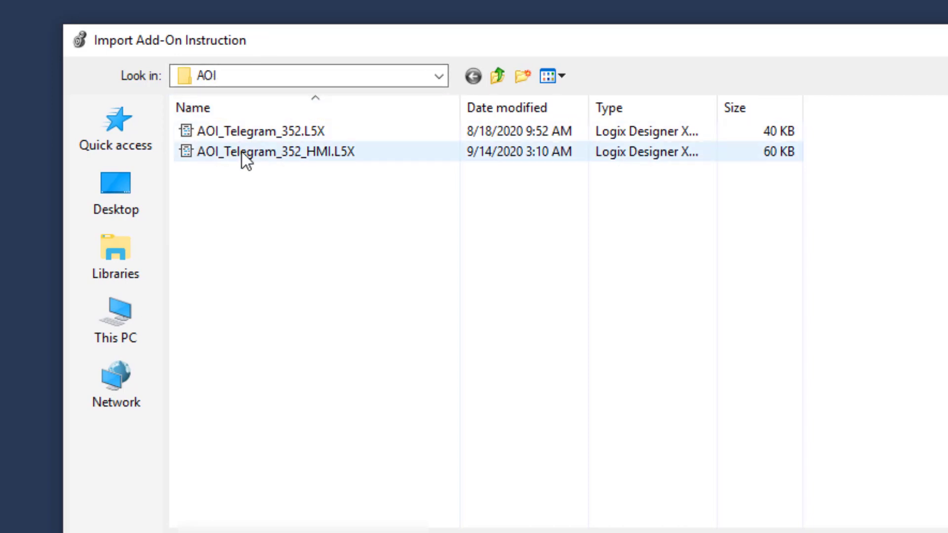
# Step: Import AOI_Telegram_352_HMI.L5X from the AOI folder and expand MainProgram
pyautogui.click(438, 77)
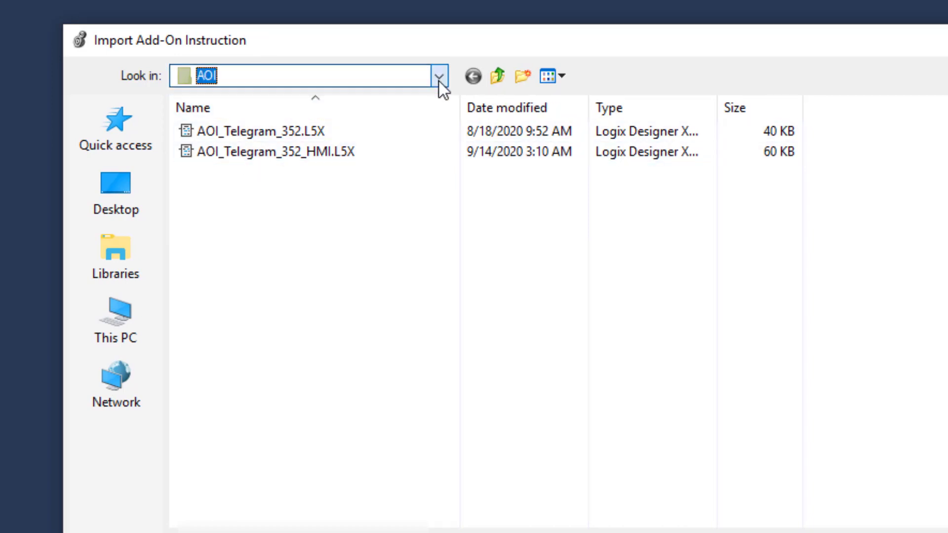
pyautogui.click(439, 78)
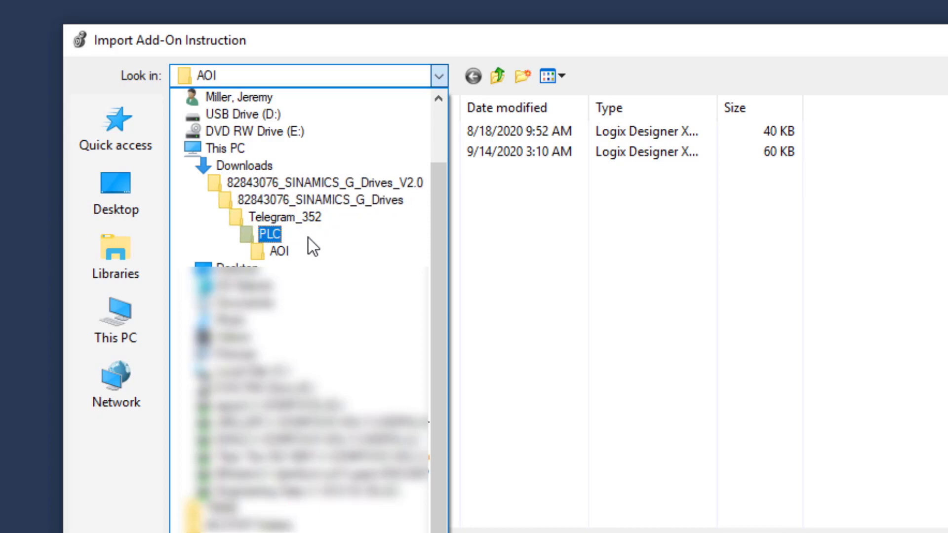
pyautogui.click(313, 253)
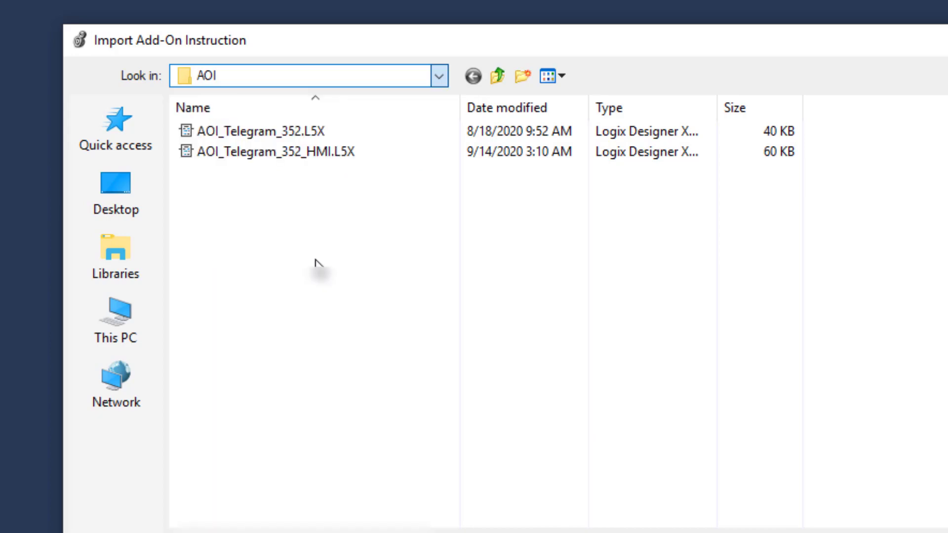
pyautogui.click(311, 159)
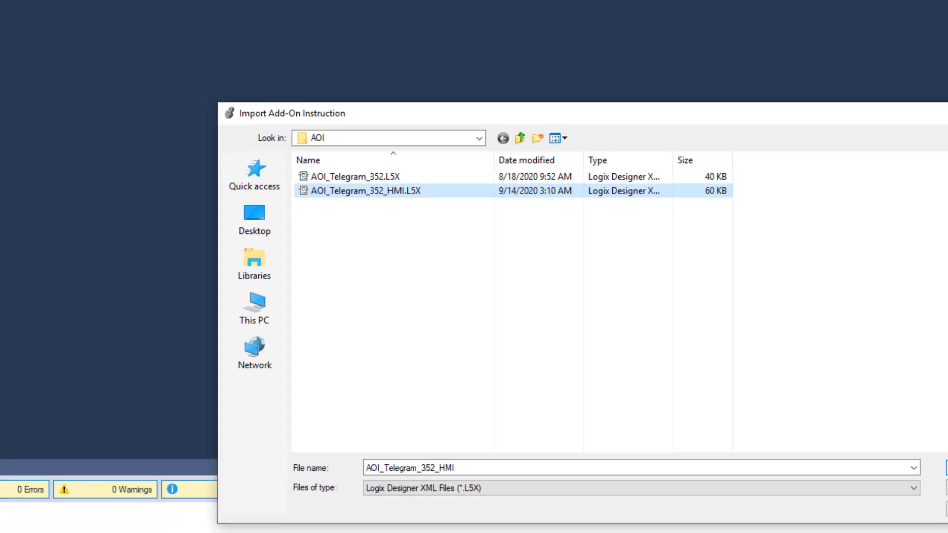
pyautogui.press('Return')
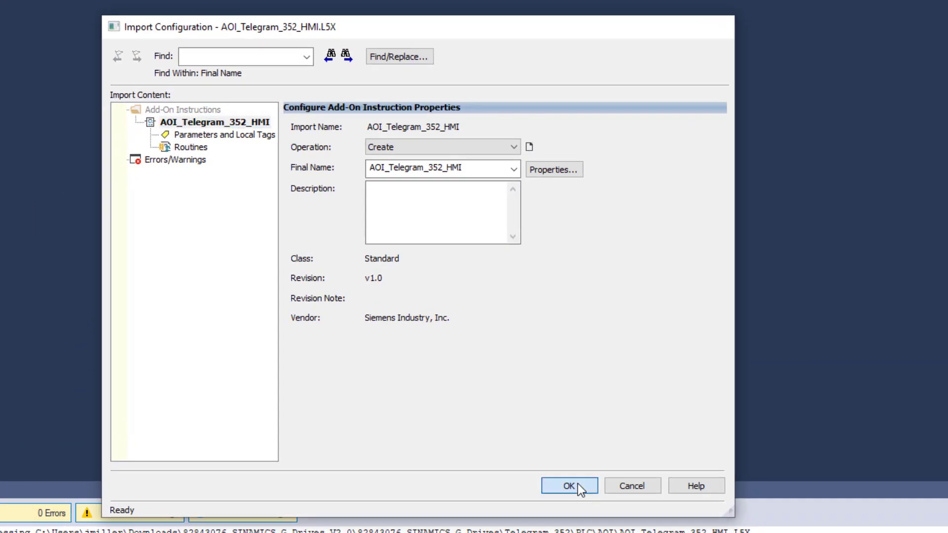
pyautogui.click(569, 486)
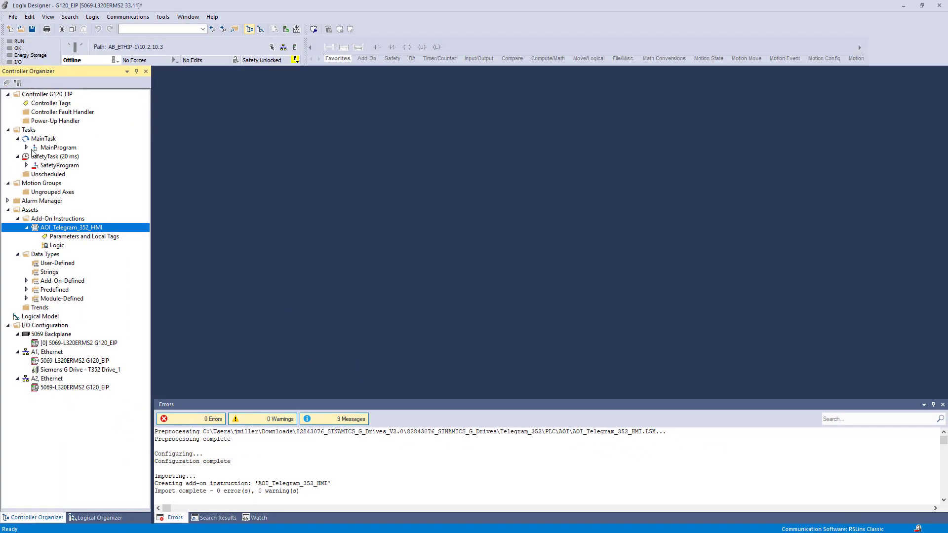
pyautogui.click(26, 147)
# Step: Add an AOI_Telegram_352_HMI instruction to rung 0 of MainRoutine with a new instance tag Line_1_C1
pyautogui.doubleClick(62, 166)
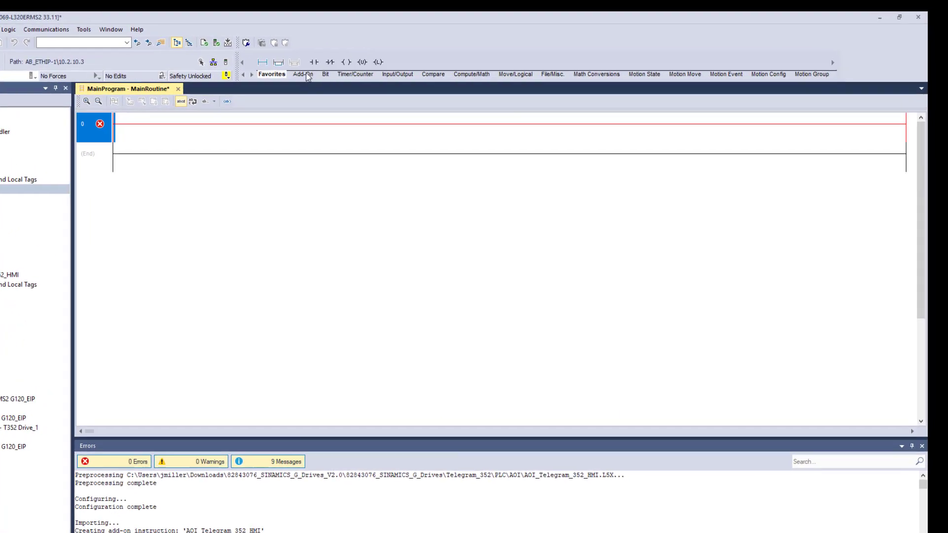
pyautogui.click(291, 79)
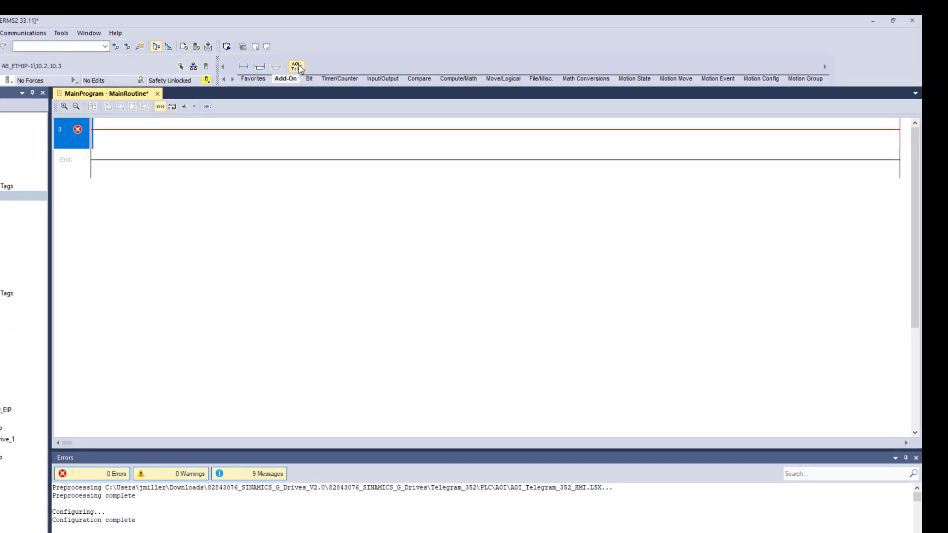
pyautogui.click(296, 66)
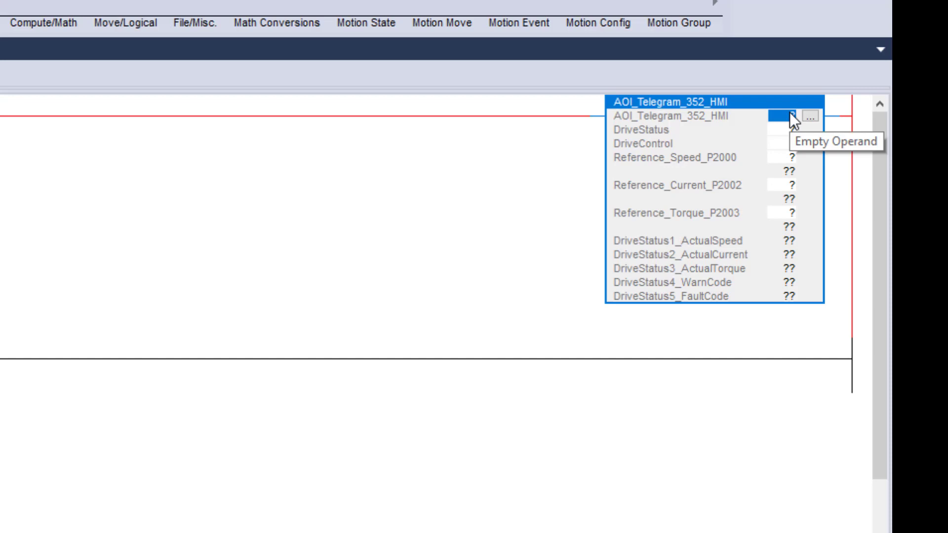
pyautogui.write('Line_1 C1')
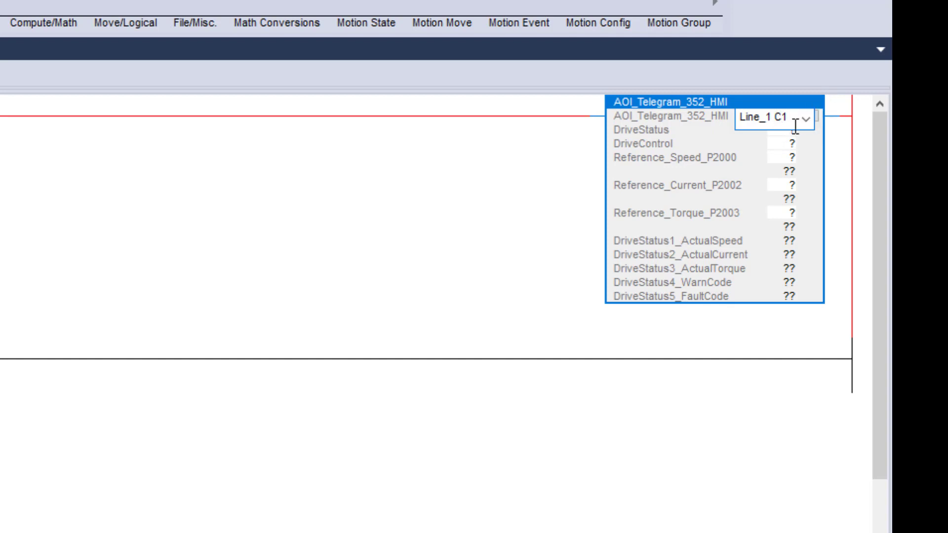
pyautogui.write(')')
pyautogui.press('BackSpace')
pyautogui.write('_')
pyautogui.click(321, 222)
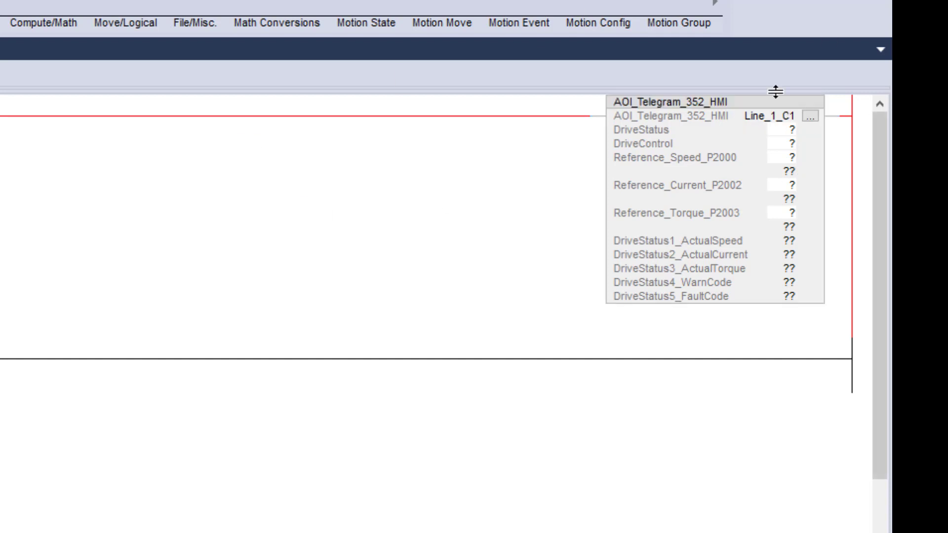
pyautogui.rightClick(760, 117)
pyautogui.click(769, 126)
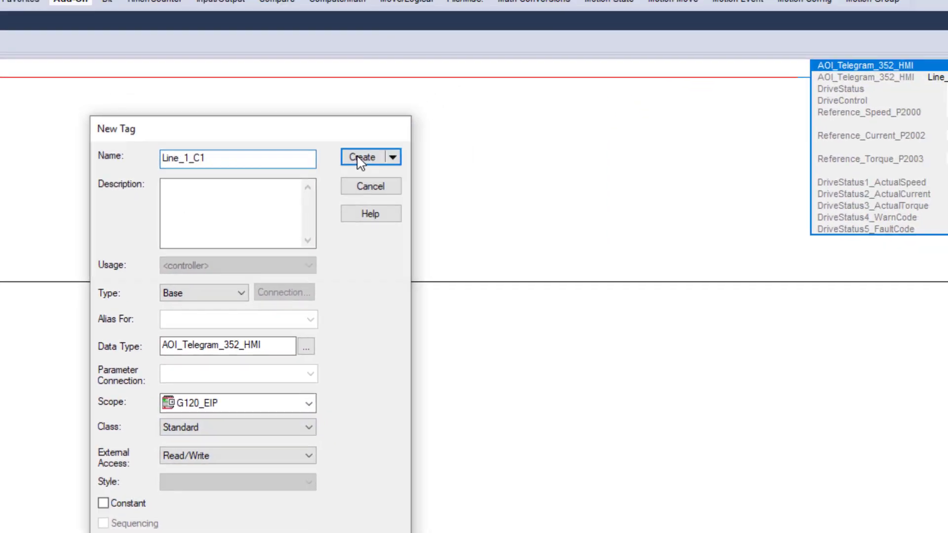
pyautogui.click(188, 170)
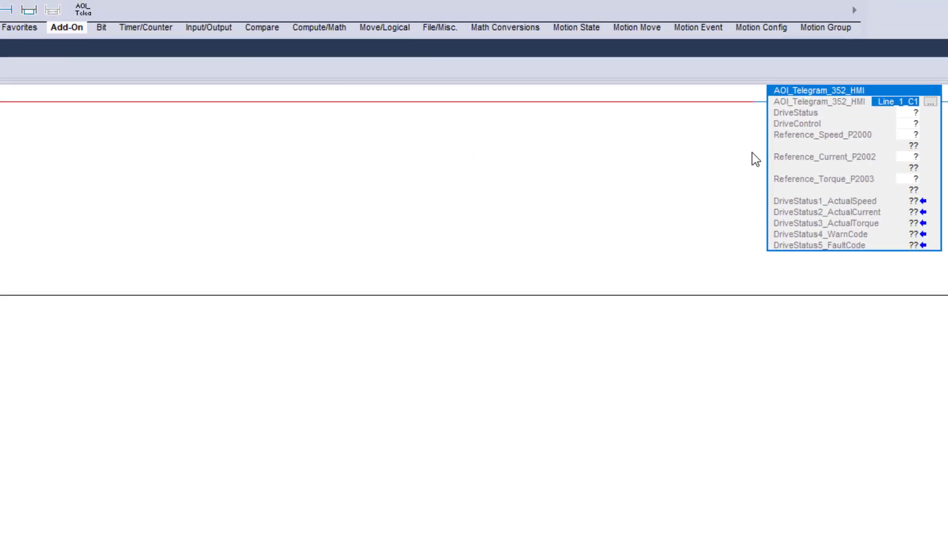
# Step: Assign Drive_1:I.Data to the block's DriveStatus parameter
pyautogui.click(907, 113)
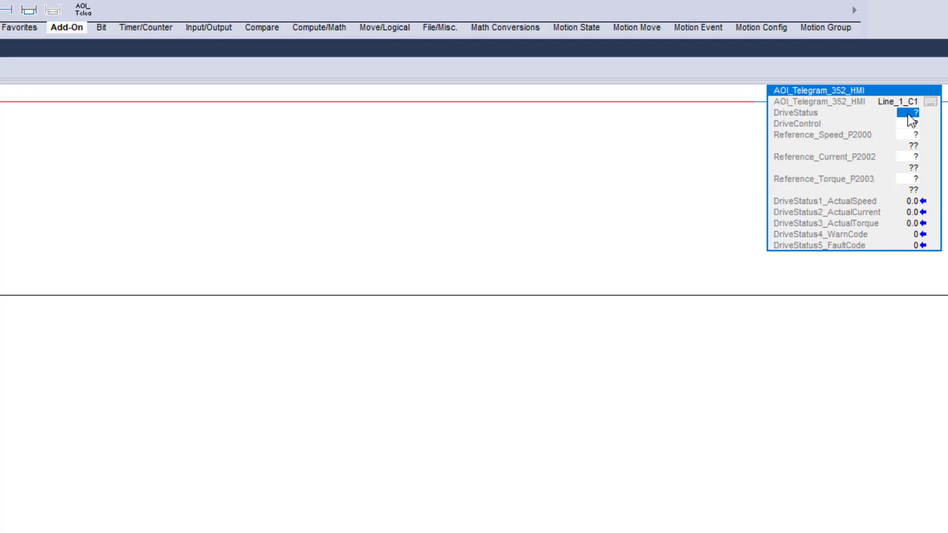
pyautogui.write('drive_1:I')
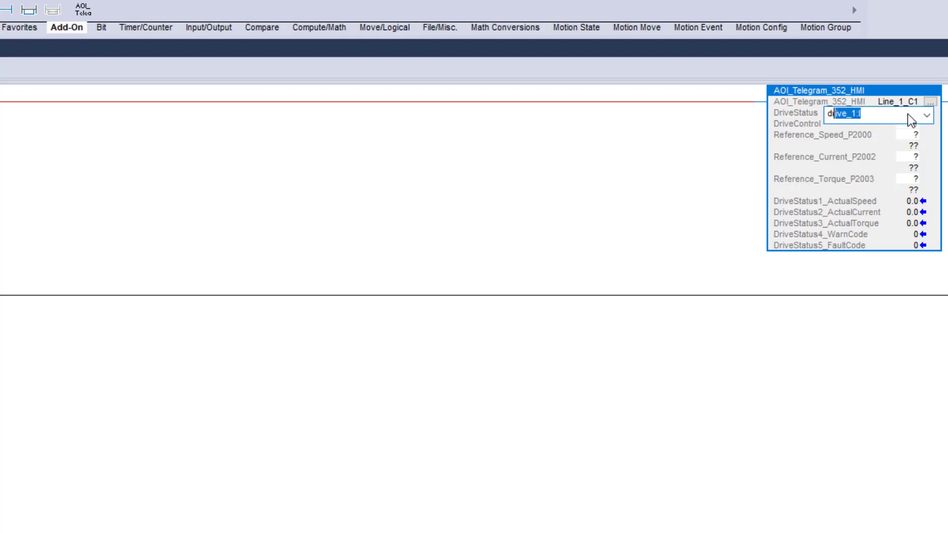
pyautogui.click(926, 115)
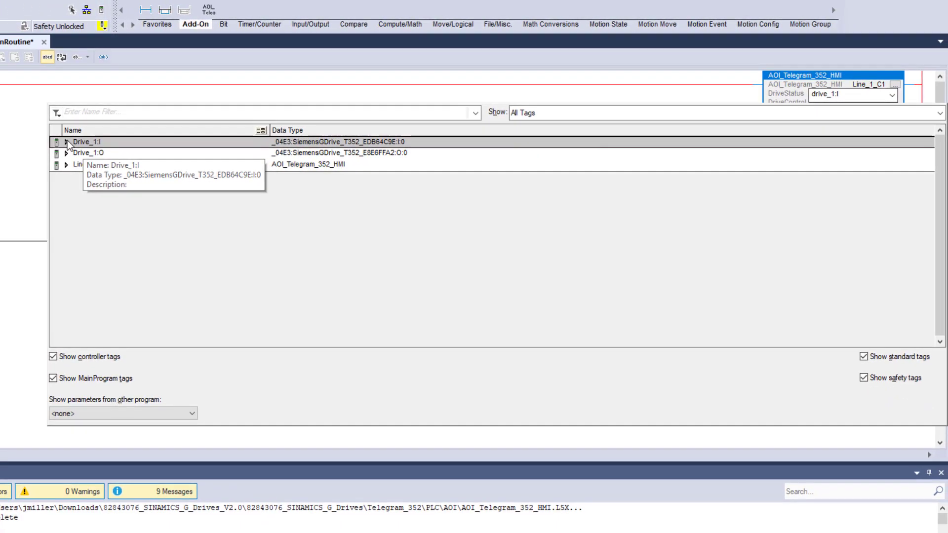
pyautogui.click(67, 140)
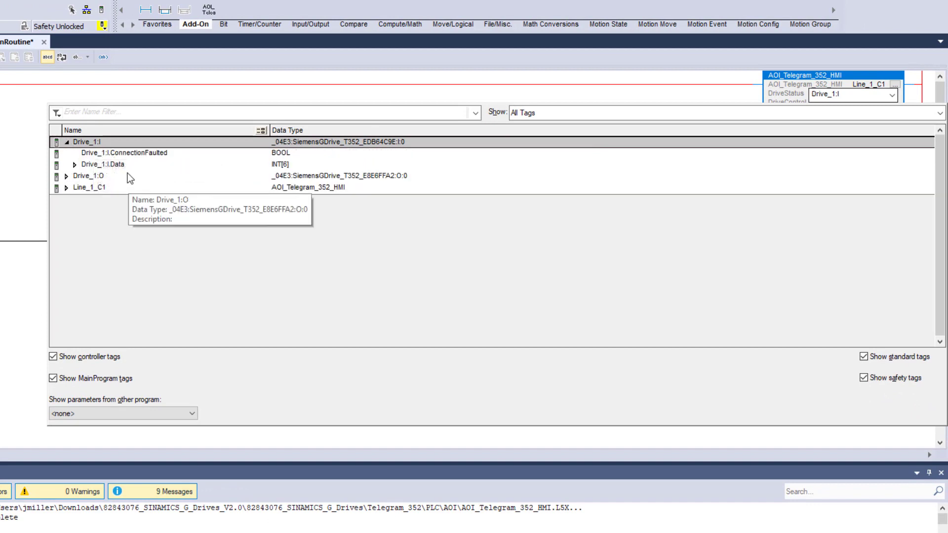
pyautogui.doubleClick(86, 164)
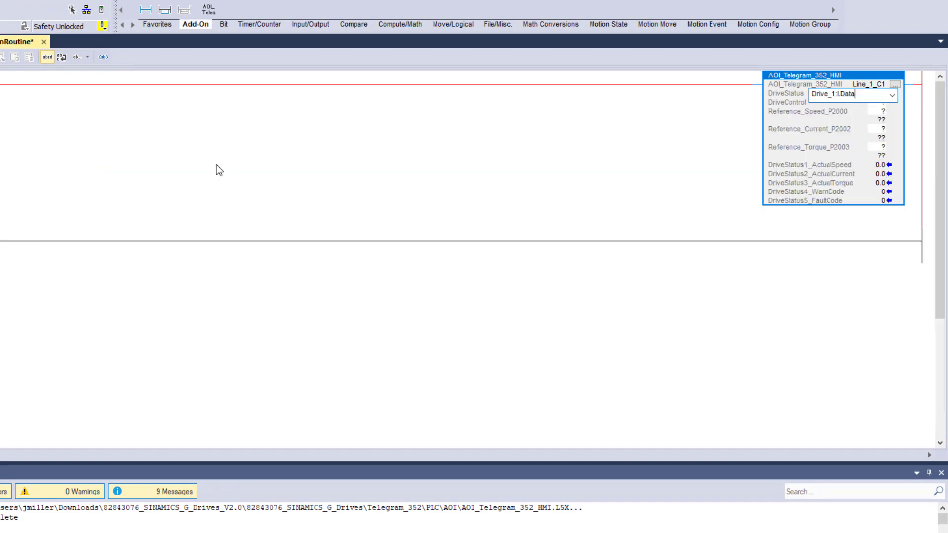
pyautogui.press('Return')
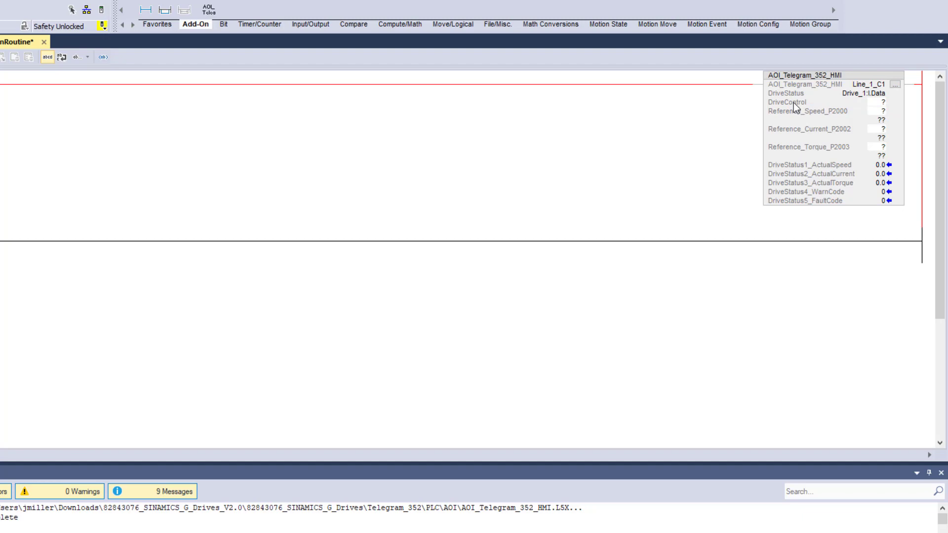
# Step: Assign Drive_1:O.Data to the block's DriveControl parameter
pyautogui.click(883, 102)
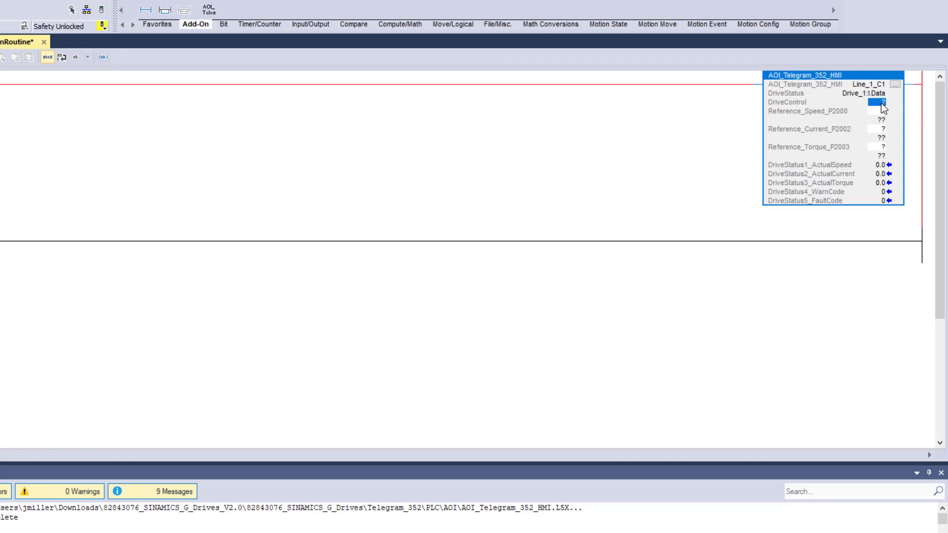
pyautogui.write('drive_1:I')
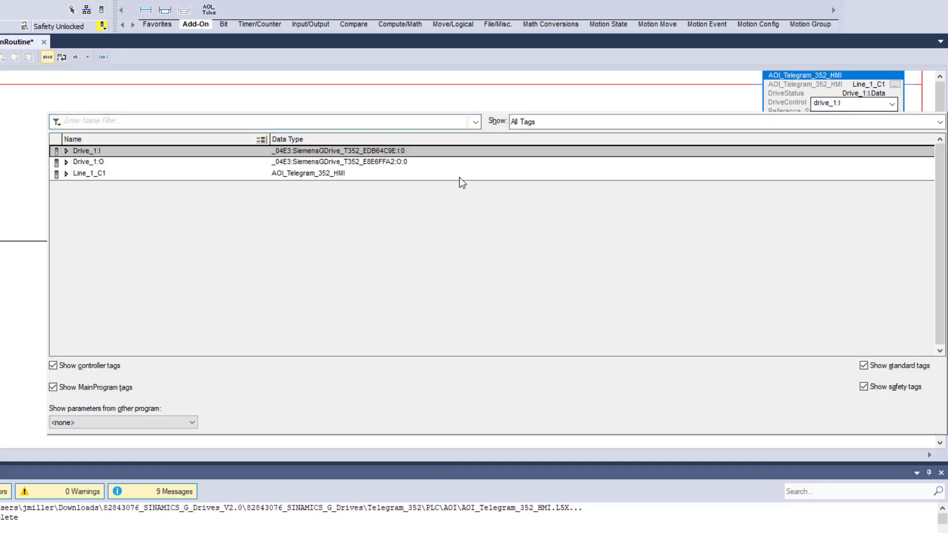
pyautogui.click(74, 164)
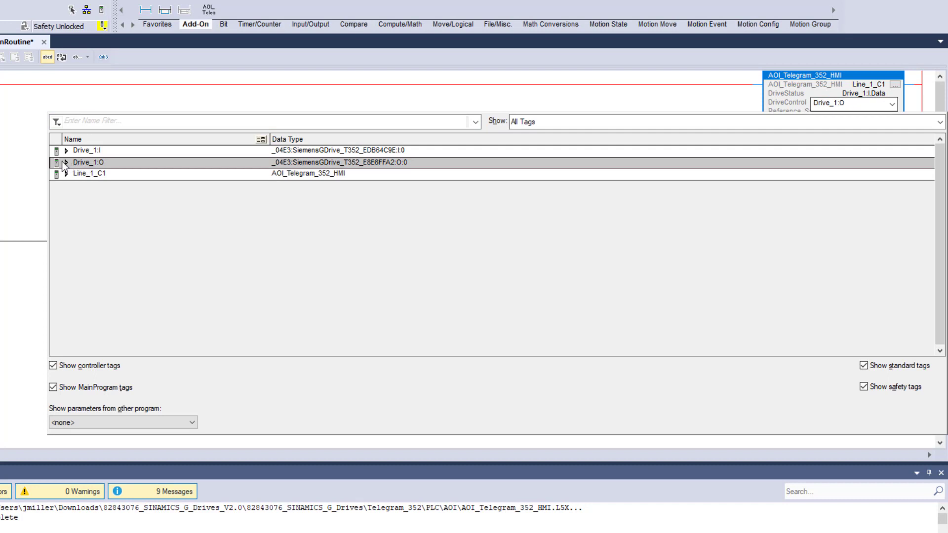
pyautogui.click(66, 163)
pyautogui.click(121, 174)
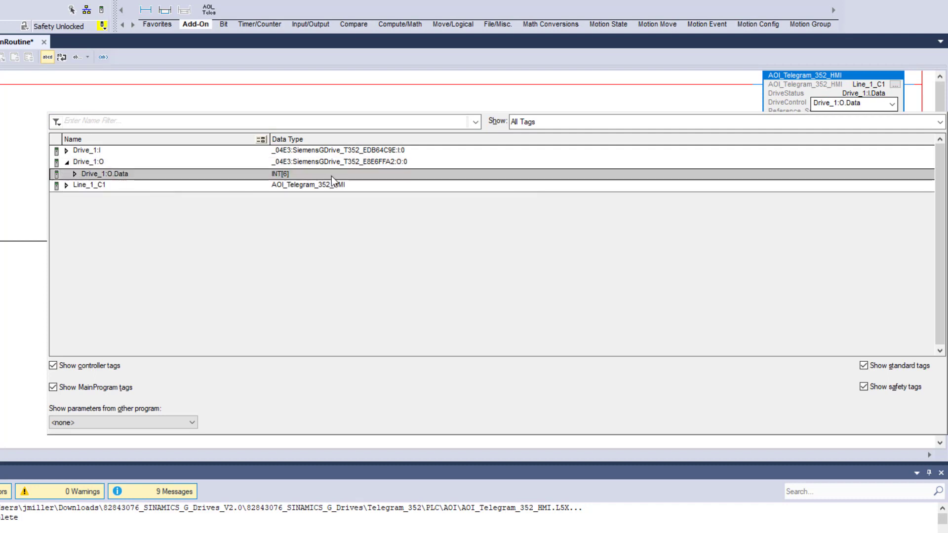
pyautogui.doubleClick(121, 175)
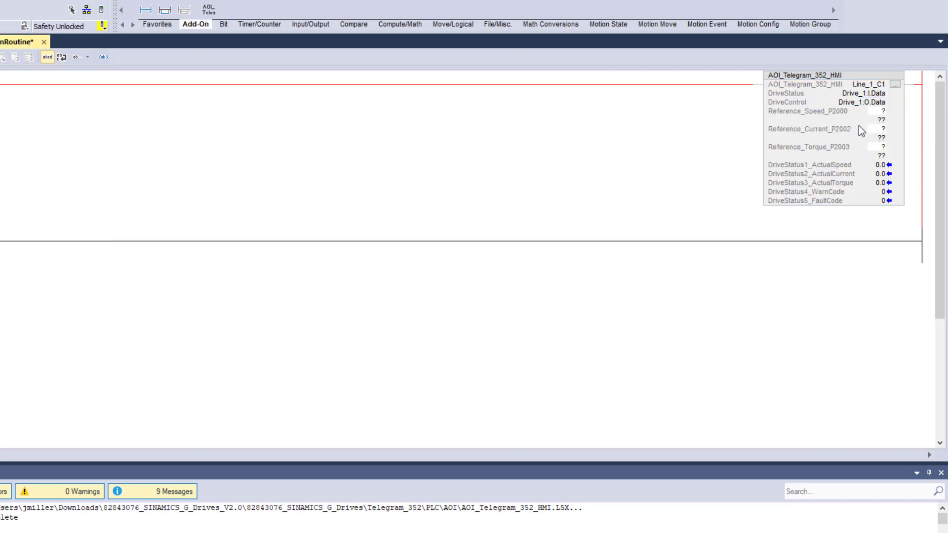
# Step: Give Line_1_C1 speed reference 3450, current reference 0.30 and torque reference 2.30
pyautogui.click(890, 111)
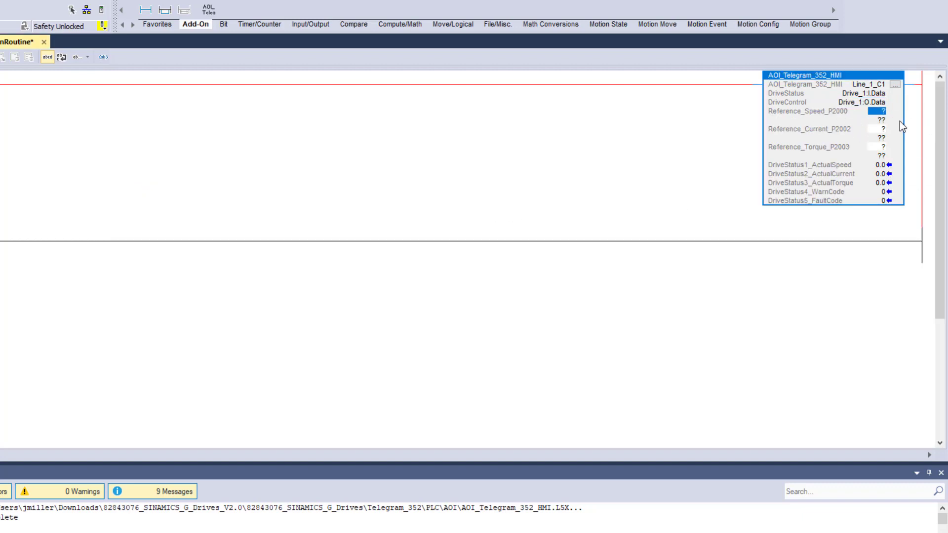
pyautogui.write('345')
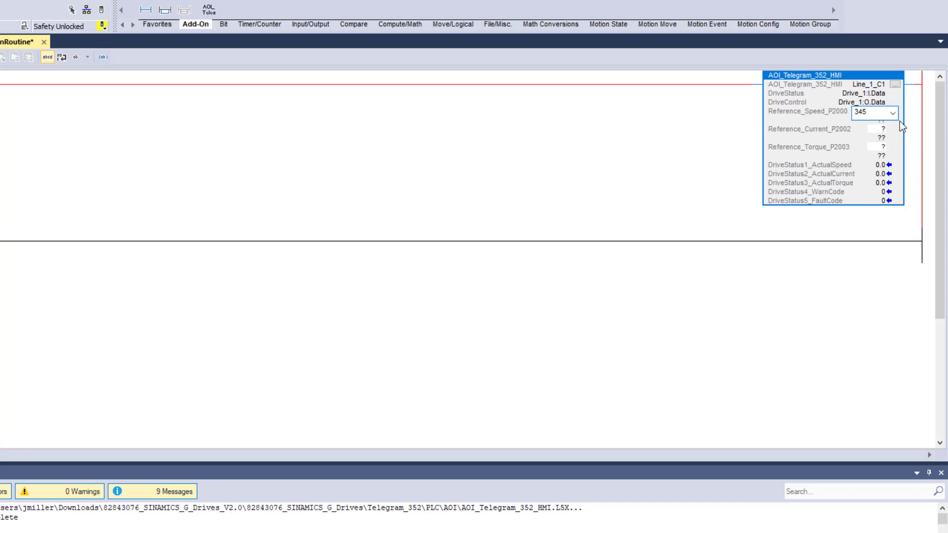
pyautogui.write('0')
pyautogui.press('Return')
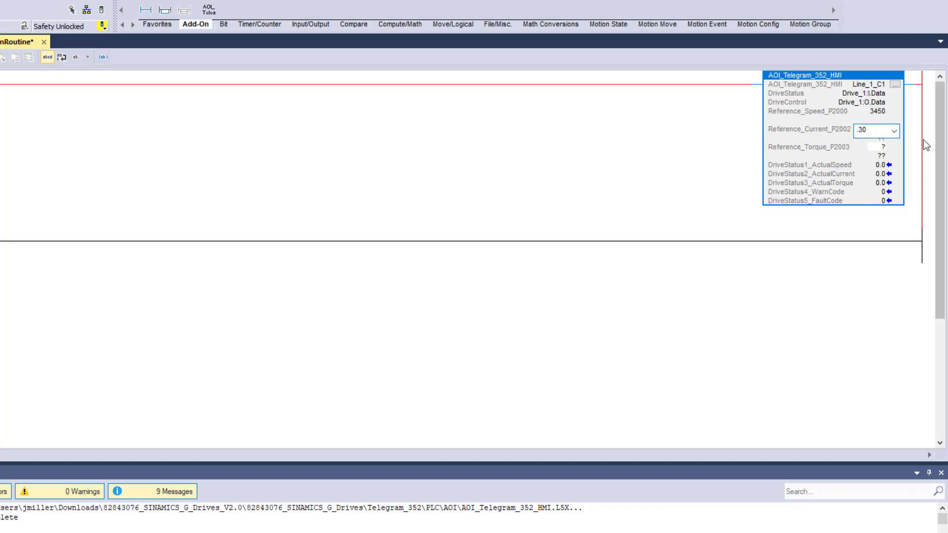
pyautogui.click(882, 147)
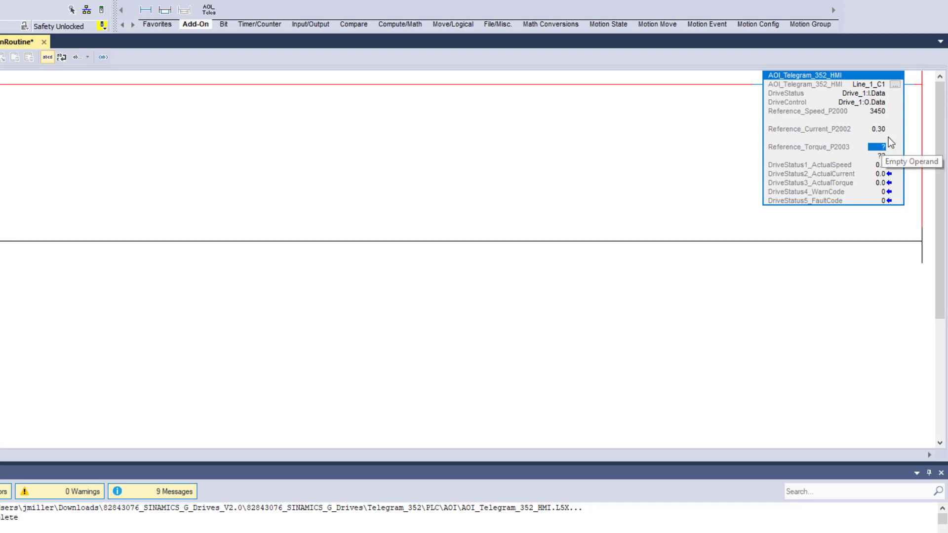
pyautogui.write('2')
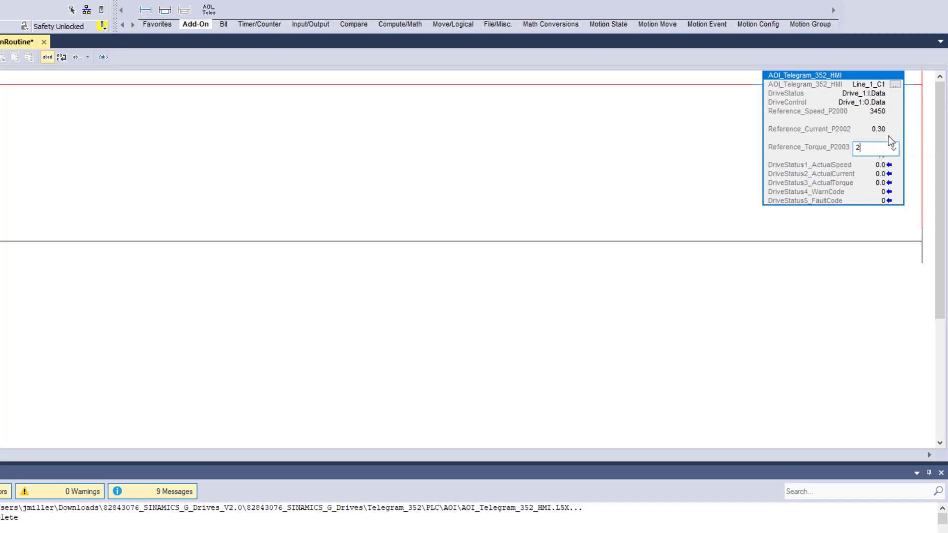
pyautogui.write('.30')
pyautogui.press('Return')
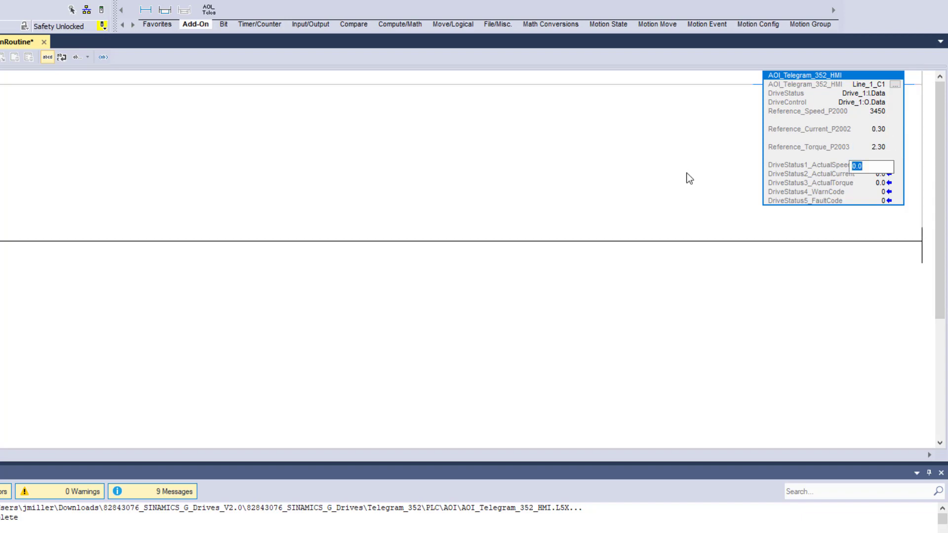
pyautogui.click(672, 180)
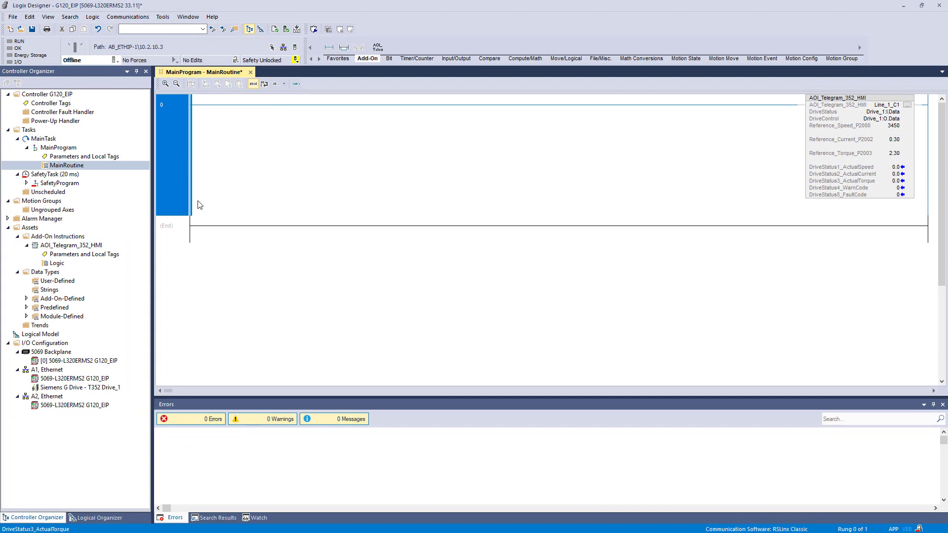
# Step: Add rung 1 with a contact and coil, naming the contact CLR_Fault as a new BOOL tag
pyautogui.click(330, 48)
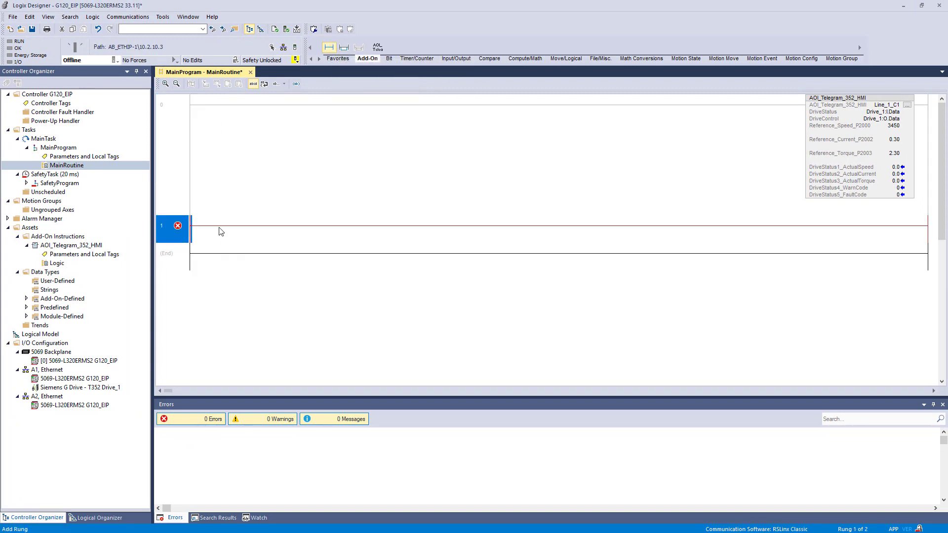
pyautogui.click(339, 58)
pyautogui.click(375, 47)
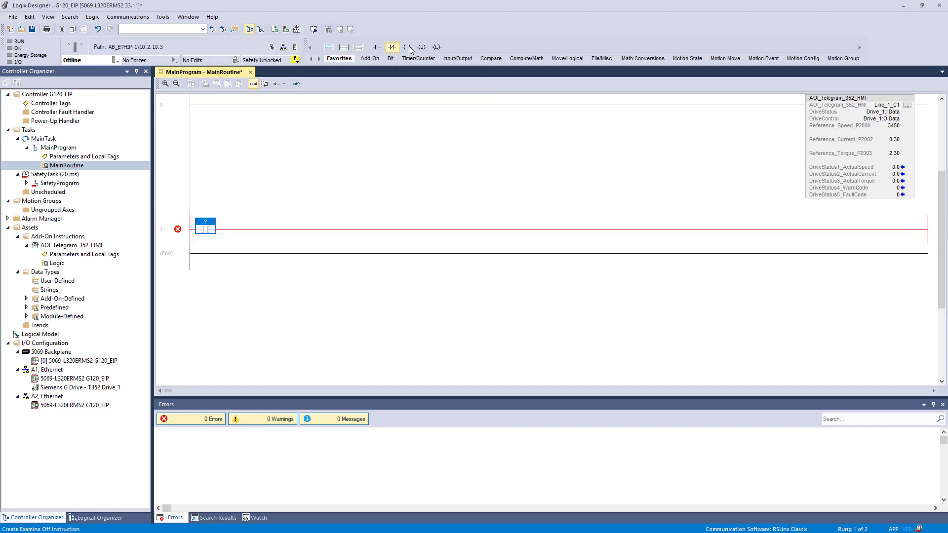
pyautogui.click(407, 47)
pyautogui.click(209, 224)
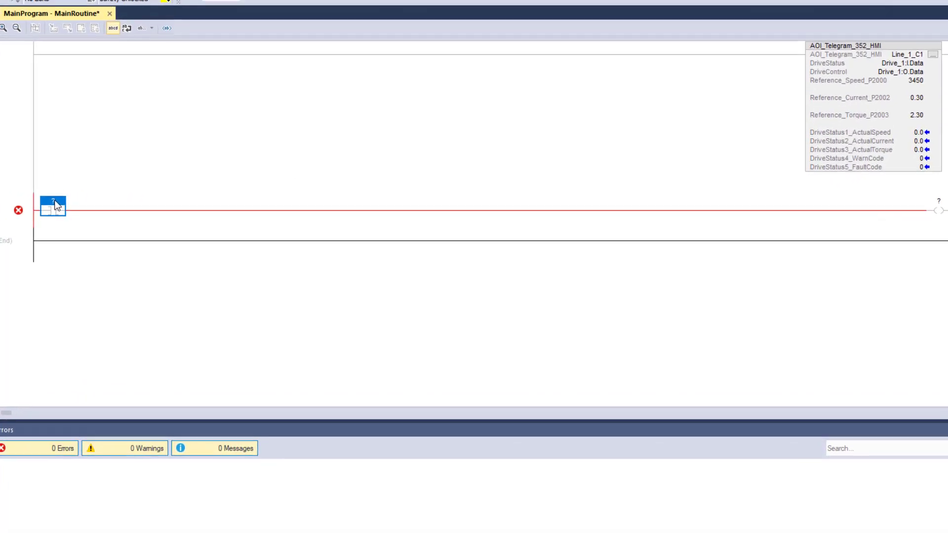
pyautogui.write('C')
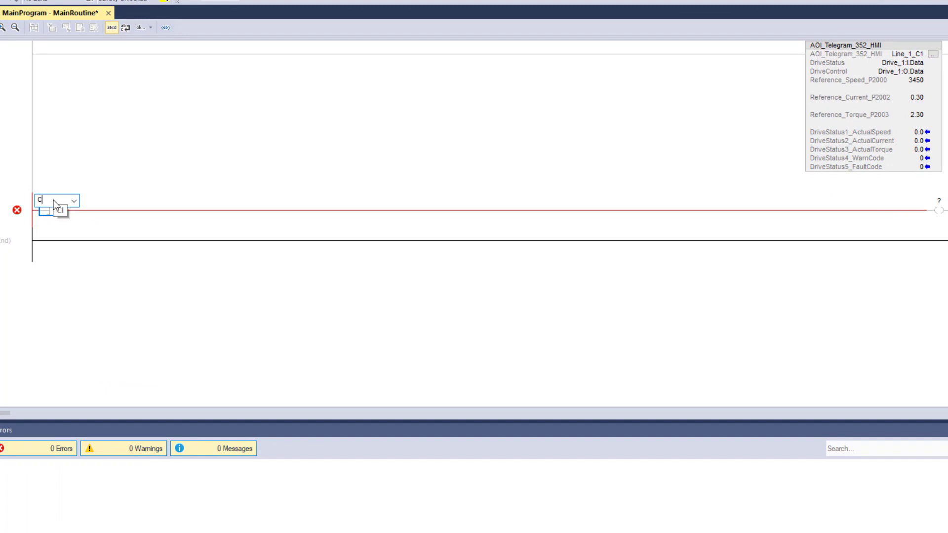
pyautogui.write('LR_Fault')
pyautogui.rightClick(55, 202)
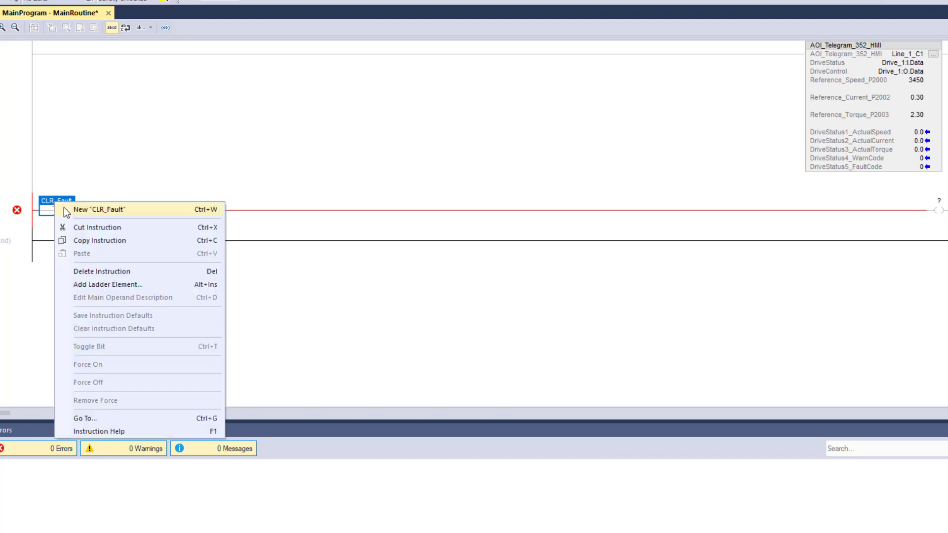
pyautogui.click(63, 207)
pyautogui.click(467, 113)
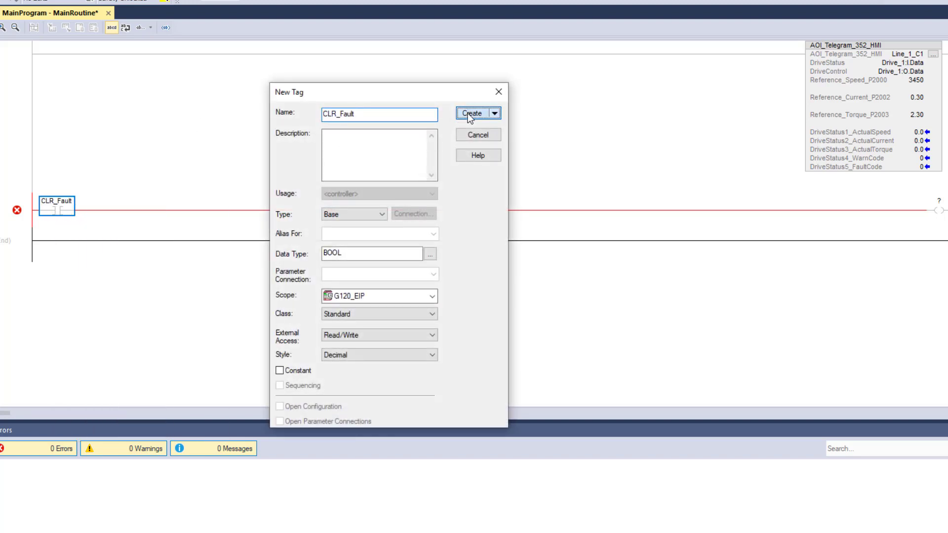
# Step: Assign the rung 1 coil to Line_1_C1.DriveControl0_FaultAcknowledge and add an empty rung 2
pyautogui.click(910, 207)
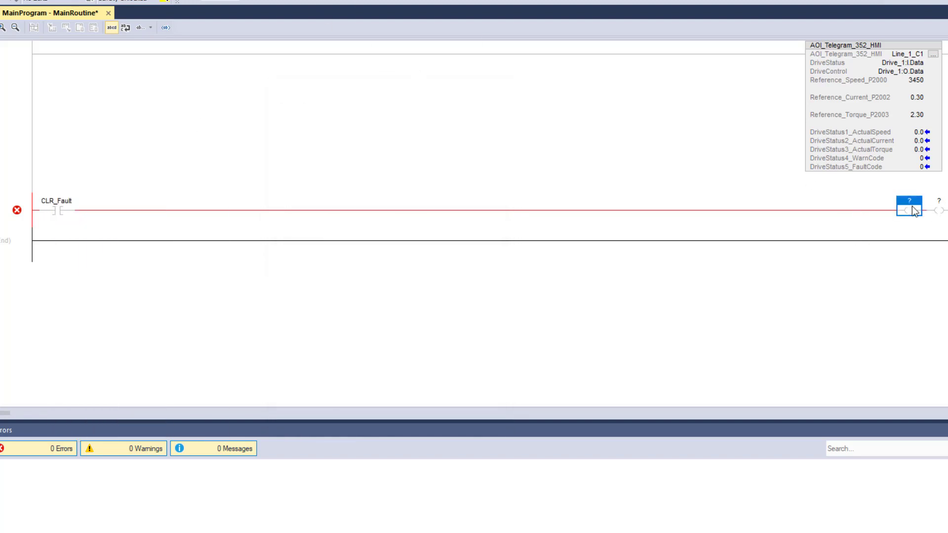
pyautogui.press('Delete')
pyautogui.doubleClick(938, 202)
pyautogui.write('line_1_C1')
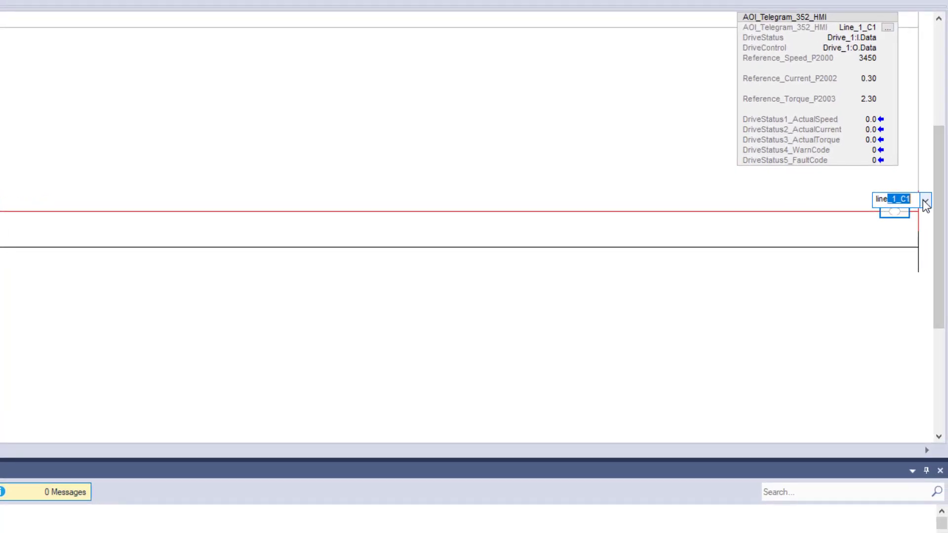
pyautogui.click(925, 201)
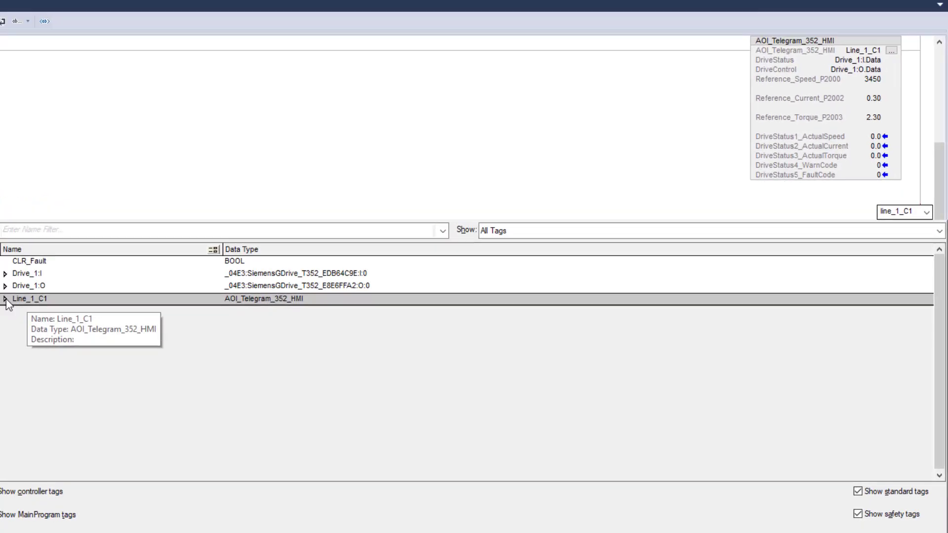
pyautogui.click(5, 298)
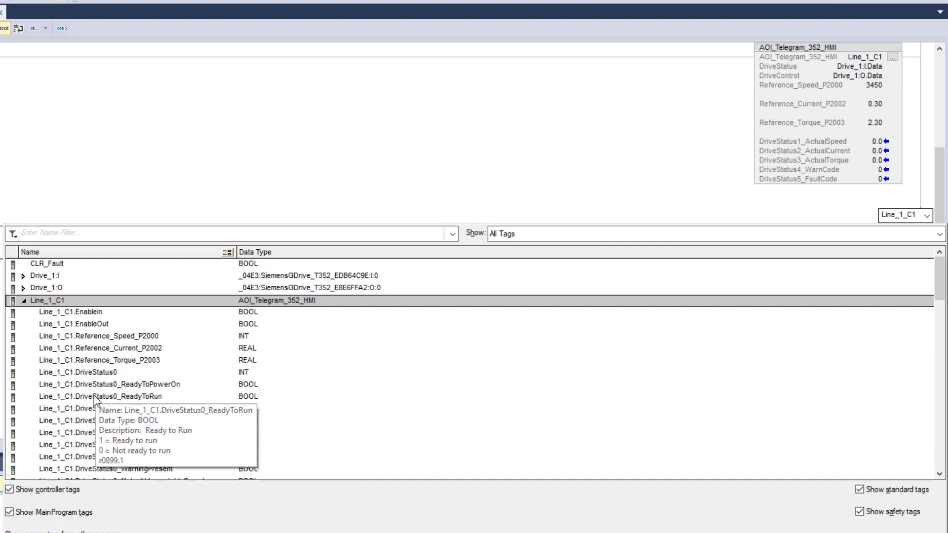
pyautogui.scroll(-8, 96, 395)
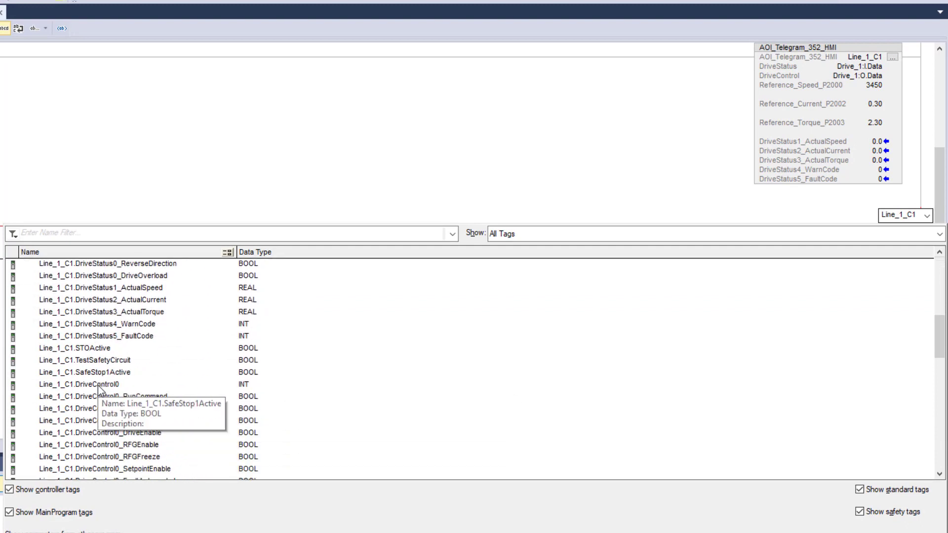
pyautogui.scroll(-4, 100, 387)
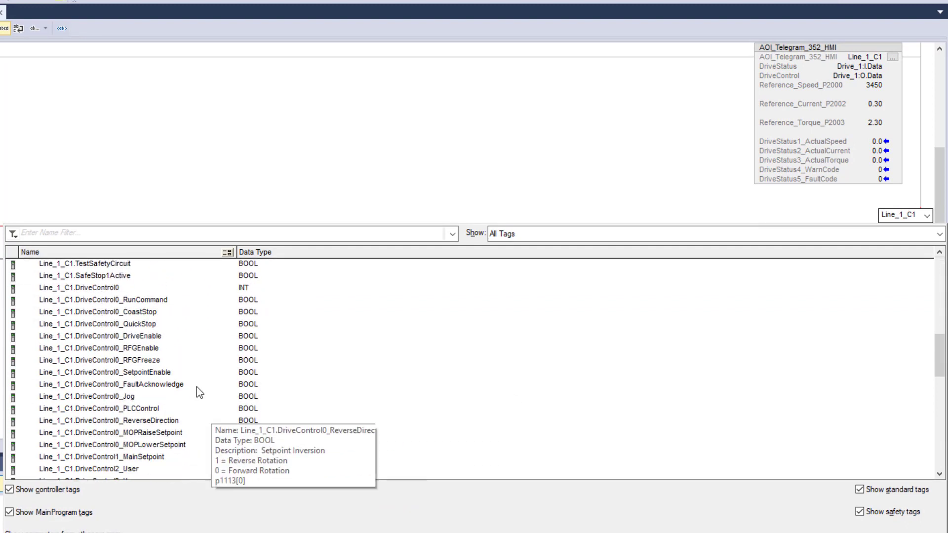
pyautogui.click(164, 385)
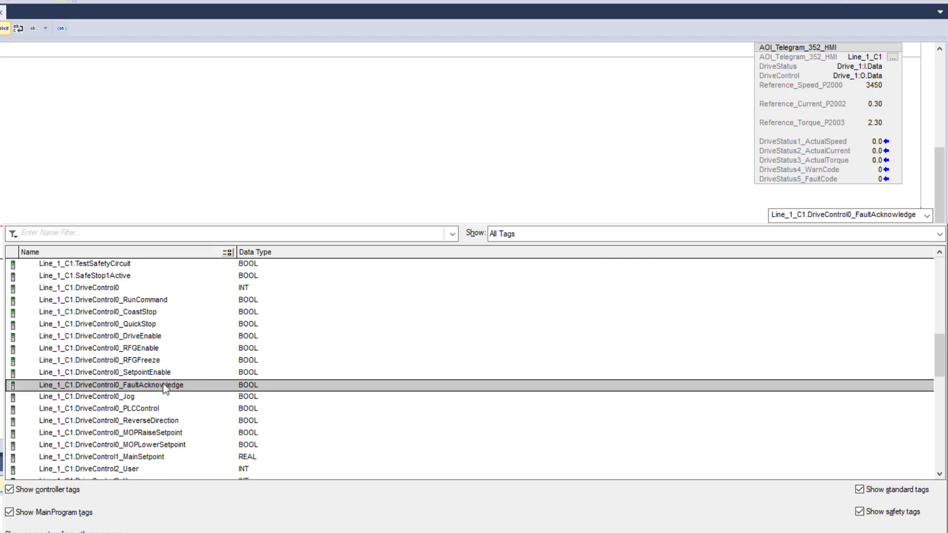
pyautogui.press('Return')
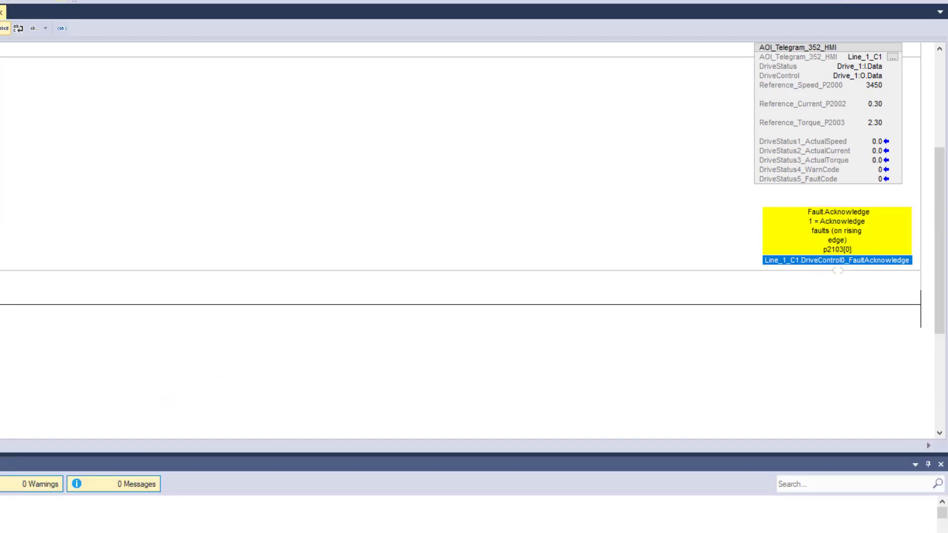
pyautogui.hotkey('ctrl', 'r')
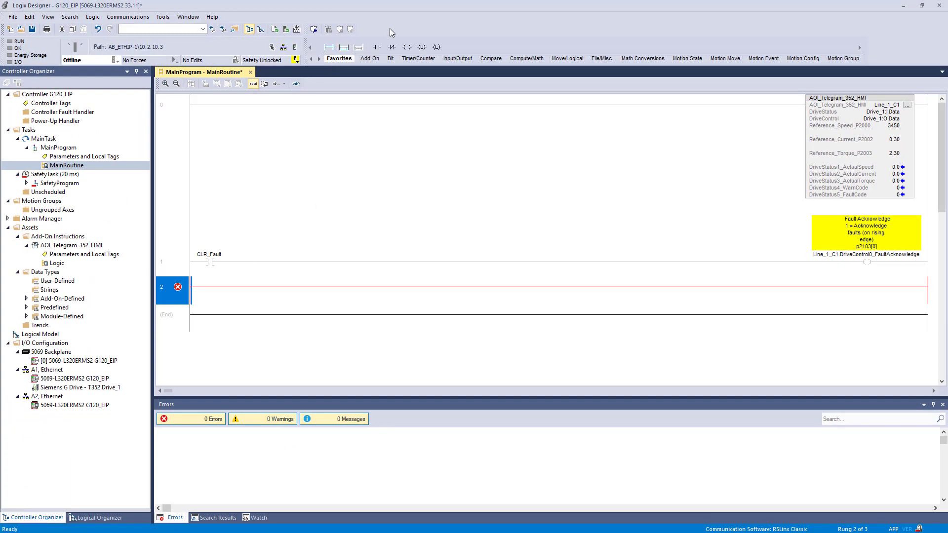
# Step: Put a contact and a Line_1_C1.DriveControl0_DriveEnable output coil on rung 2
pyautogui.click(377, 47)
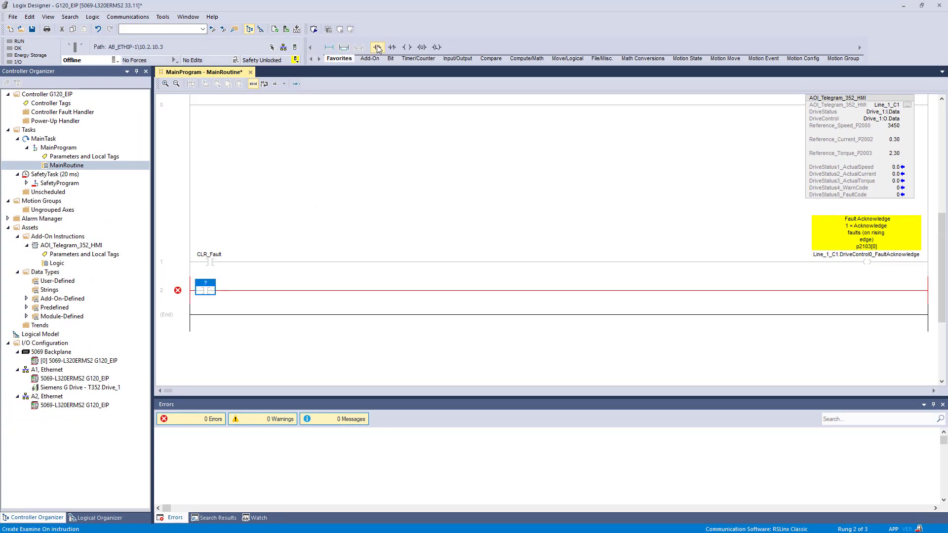
pyautogui.click(408, 48)
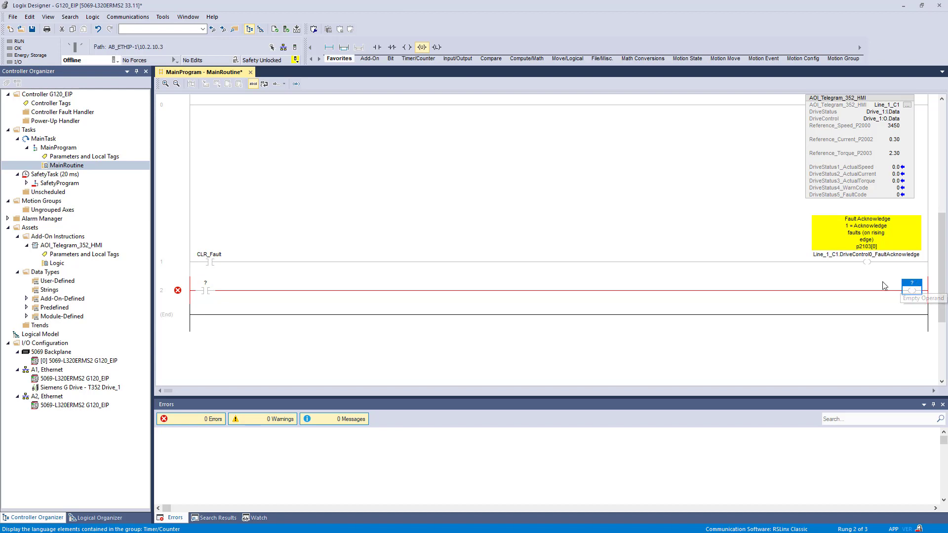
pyautogui.press('Return')
pyautogui.write('line_1_C1')
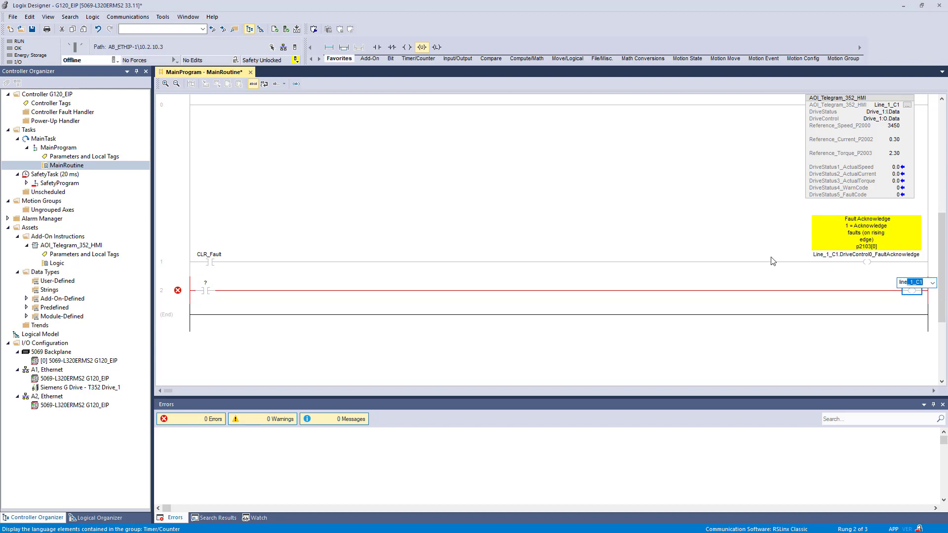
pyautogui.click(932, 282)
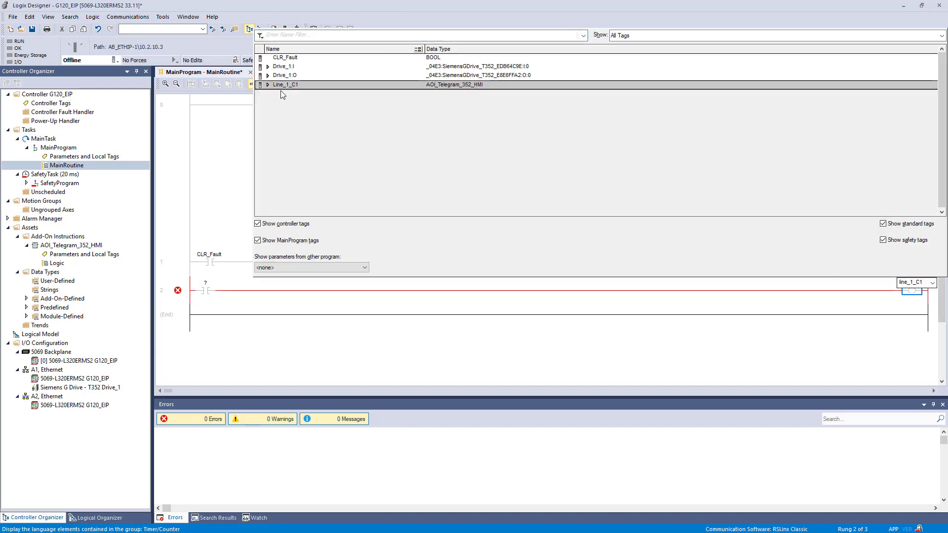
pyautogui.click(269, 85)
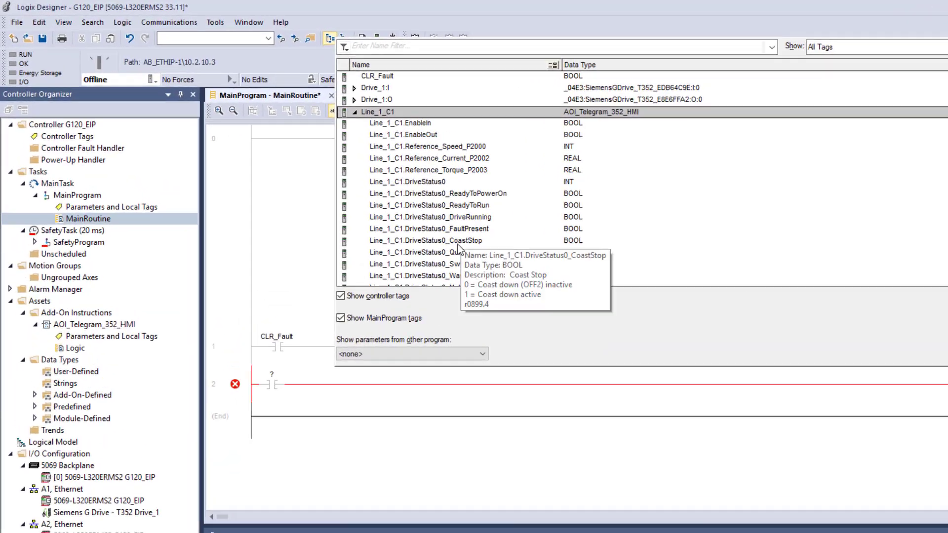
pyautogui.scroll(-1, 317, 189)
pyautogui.scroll(-12, 484, 289)
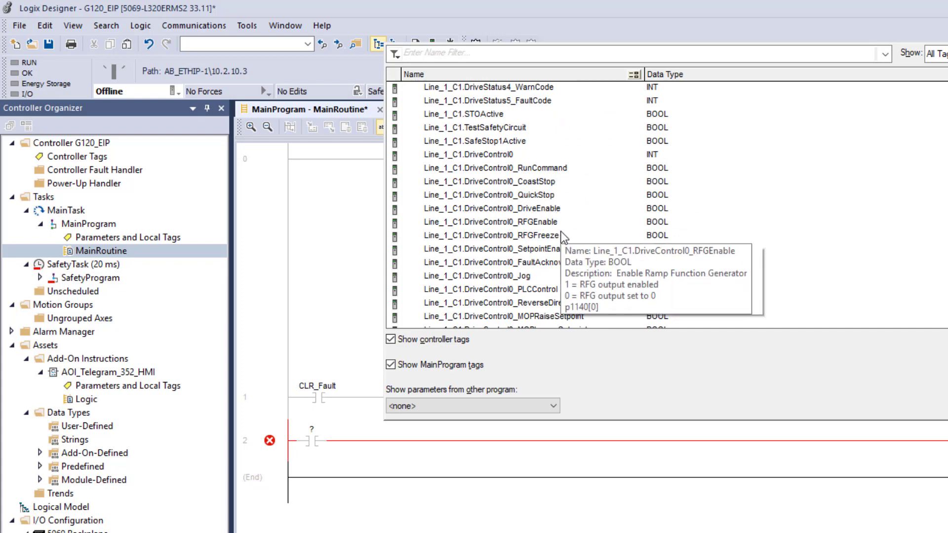
pyautogui.doubleClick(515, 201)
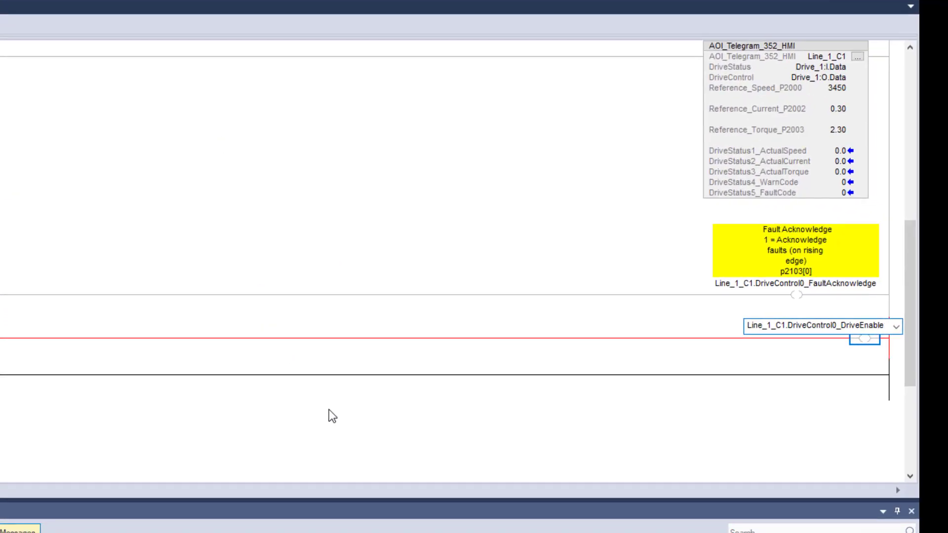
pyautogui.press('Return')
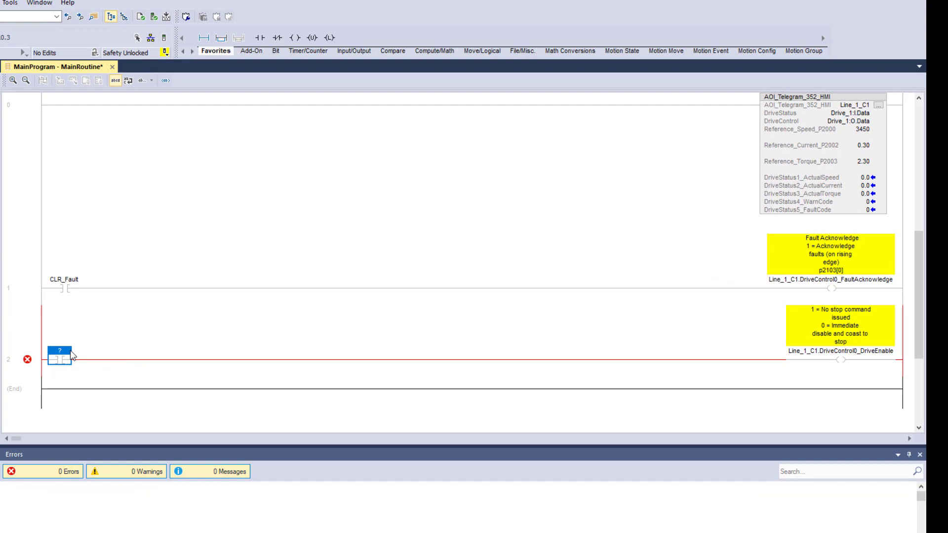
# Step: Name the rung 2 contact CMD_Run and create it as a new BOOL tag
pyautogui.doubleClick(70, 354)
pyautogui.write('CMD_Run')
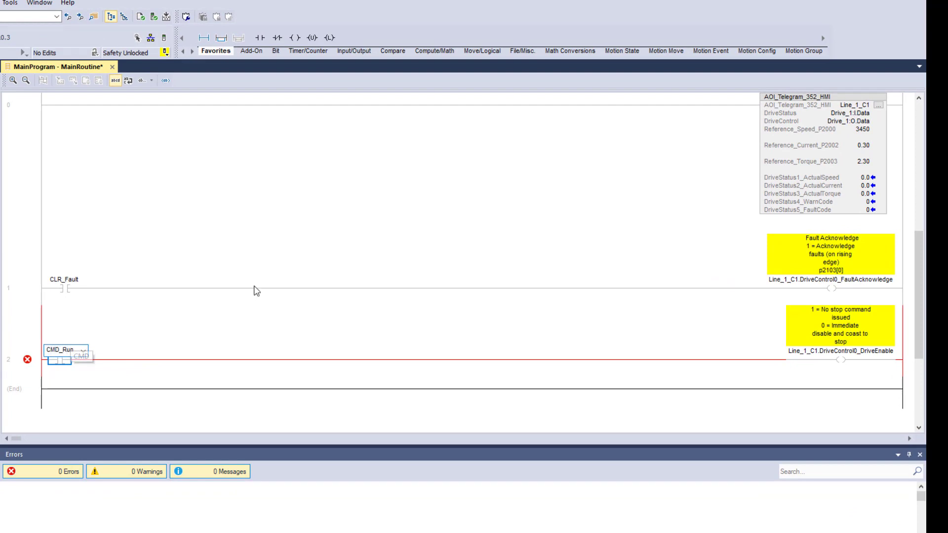
pyautogui.click(255, 290)
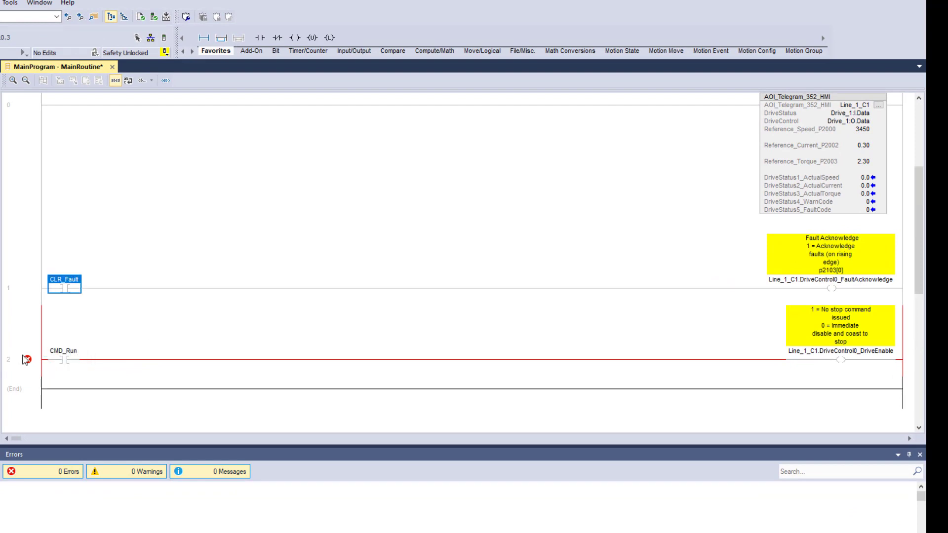
pyautogui.click(74, 355)
pyautogui.rightClick(74, 354)
pyautogui.click(98, 358)
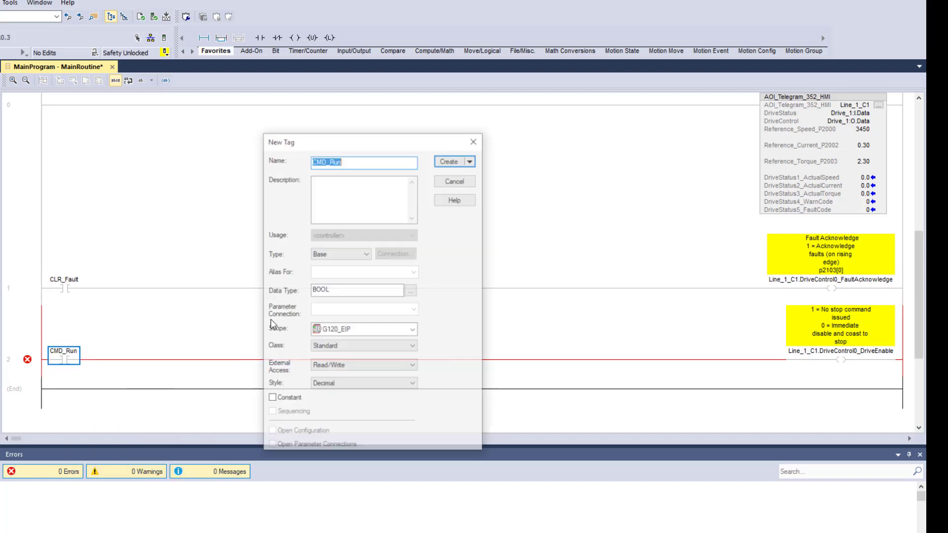
pyautogui.click(450, 160)
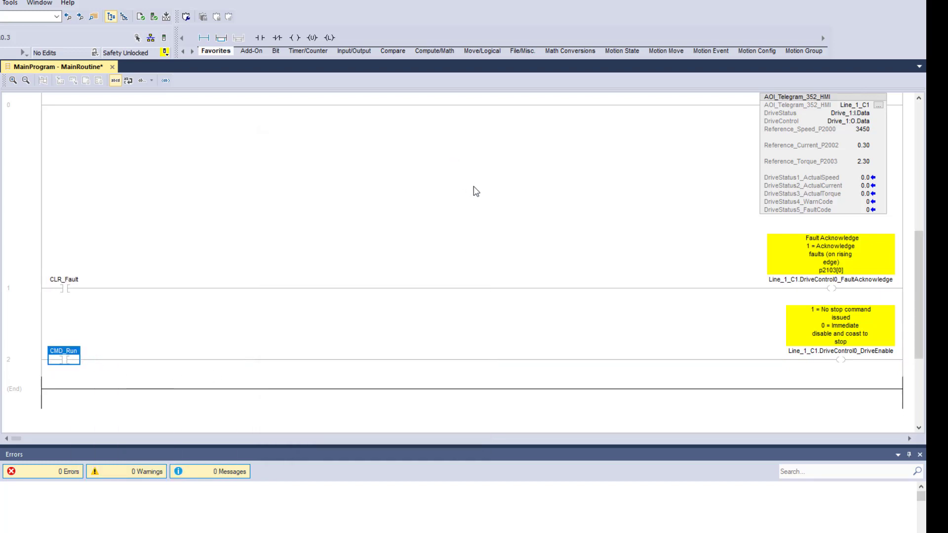
pyautogui.click(38, 383)
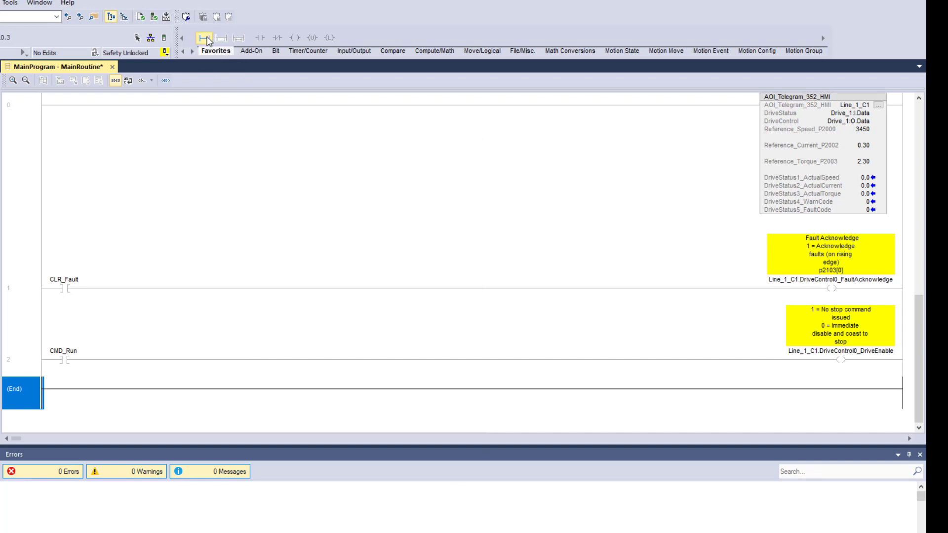
# Step: Add rung 3 and copy the CMD_Run contact onto it
pyautogui.click(205, 38)
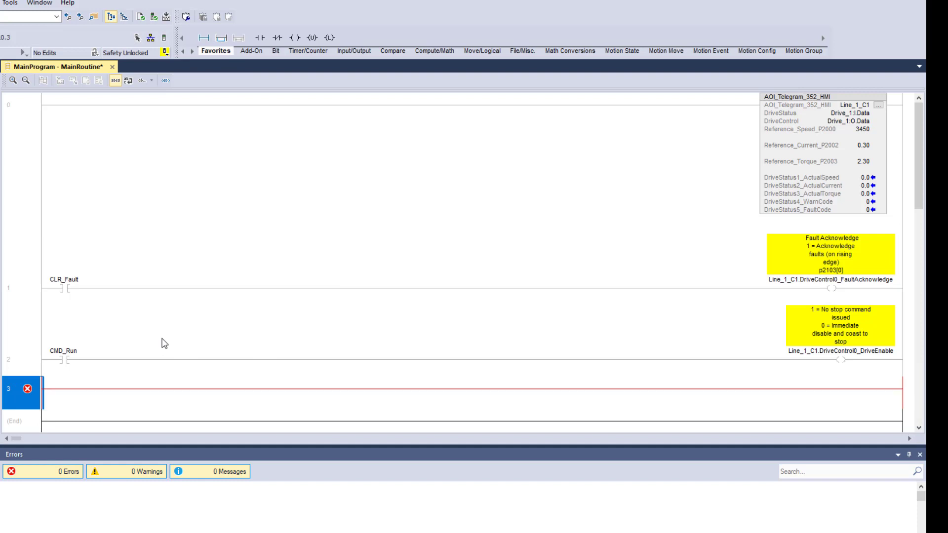
pyautogui.click(62, 361)
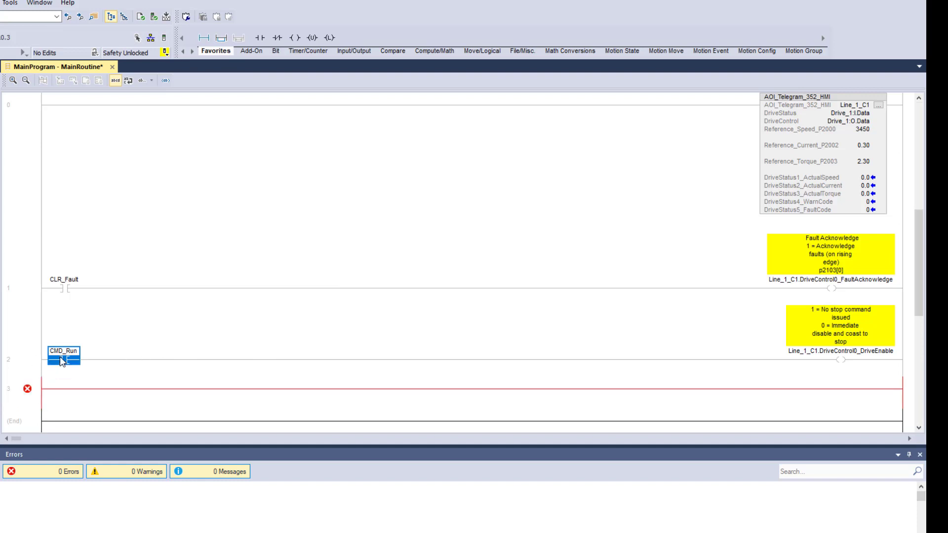
pyautogui.moveTo(63, 362); pyautogui.dragTo(64, 393)
# Step: Rename rung 2's contact tag to Enable
pyautogui.click(102, 335)
pyautogui.doubleClick(77, 354)
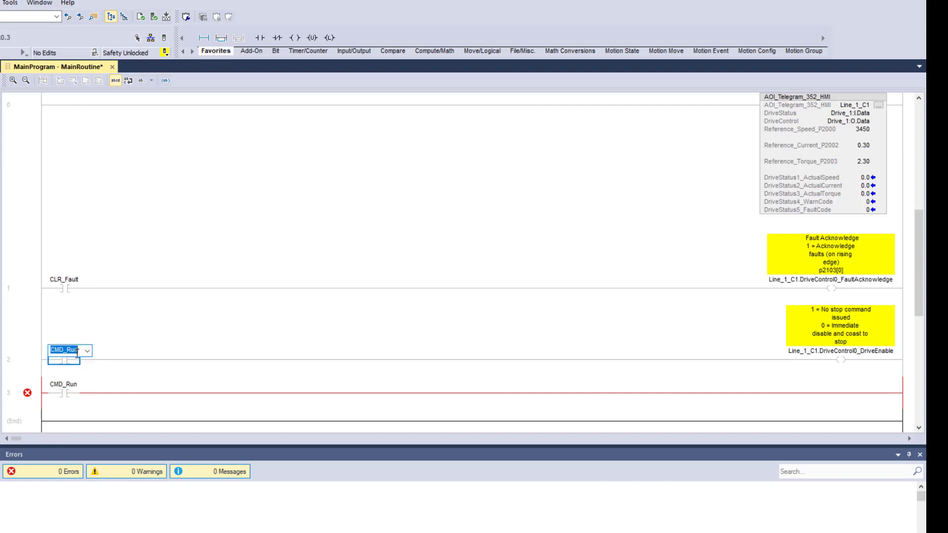
pyautogui.write('Enable')
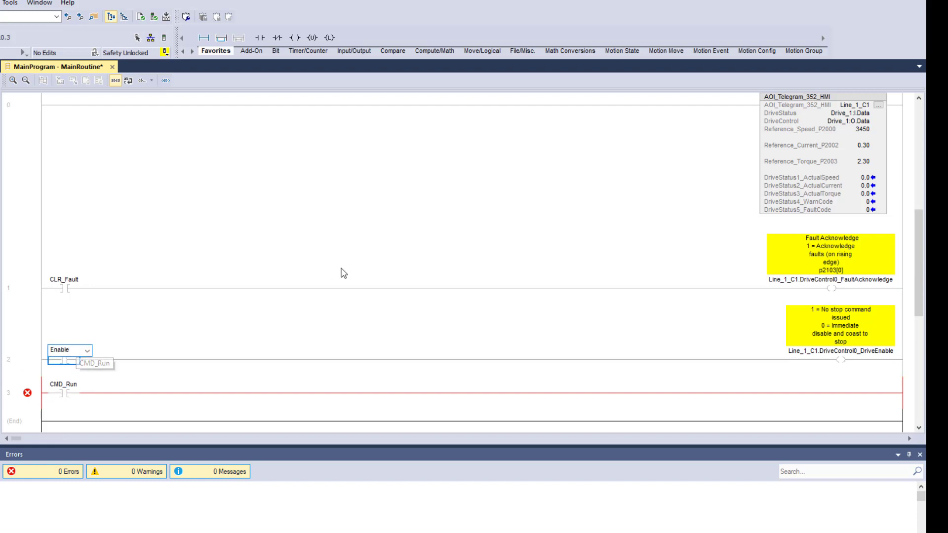
pyautogui.press('Return')
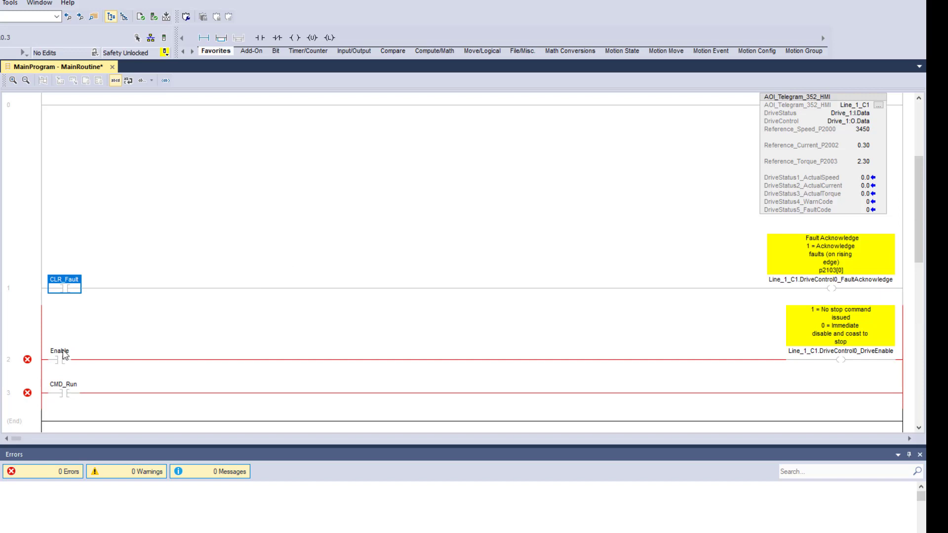
# Step: Create the new Enable tag from rung 2's contact
pyautogui.rightClick(64, 351)
pyautogui.click(94, 358)
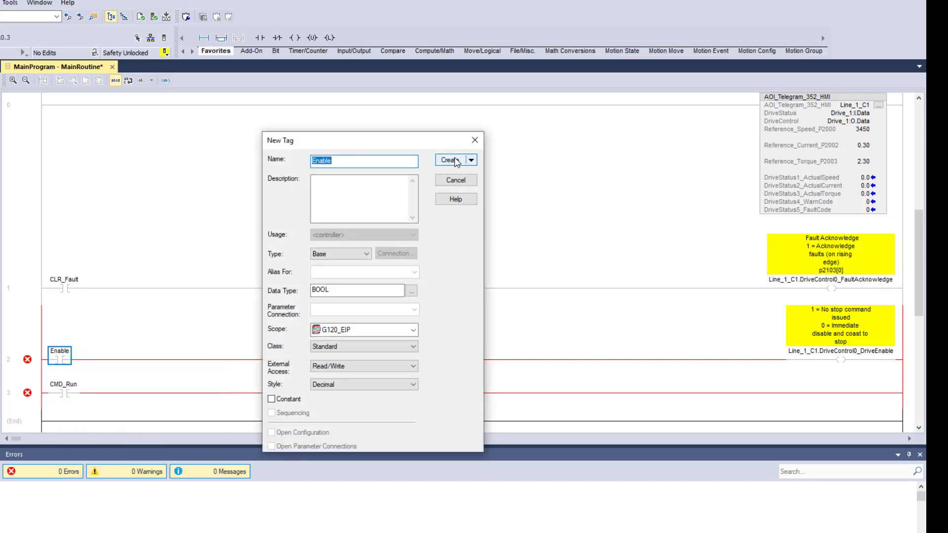
pyautogui.click(451, 159)
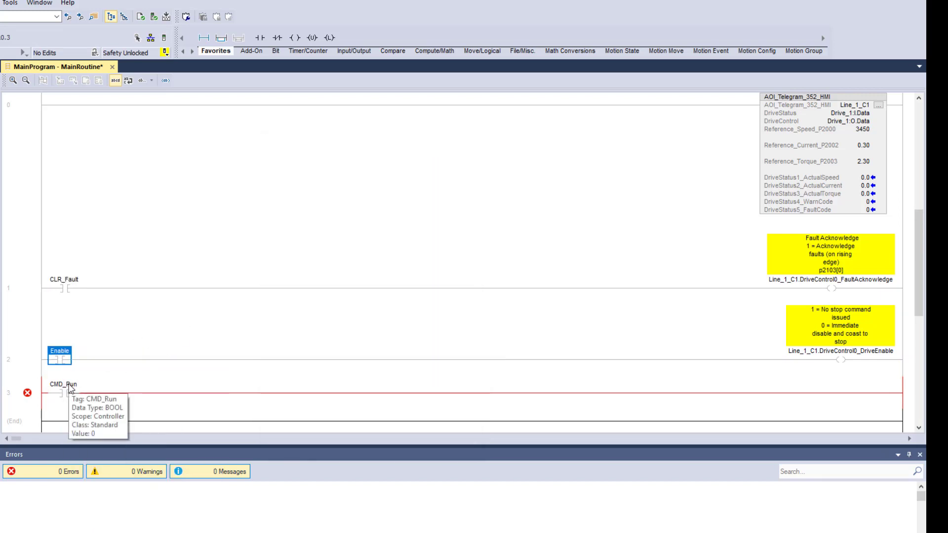
# Step: Add an output coil on rung 3 assigned to Line_1_C1.DriveControl0_RunCommand
pyautogui.click(71, 403)
pyautogui.click(295, 38)
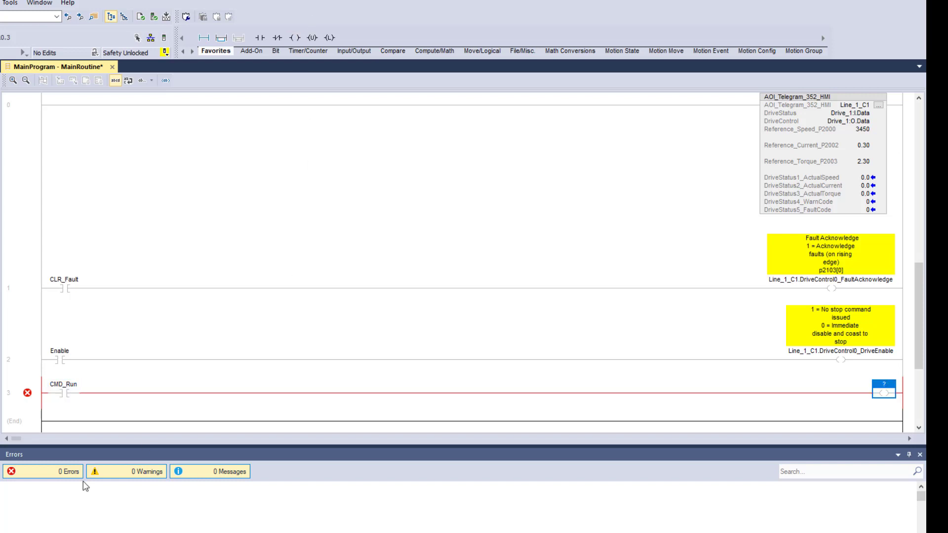
pyautogui.click(889, 352)
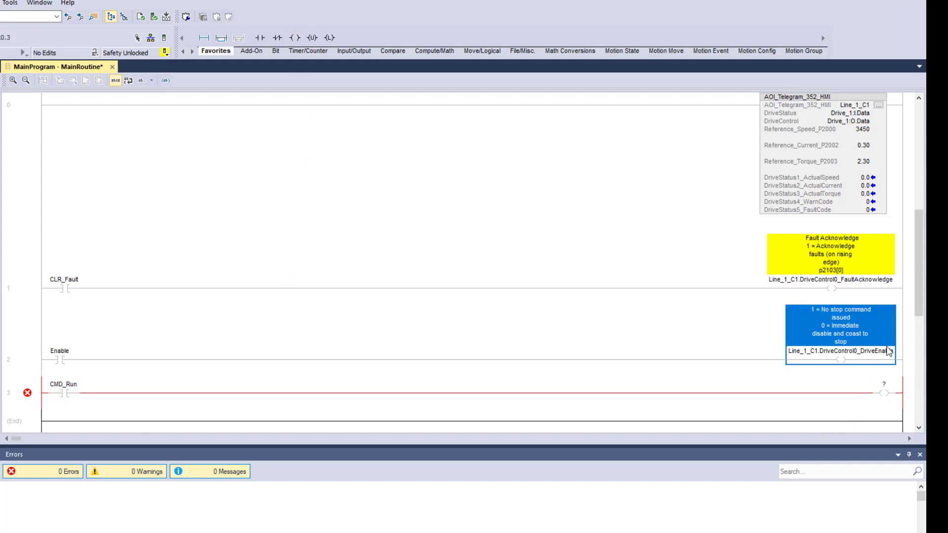
pyautogui.moveTo(892, 365); pyautogui.dragTo(896, 394)
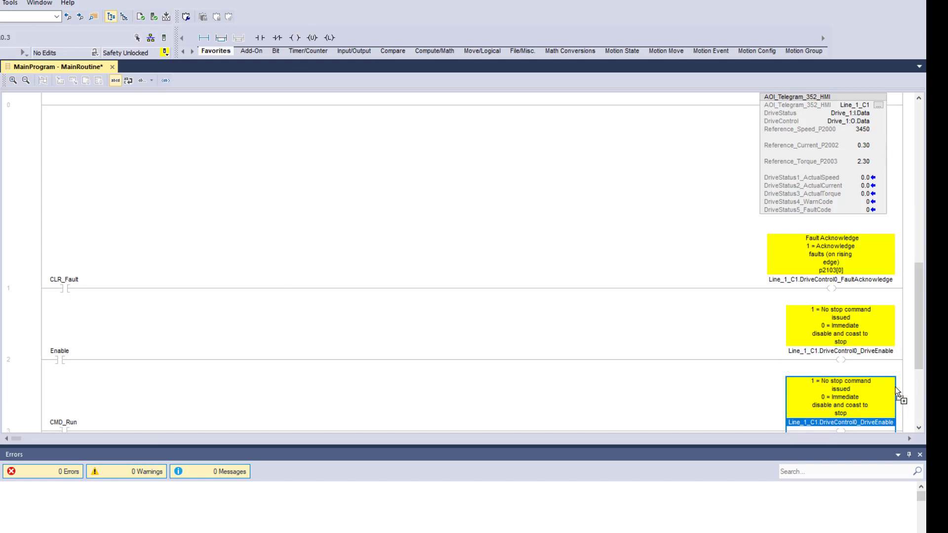
pyautogui.doubleClick(840, 374)
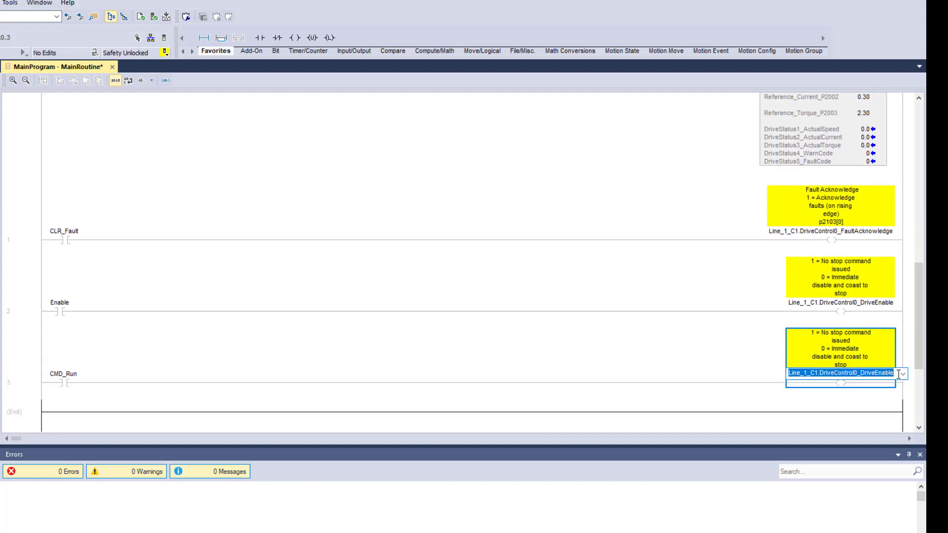
pyautogui.click(903, 374)
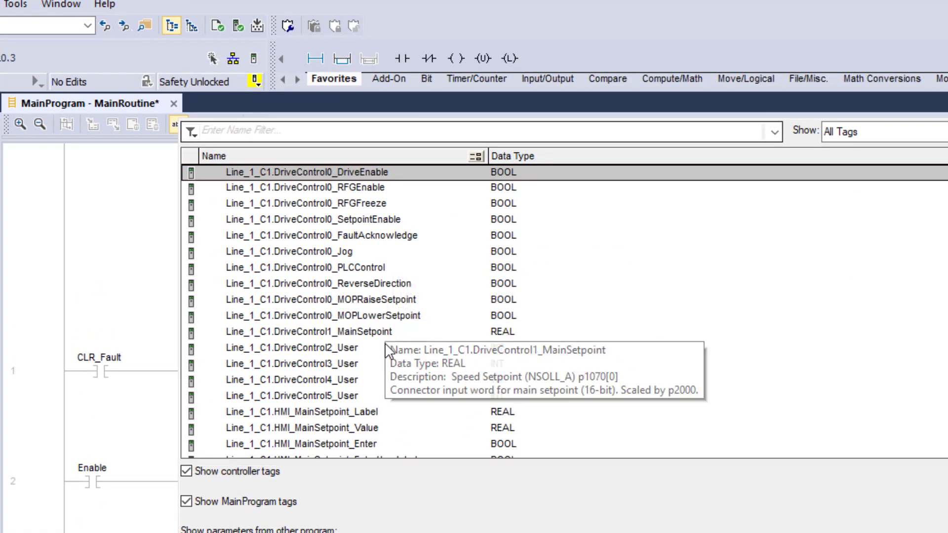
pyautogui.scroll(3, 388, 349)
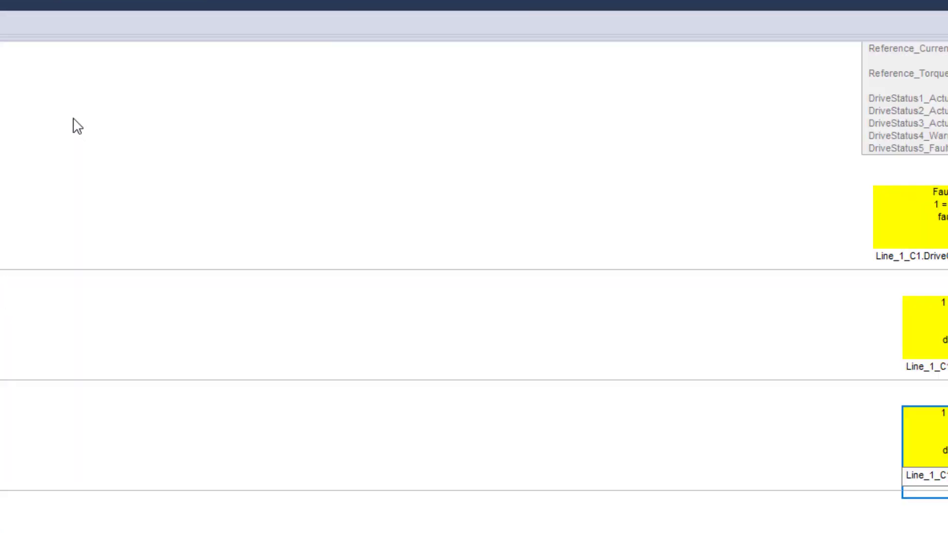
pyautogui.press('Return')
pyautogui.scroll(-1, 132, 339)
pyautogui.scroll(3, 133, 346)
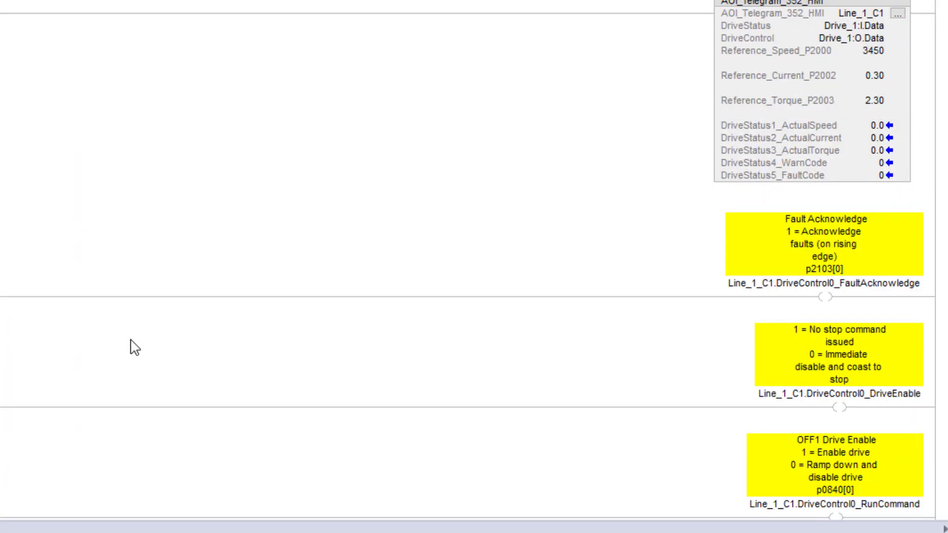
pyautogui.scroll(-4, 133, 349)
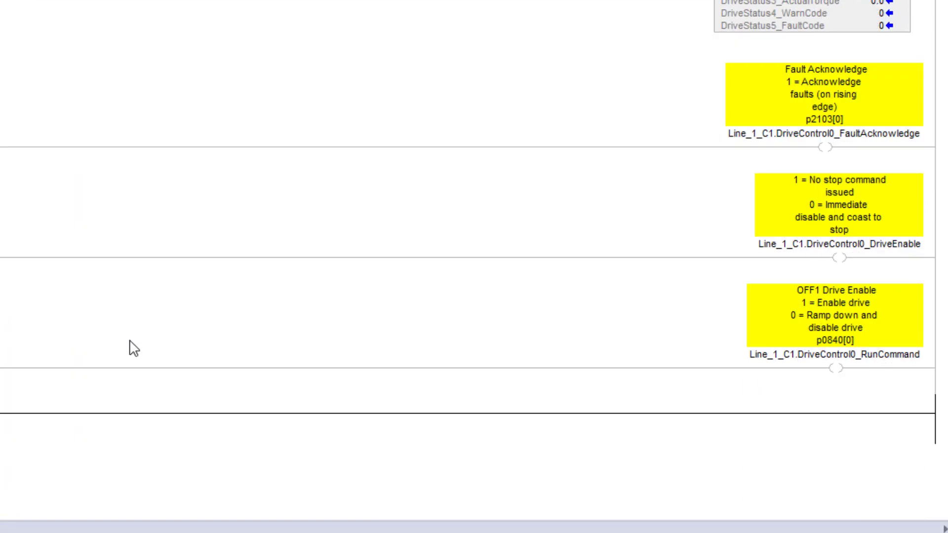
pyautogui.scroll(1, 134, 348)
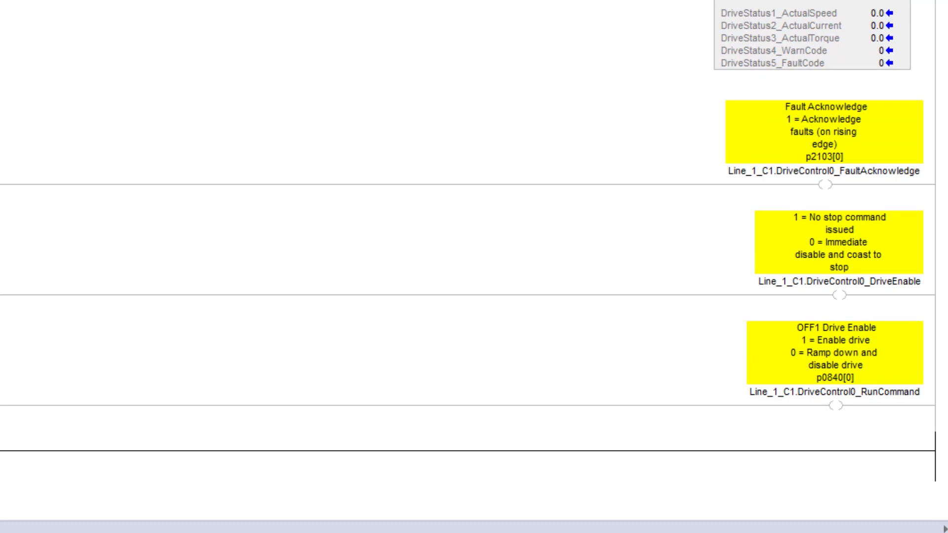
# Step: Add rung 4 holding a MOV instruction
pyautogui.click(330, 46)
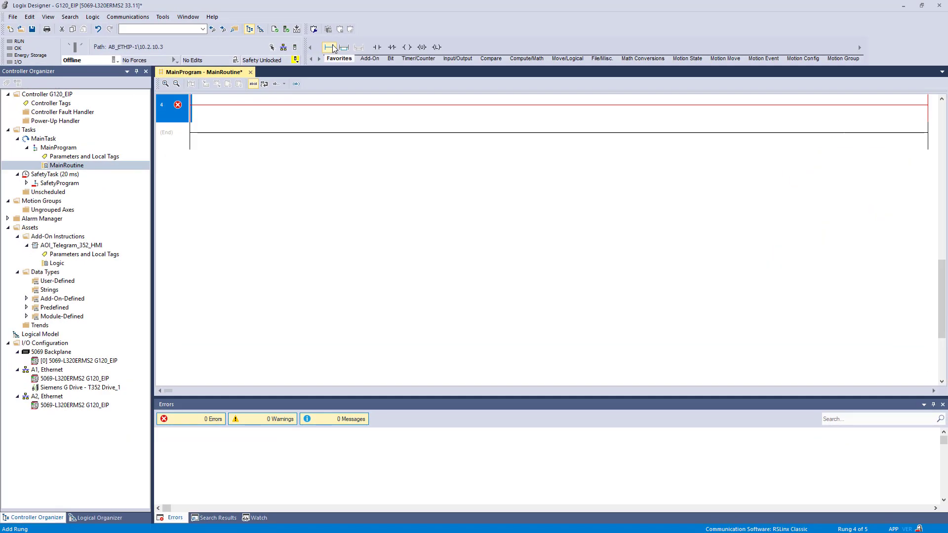
pyautogui.write('movf')
pyautogui.press('Return')
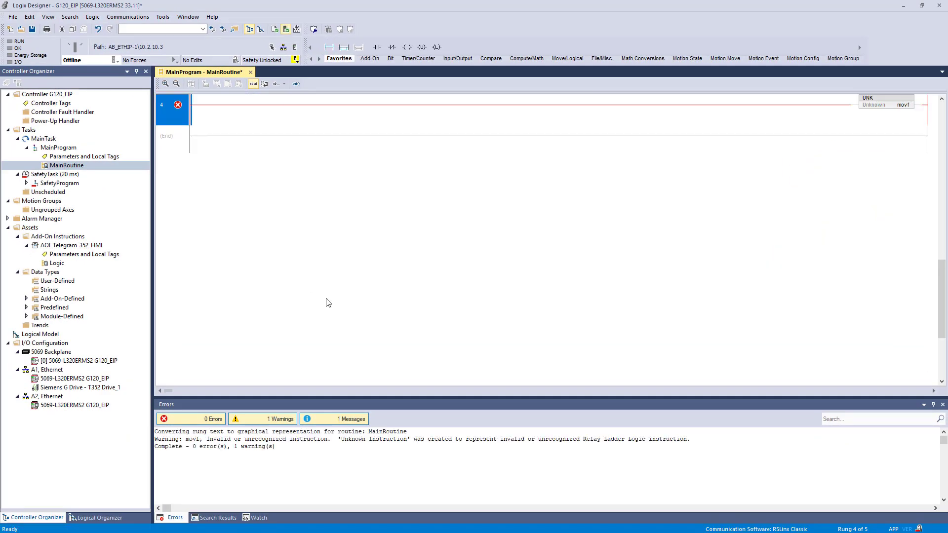
pyautogui.scroll(4, 470, 356)
pyautogui.scroll(3, 470, 356)
pyautogui.click(906, 351)
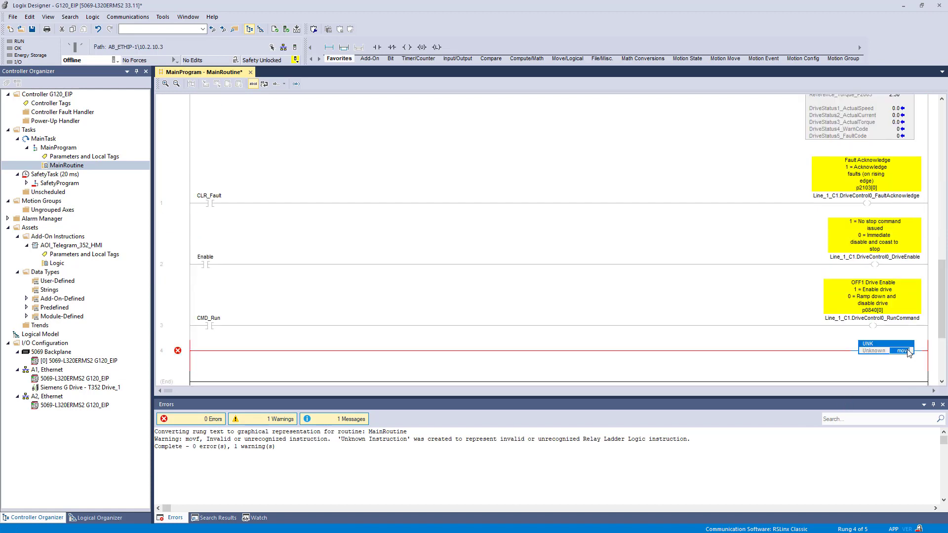
pyautogui.click(905, 351)
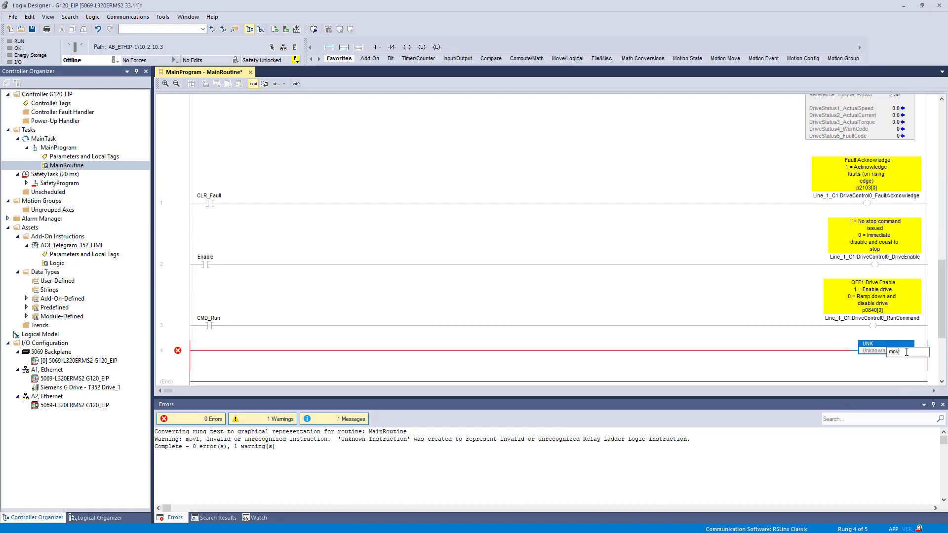
pyautogui.doubleClick(872, 346)
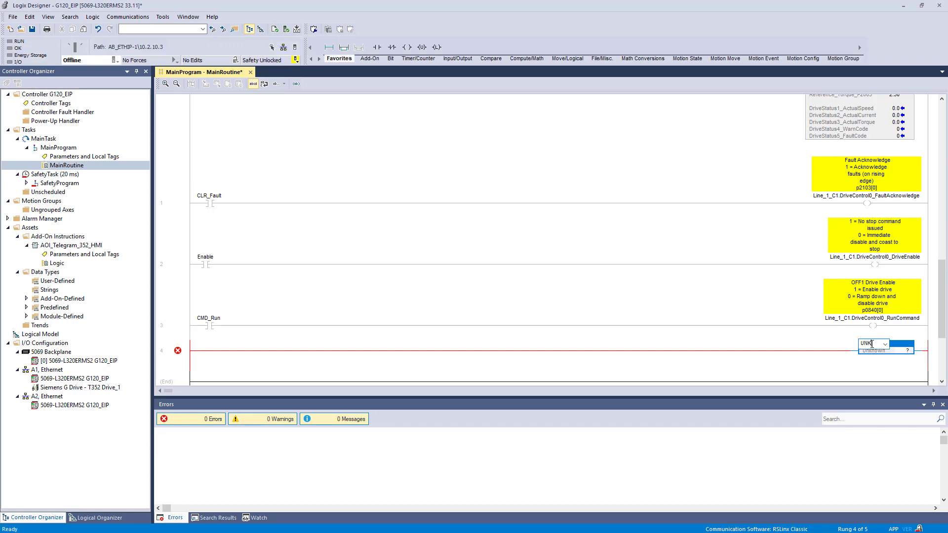
pyautogui.write('MOV')
pyautogui.press('Return')
# Step: Set the MOV Source to Line_Speed, created as a new REAL tag
pyautogui.doubleClick(906, 351)
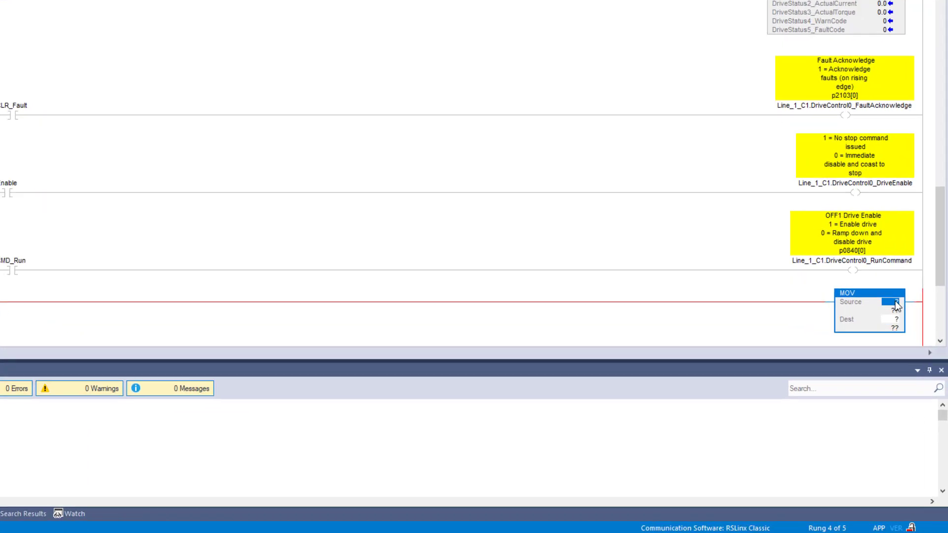
pyautogui.write('Line_Sp')
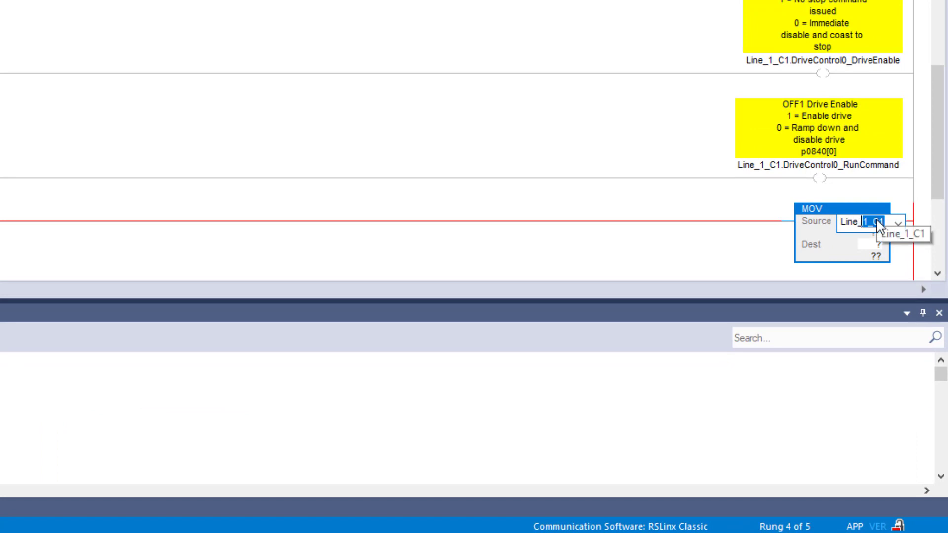
pyautogui.write('eed')
pyautogui.press('Tab')
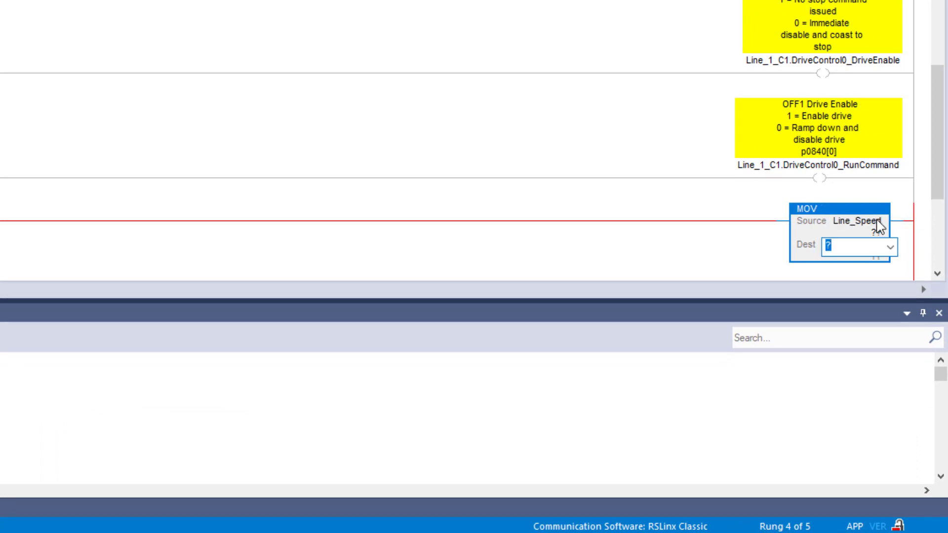
pyautogui.rightClick(879, 226)
pyautogui.click(791, 237)
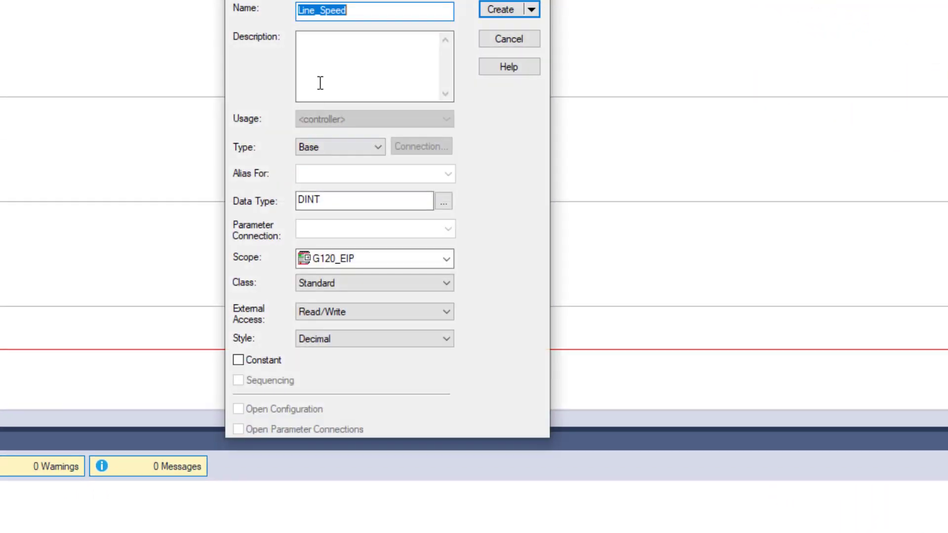
pyautogui.doubleClick(360, 197)
pyautogui.write('REAL')
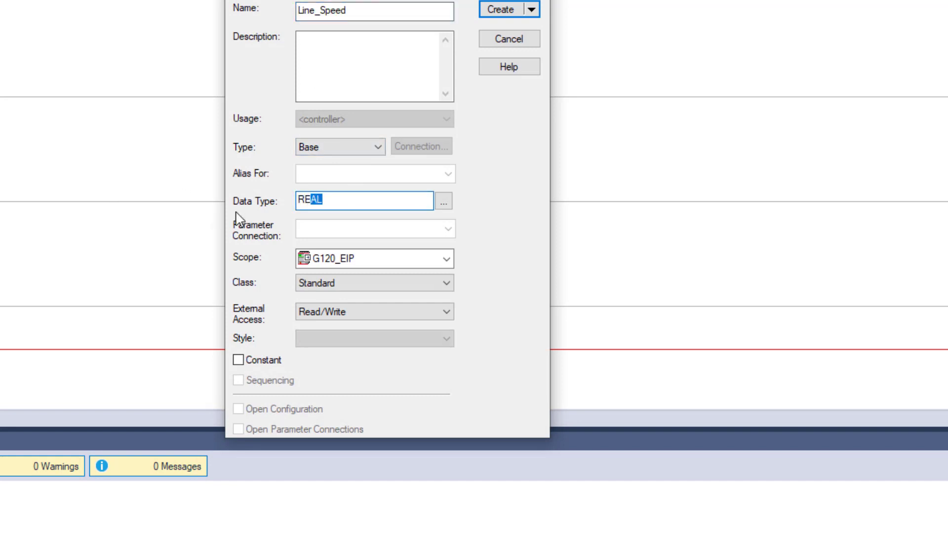
pyautogui.click(507, 15)
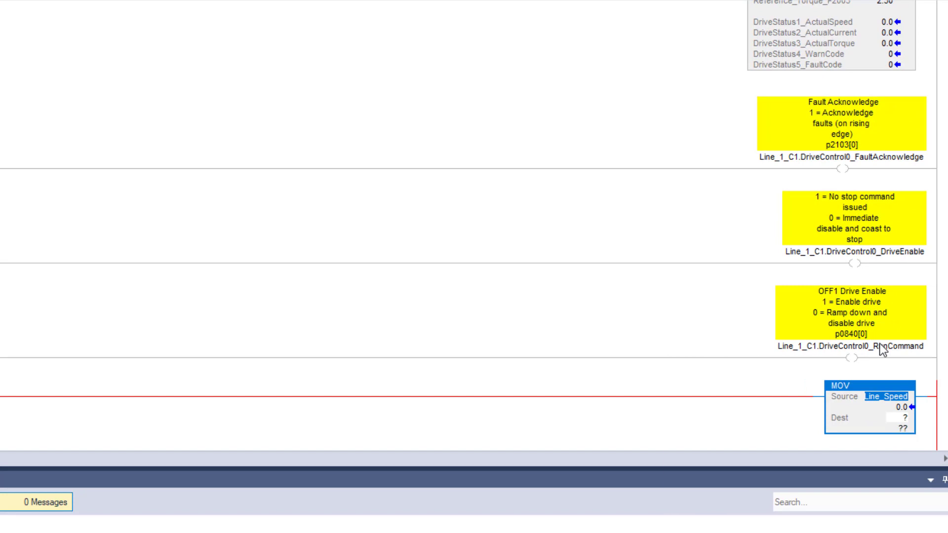
# Step: Set the MOV Dest to Line_1_C1.DriveControl1_MainSetpoint
pyautogui.moveTo(880, 345); pyautogui.dragTo(913, 417)
pyautogui.doubleClick(900, 423)
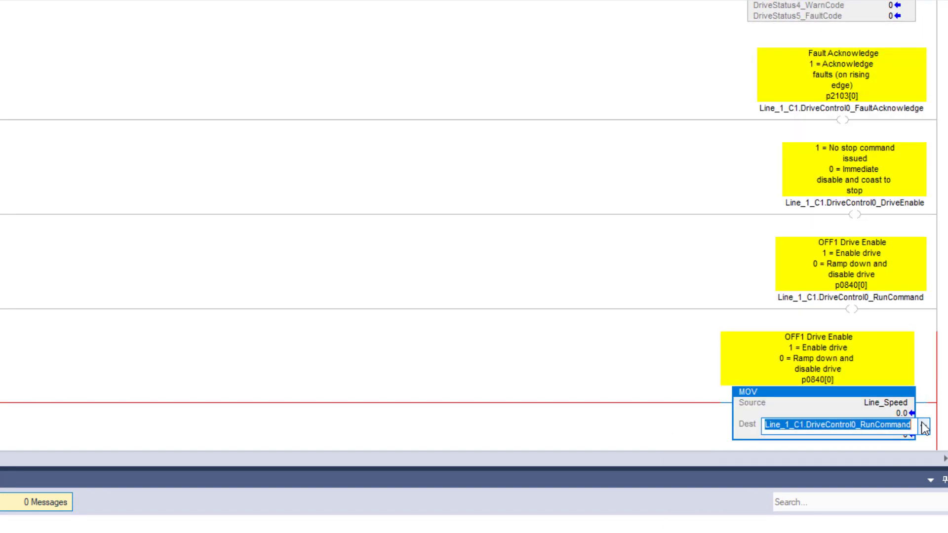
pyautogui.click(922, 425)
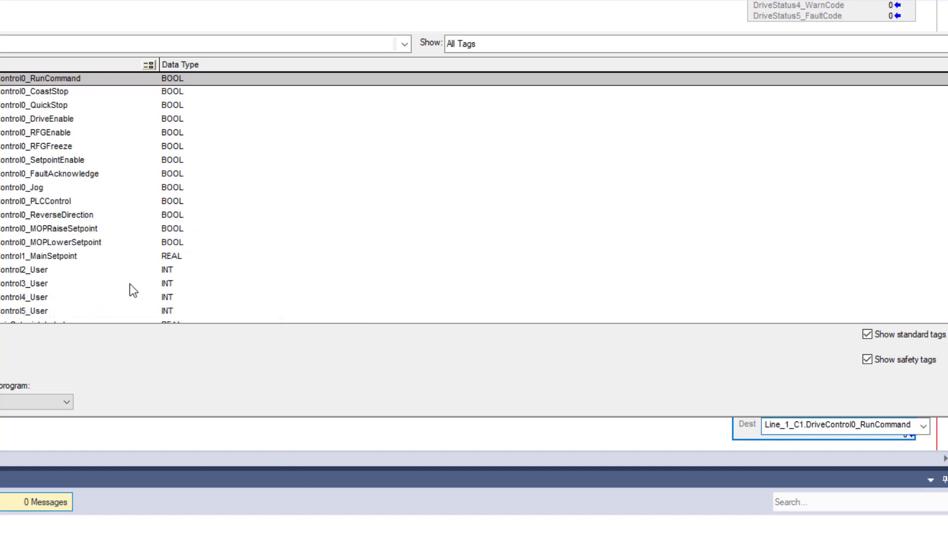
pyautogui.click(154, 256)
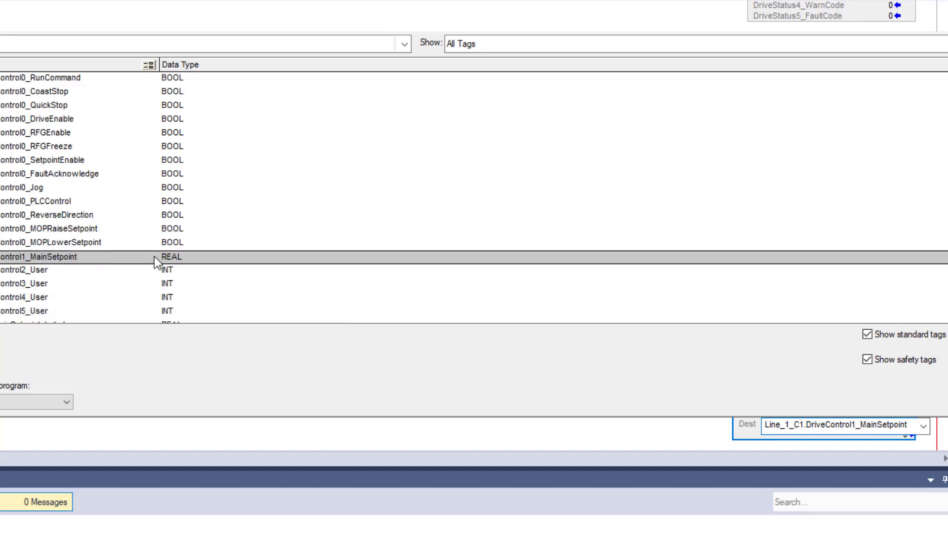
pyautogui.doubleClick(59, 259)
pyautogui.click(199, 284)
pyautogui.scroll(-3, 199, 284)
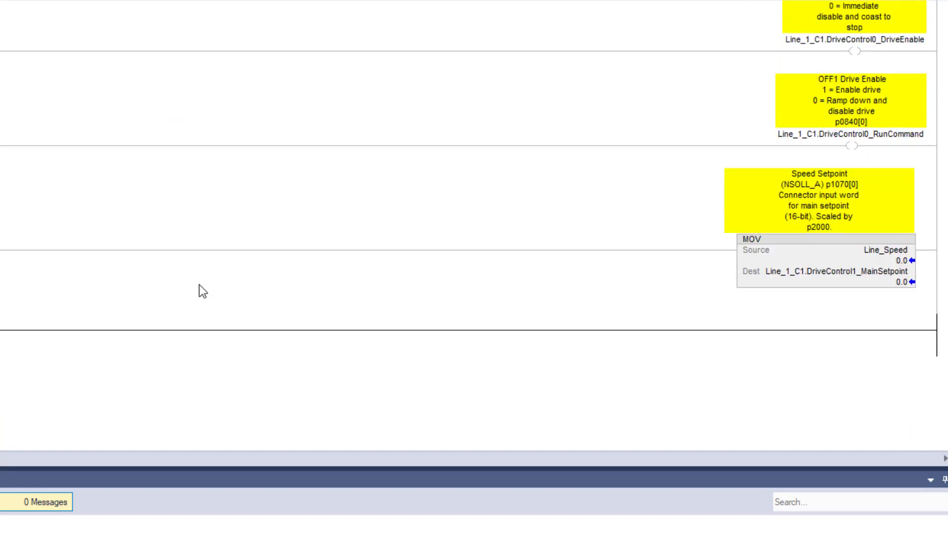
pyautogui.scroll(2, 199, 284)
pyautogui.scroll(2, 200, 284)
pyautogui.scroll(-3, 202, 307)
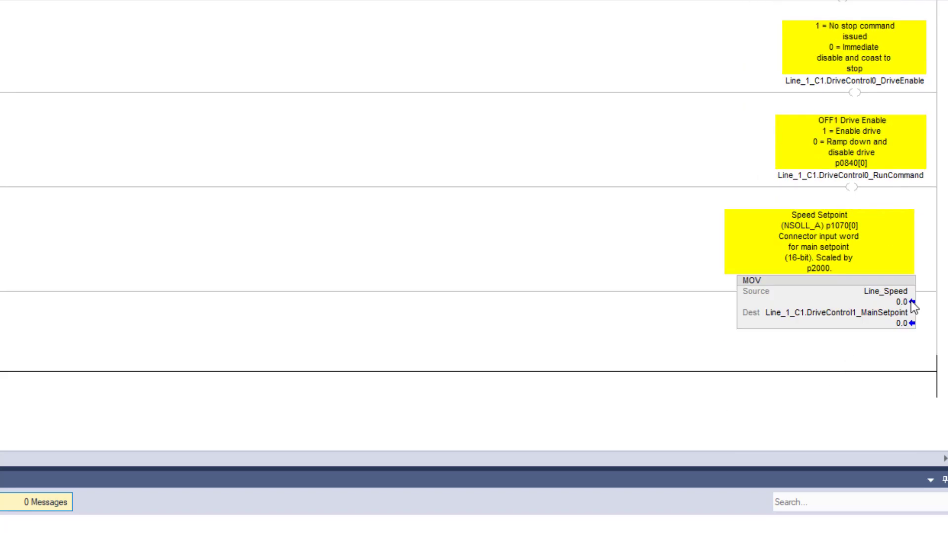
# Step: Give Line_Speed a value of 2000 in the MOV
pyautogui.click(900, 298)
pyautogui.write('2000')
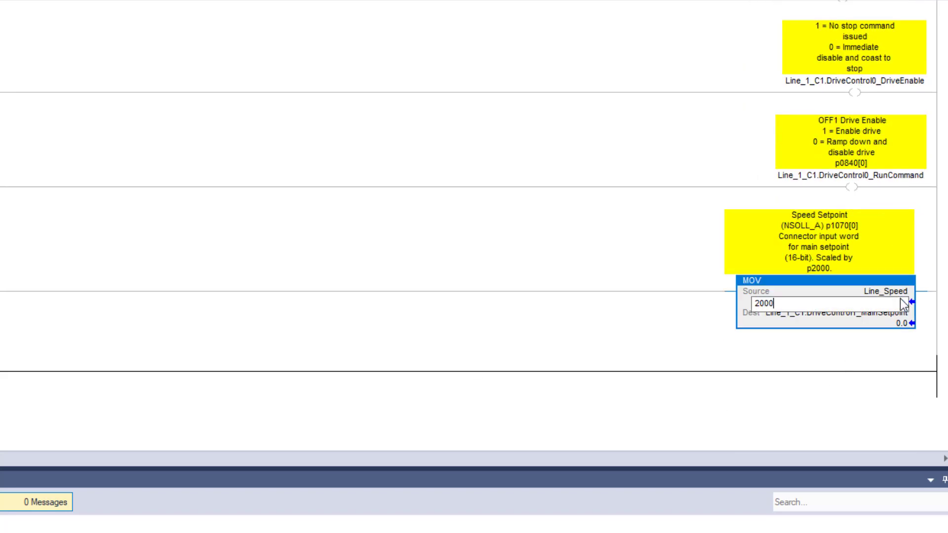
pyautogui.press('Return')
pyautogui.click(449, 212)
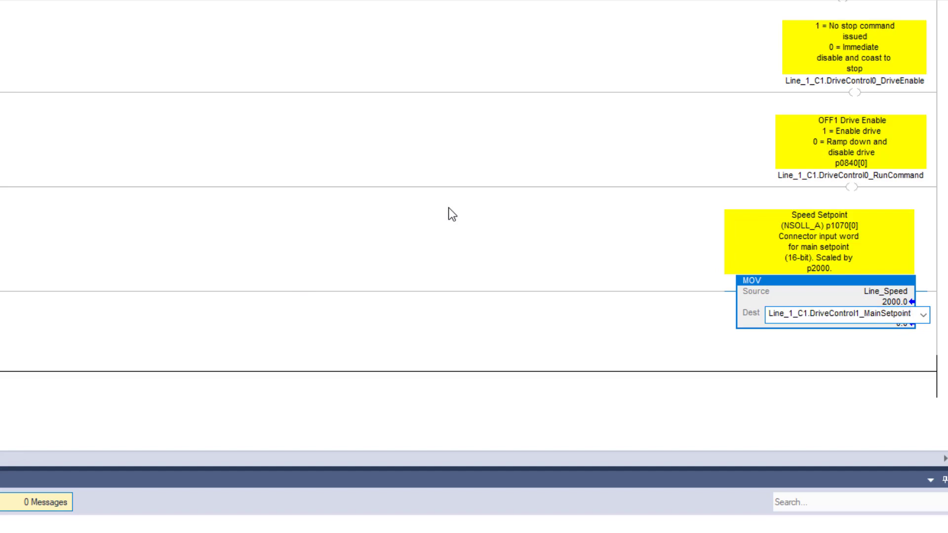
pyautogui.scroll(3, 277, 327)
pyautogui.scroll(1, 278, 328)
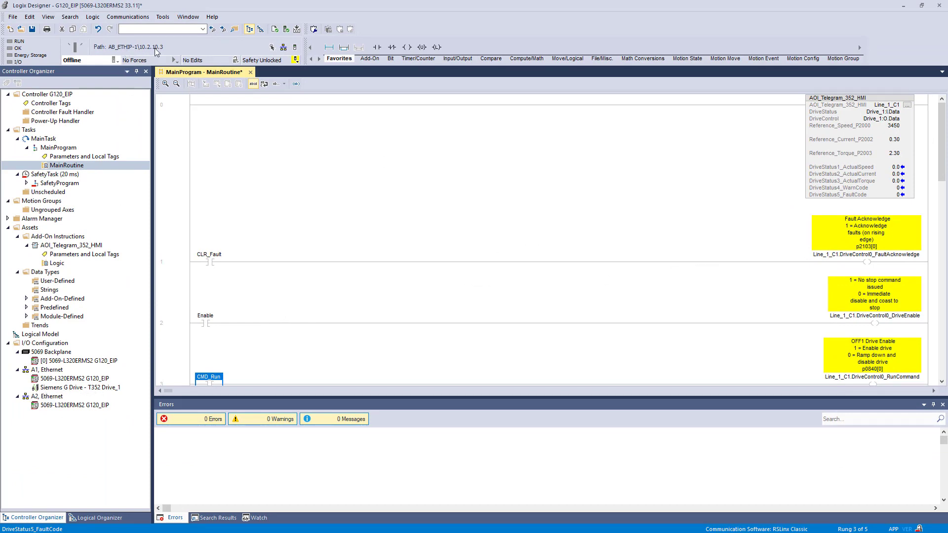
# Step: Download G120_EIP to the controller and return it to Remote Run
pyautogui.click(116, 61)
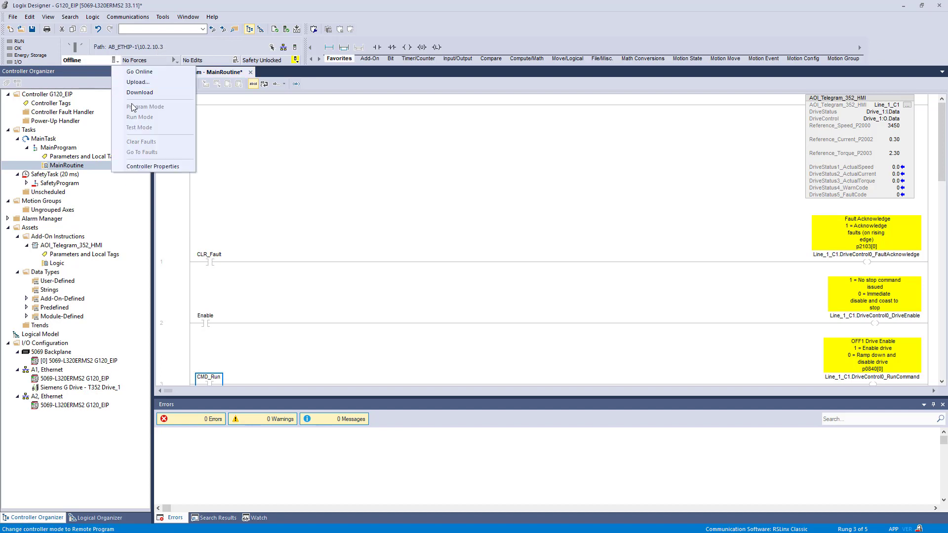
pyautogui.click(157, 94)
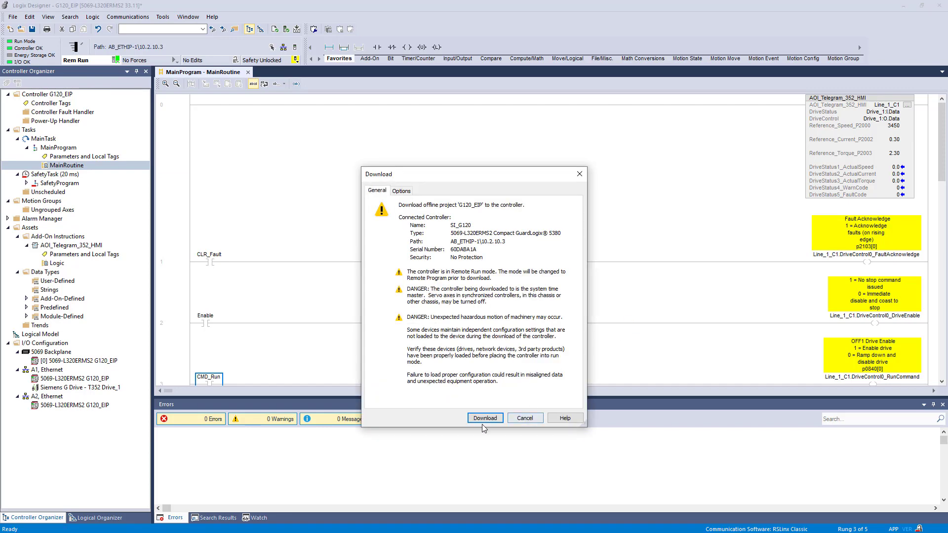
pyautogui.click(484, 418)
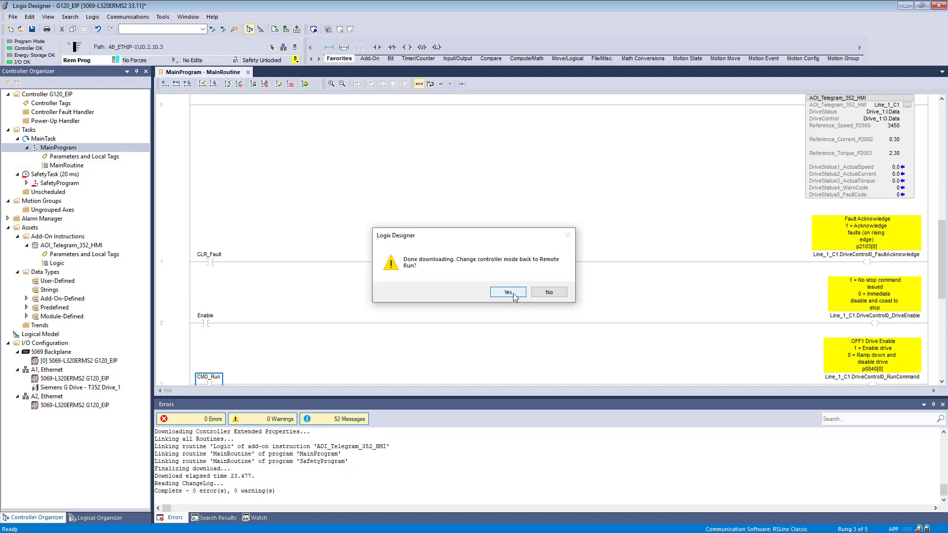
pyautogui.click(509, 292)
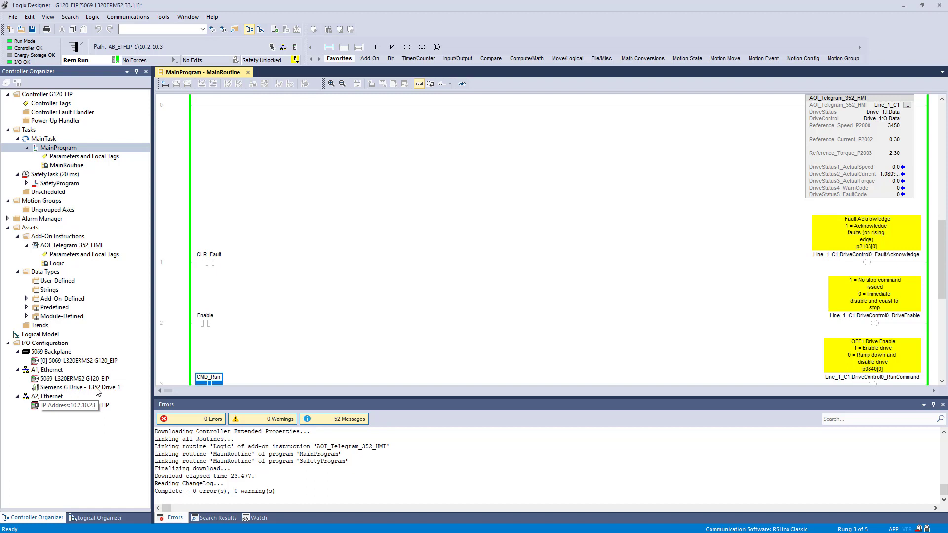
# Step: Turn the Enable bit on rung 2 on to enable the drive
pyautogui.scroll(-3, 440, 312)
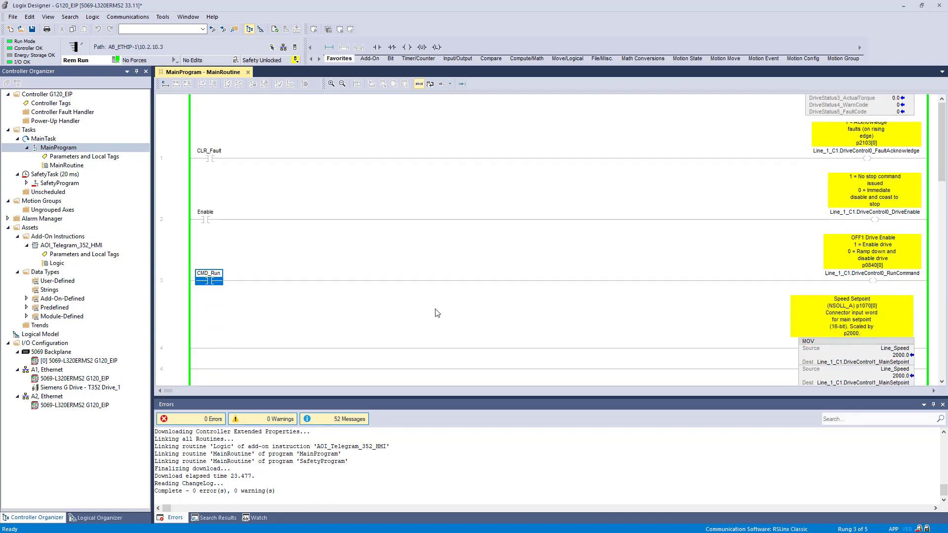
pyautogui.scroll(3, 440, 312)
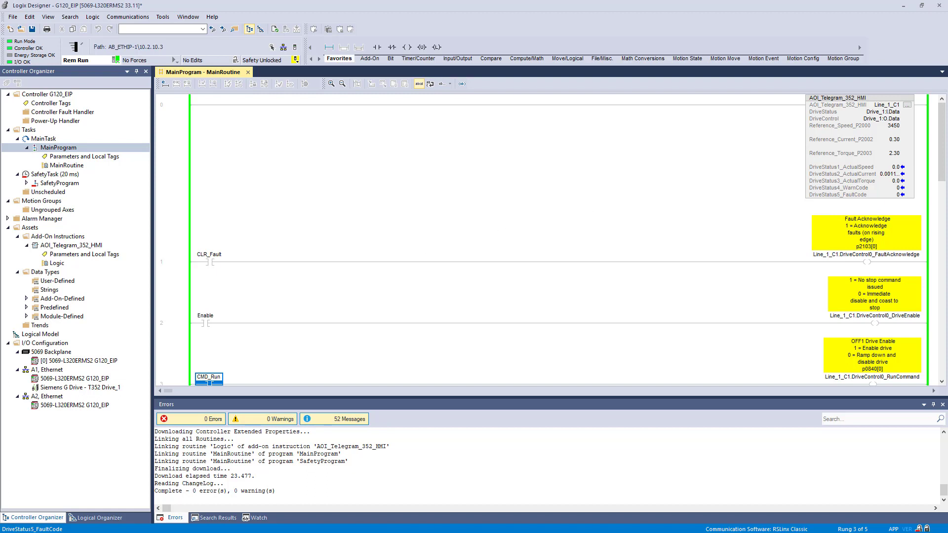
pyautogui.scroll(-3, 331, 334)
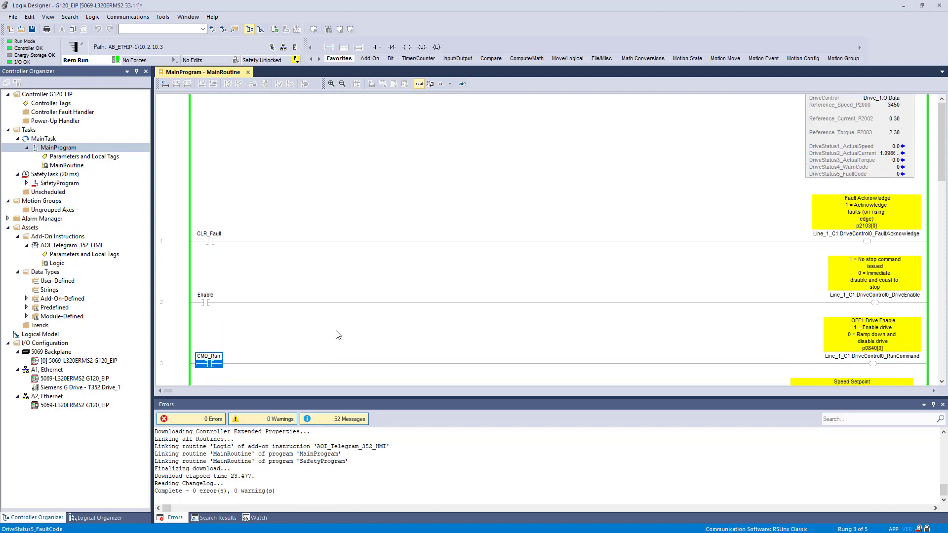
pyautogui.scroll(3, 320, 334)
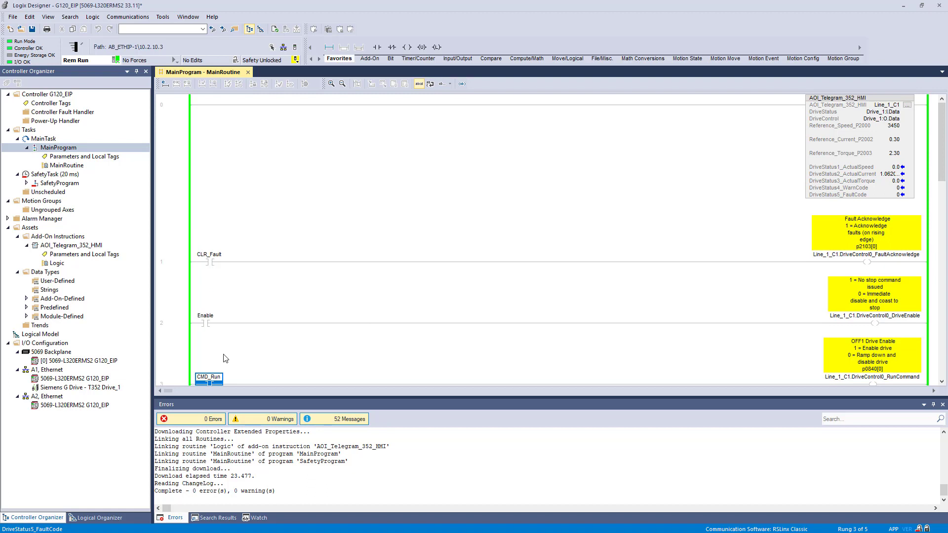
pyautogui.scroll(-3, 226, 359)
pyautogui.scroll(3, 247, 350)
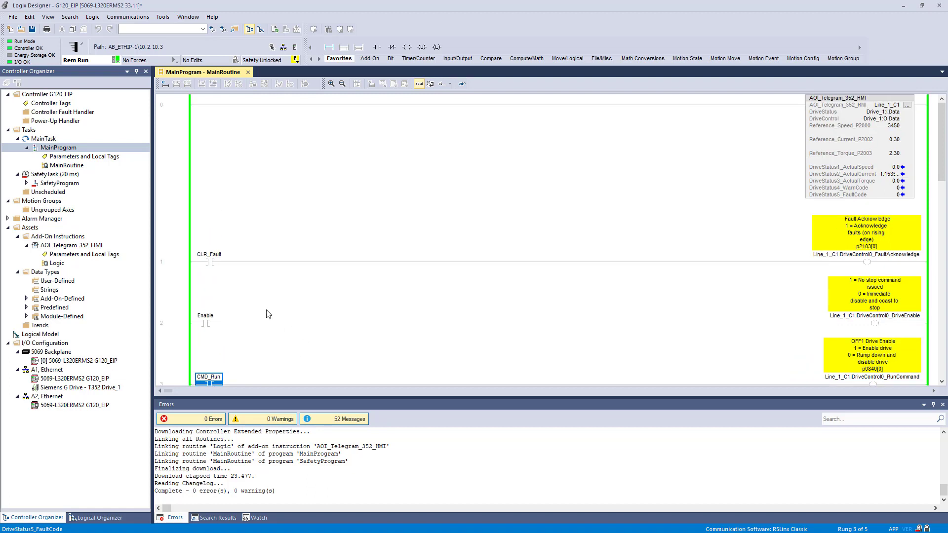
pyautogui.click(209, 325)
pyautogui.hotkey('ctrl', 't')
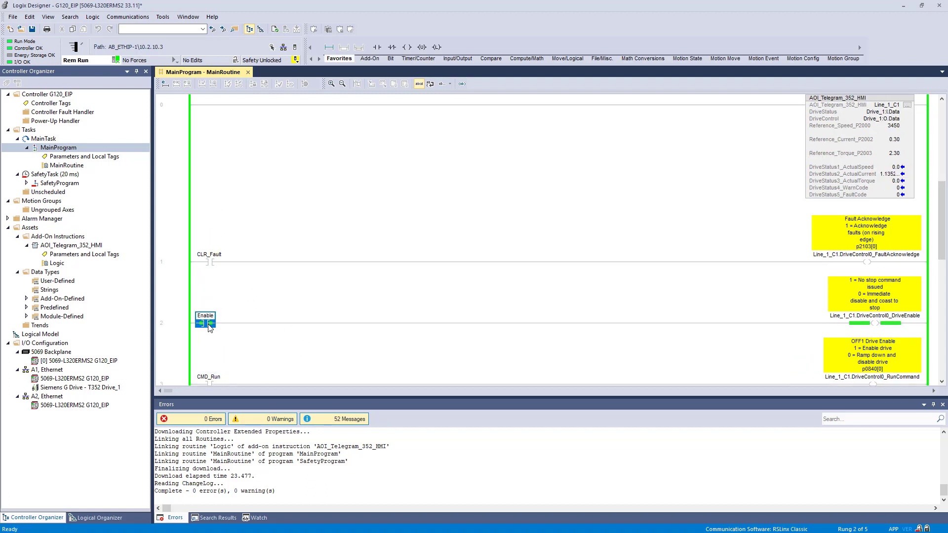
# Step: Turn the CMD_Run bit on rung 3 on so the drive runs at about 2000 rpm
pyautogui.scroll(-3, 526, 359)
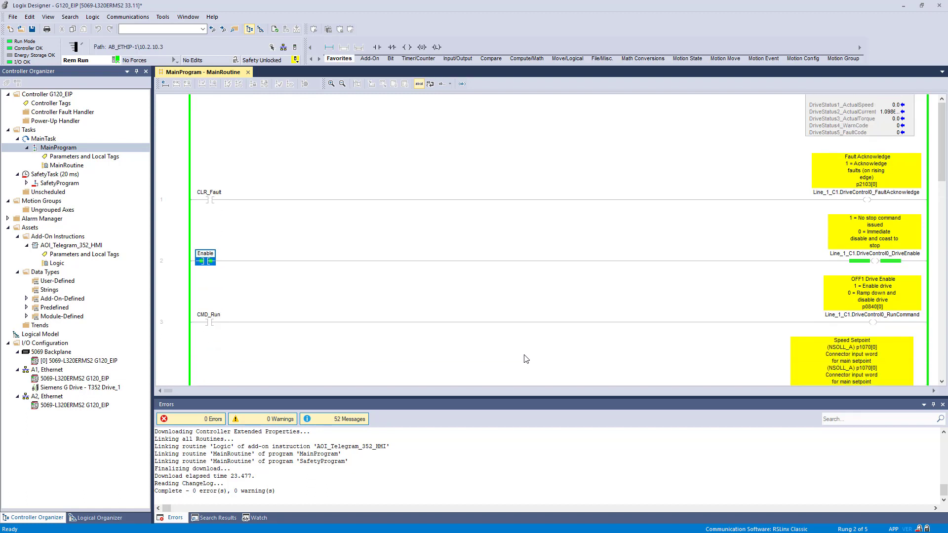
pyautogui.scroll(-1, 302, 311)
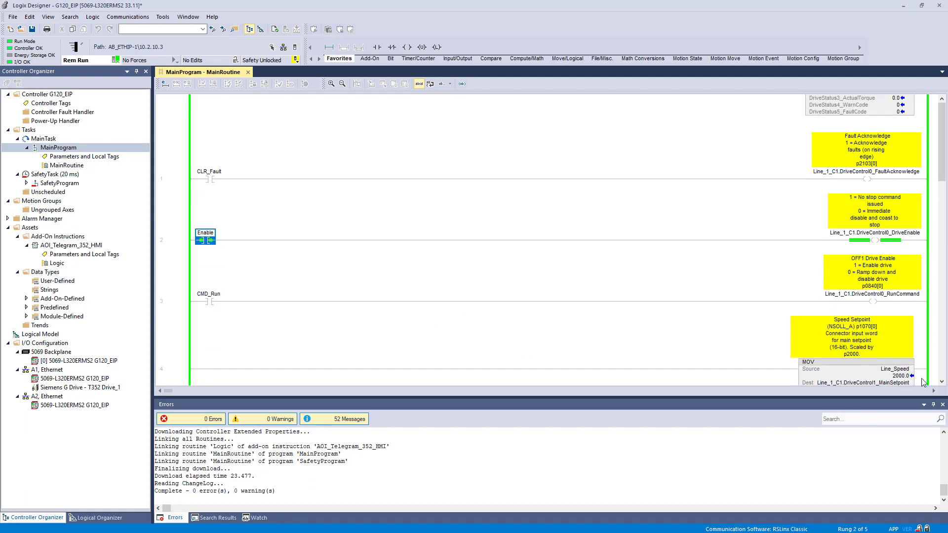
pyautogui.scroll(-2, 262, 311)
pyautogui.moveTo(906, 344)
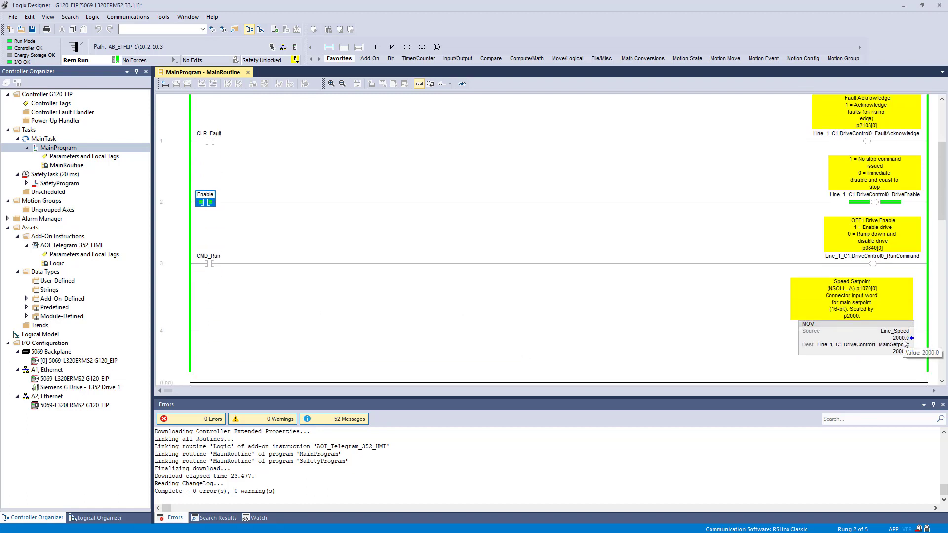
pyautogui.scroll(3, 222, 363)
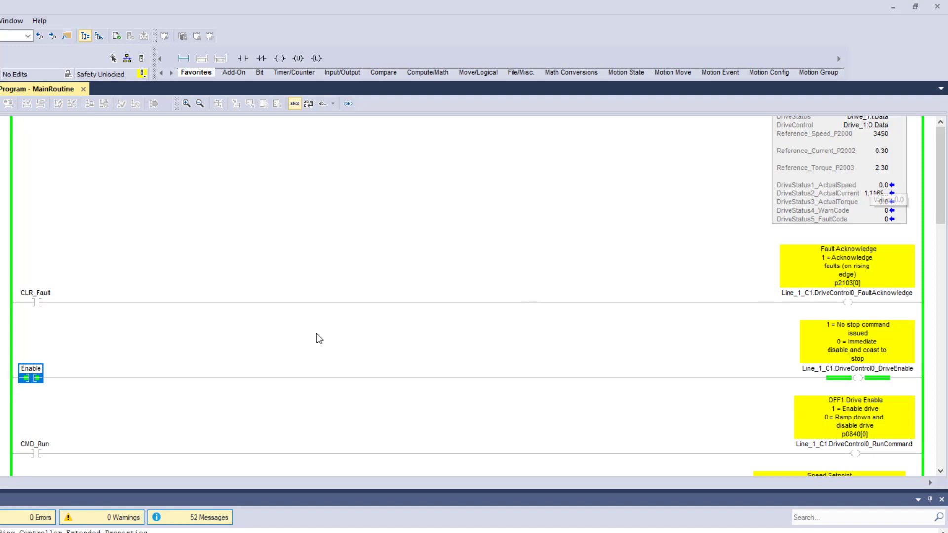
pyautogui.click(40, 453)
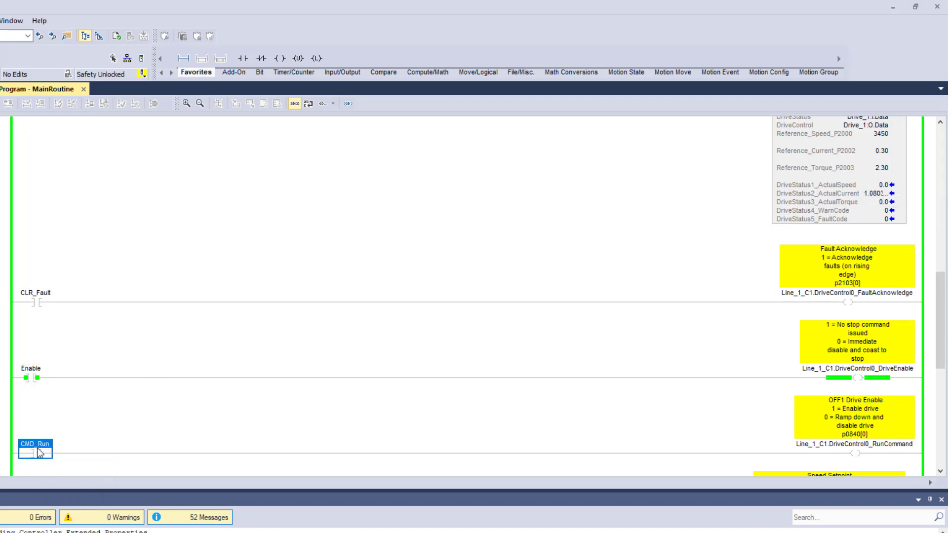
pyautogui.hotkey('ctrl', 't')
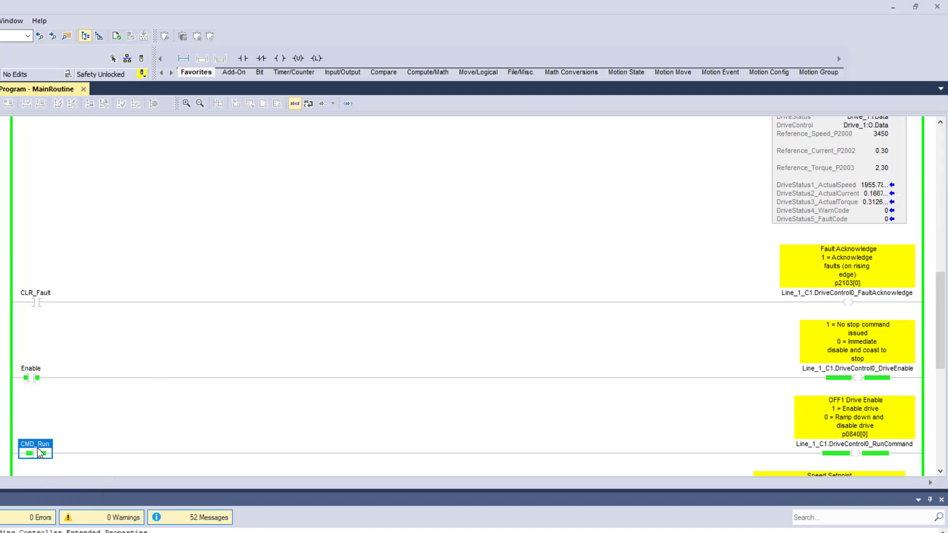
# Step: Stop the drive by turning CMD_Run off, then take Drive_1 online and open its Parameter view
pyautogui.moveTo(871, 190)
pyautogui.hotkey('ctrl', 't')
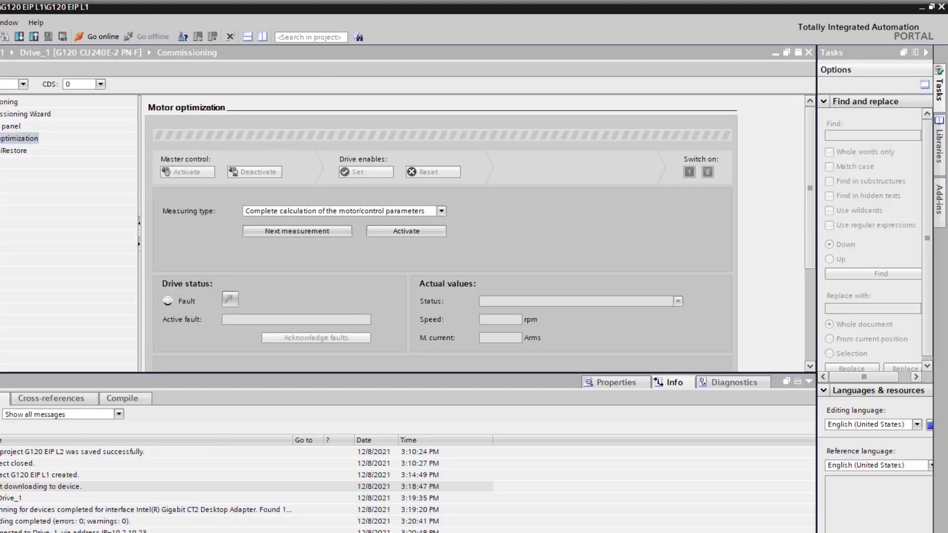
pyautogui.click(79, 35)
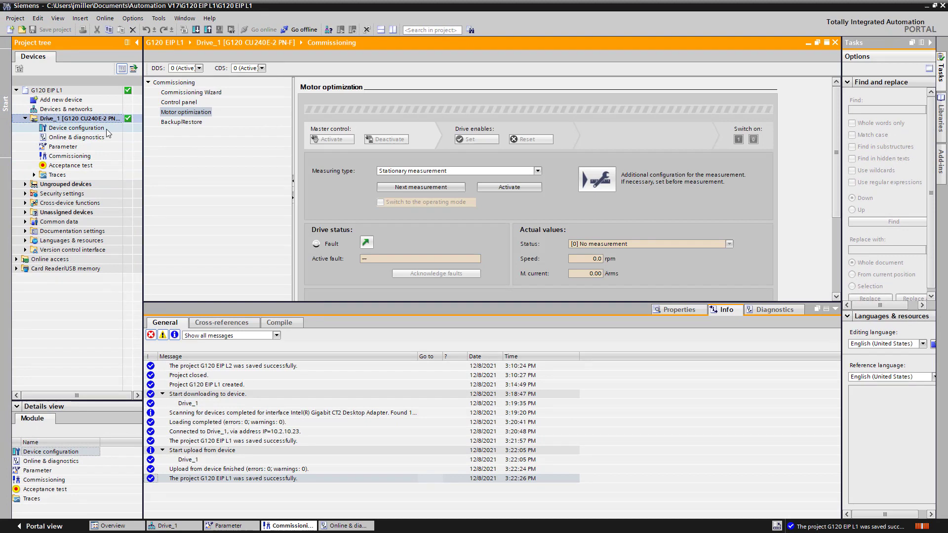
pyautogui.doubleClick(59, 147)
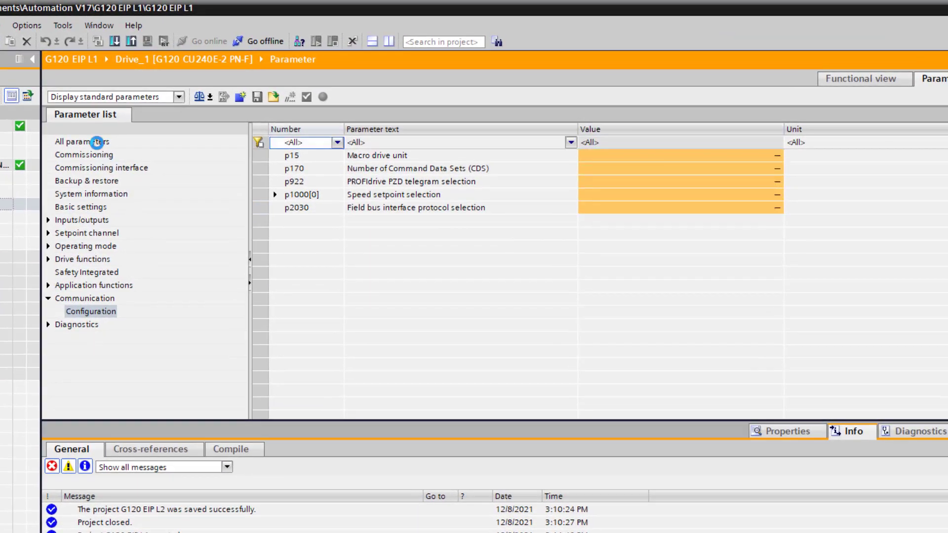
# Step: Show every Drive_1 parameter with online values, starting from r2 and p10
pyautogui.click(98, 141)
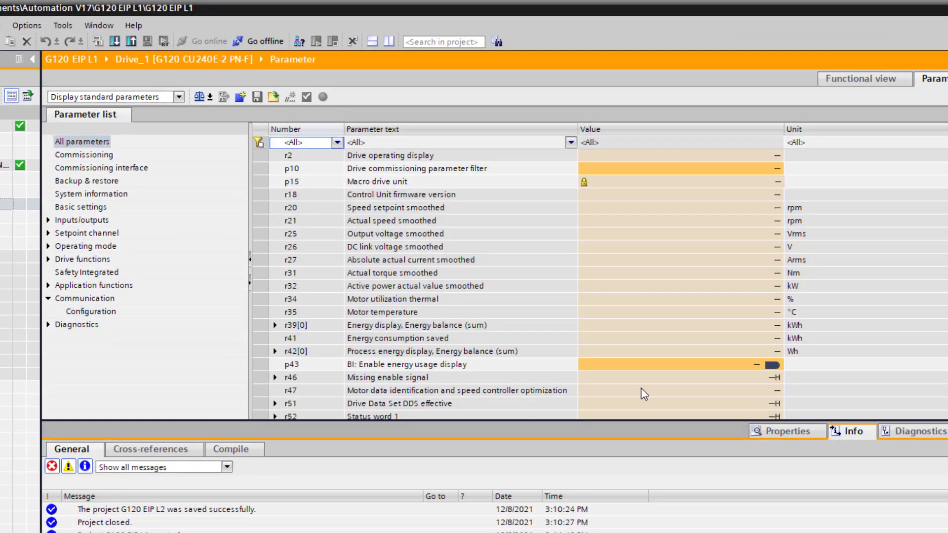